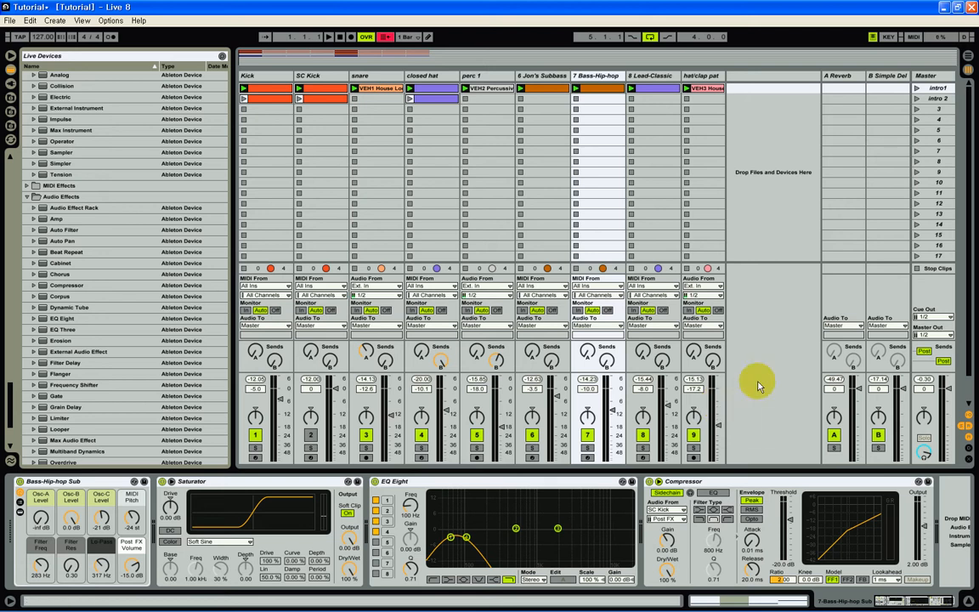
# Step: Deactivate tracks 6 through 9, then play the intro1 scene with only the drum and percussion tracks and stop playback
pyautogui.click(533, 435)
pyautogui.click(588, 435)
pyautogui.click(643, 436)
pyautogui.click(694, 436)
pyautogui.click(909, 552)
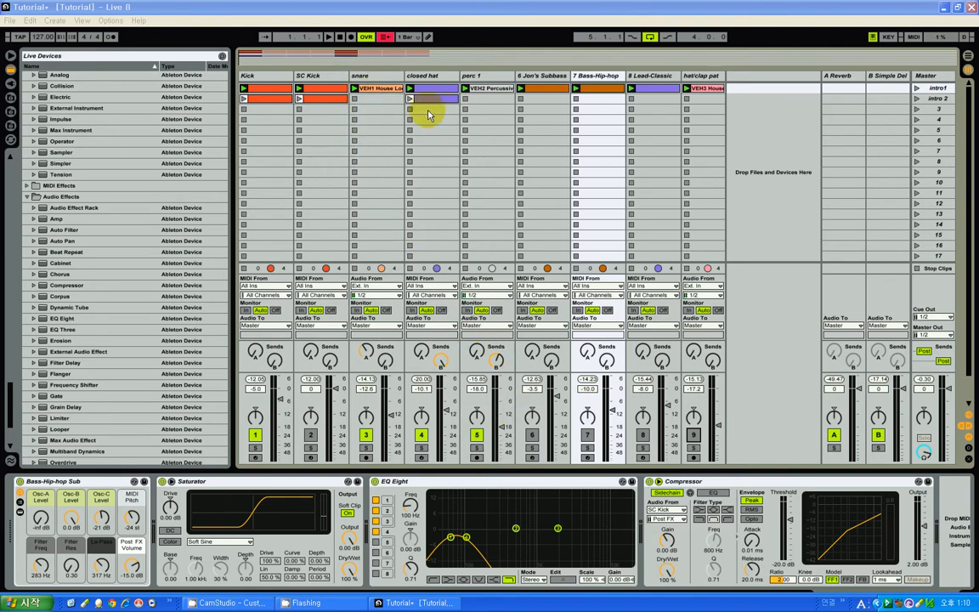
pyautogui.click(917, 91)
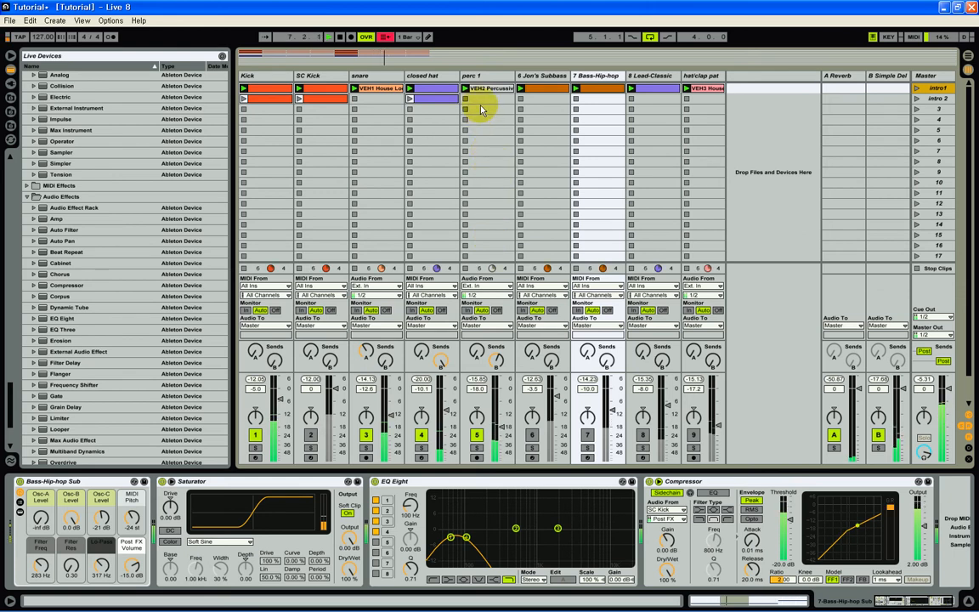
pyautogui.click(339, 38)
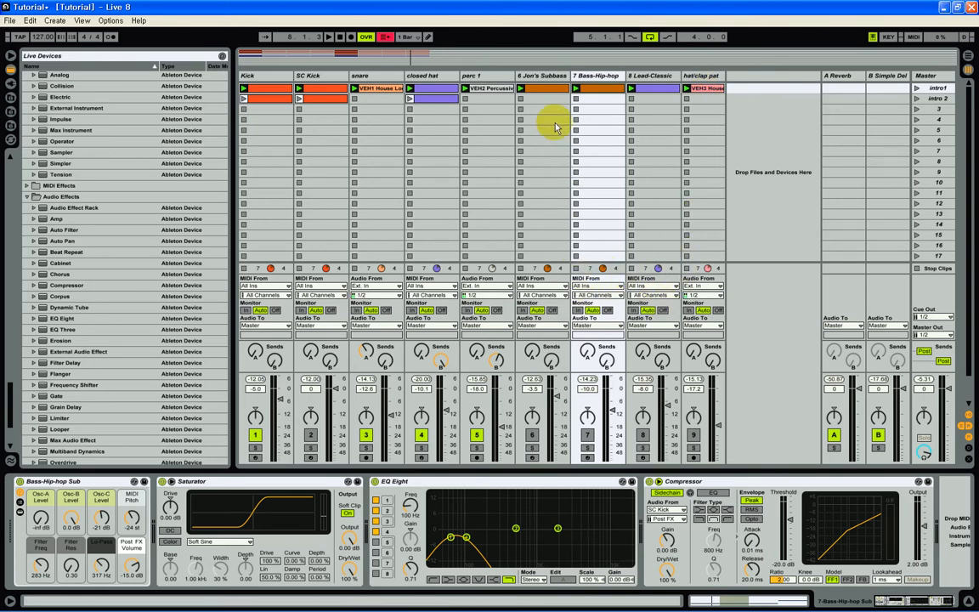
# Step: Reactivate the Subbass and Bass-Hip-hop tracks, then play the intro1 scene with them included and stop playback
pyautogui.click(539, 82)
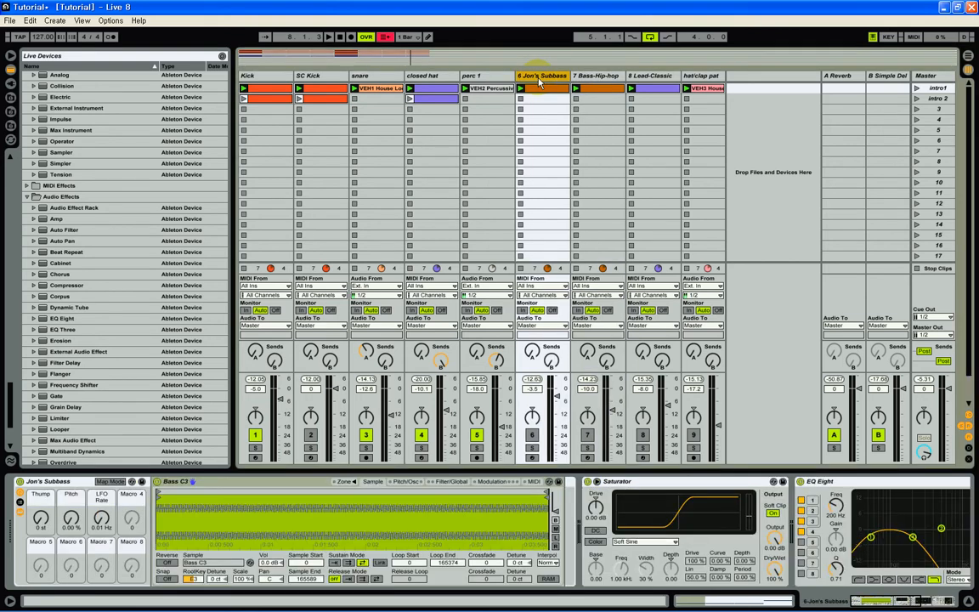
pyautogui.click(596, 78)
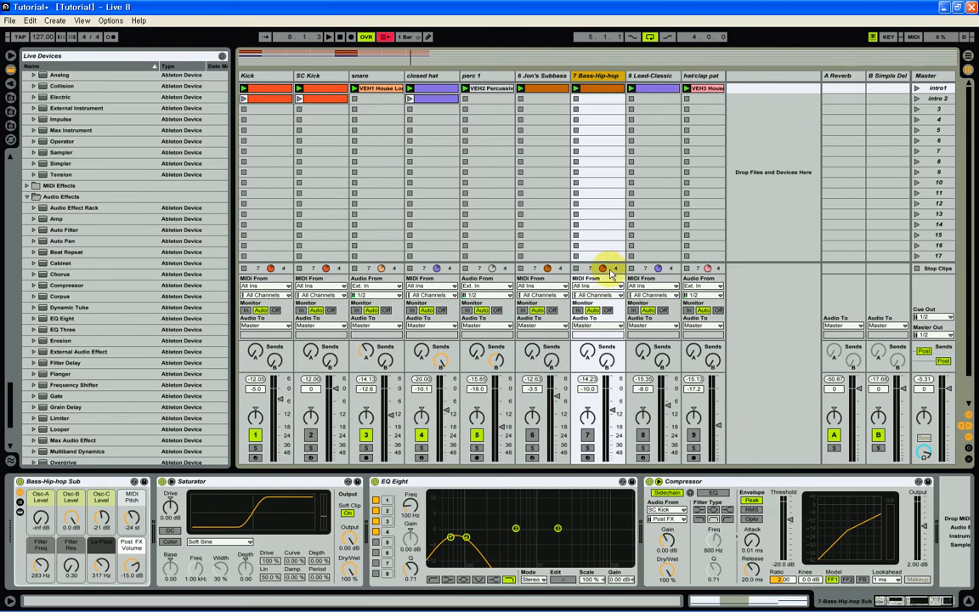
pyautogui.click(532, 434)
pyautogui.click(586, 434)
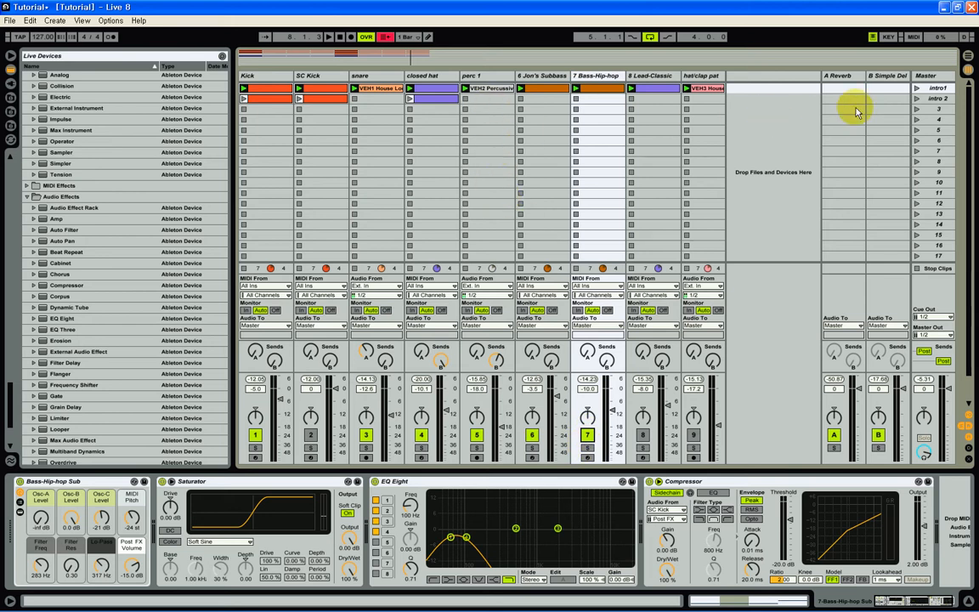
pyautogui.click(917, 88)
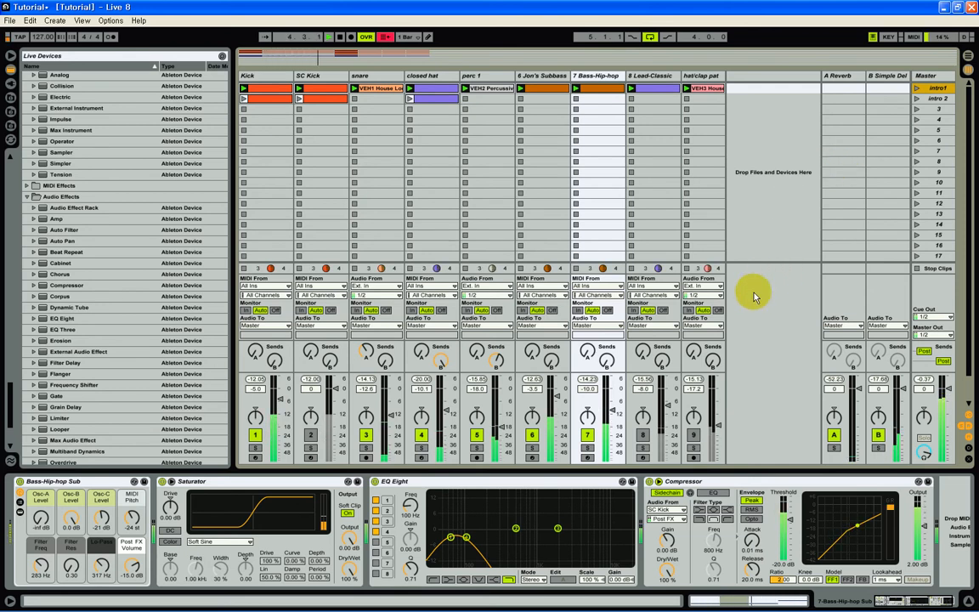
pyautogui.click(339, 38)
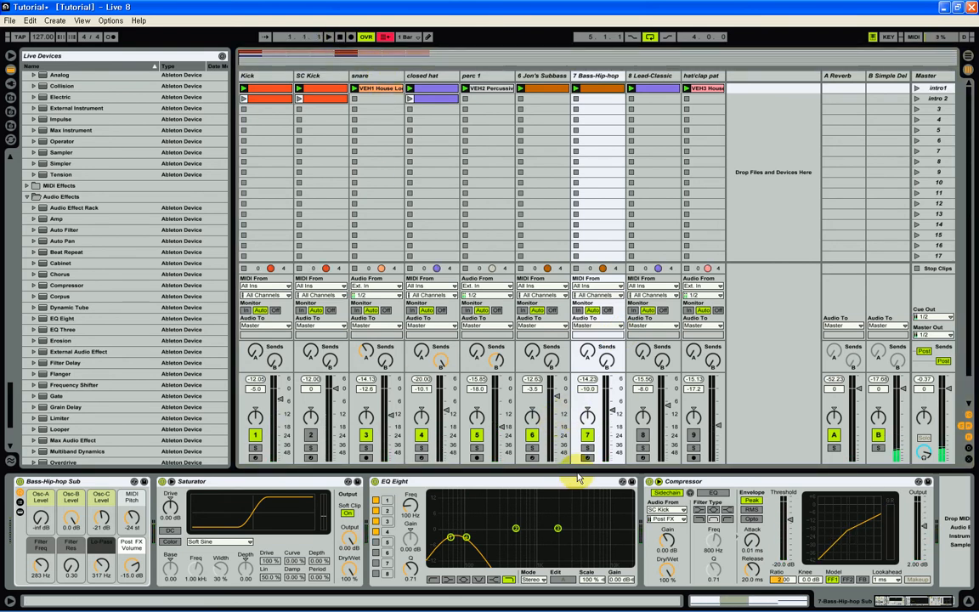
# Step: Solo the Subbass and Bass-Hip-hop tracks together, listen to the intro1 scene, stop playback and release both solos
pyautogui.click(532, 448)
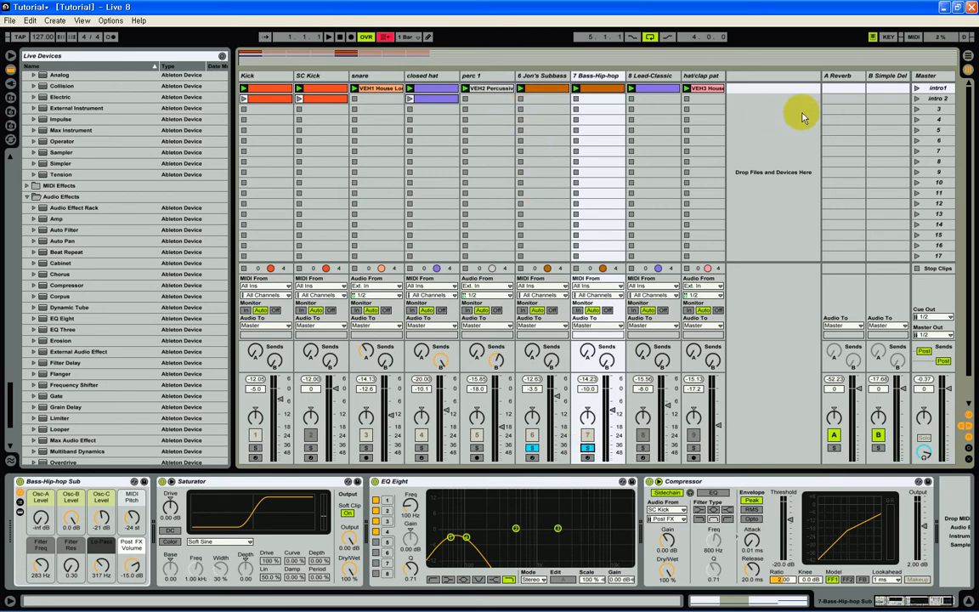
pyautogui.click(918, 88)
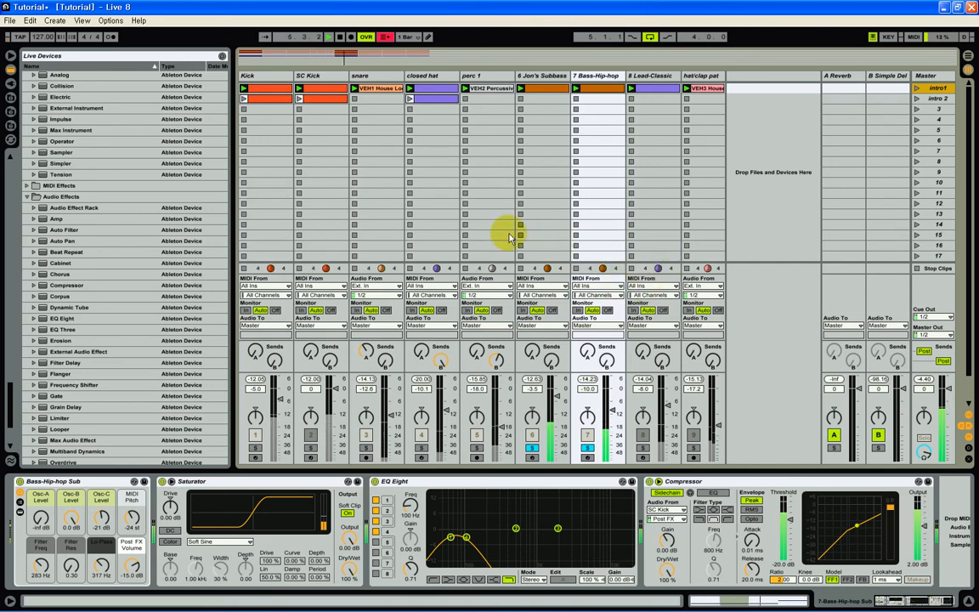
pyautogui.click(339, 37)
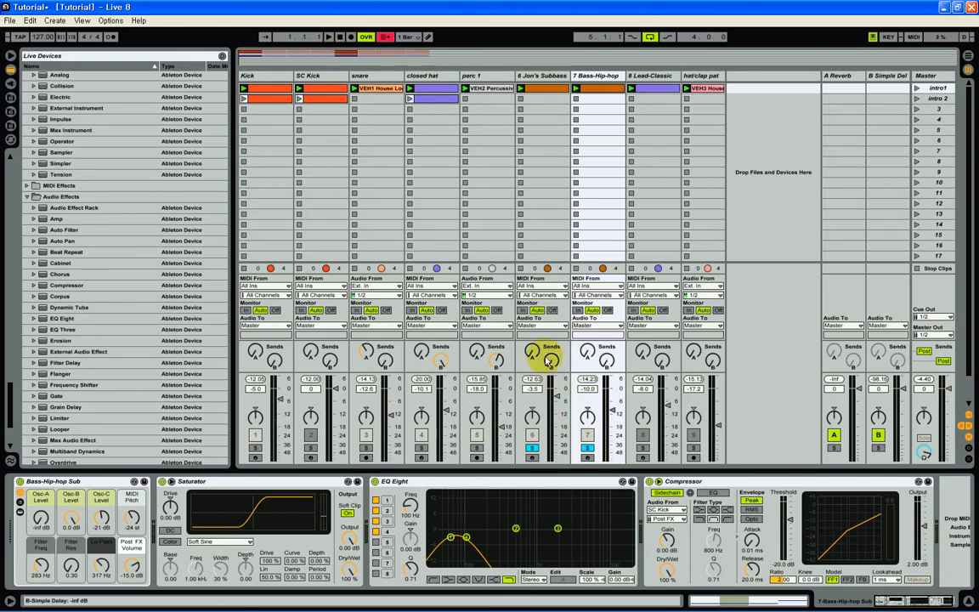
pyautogui.click(533, 450)
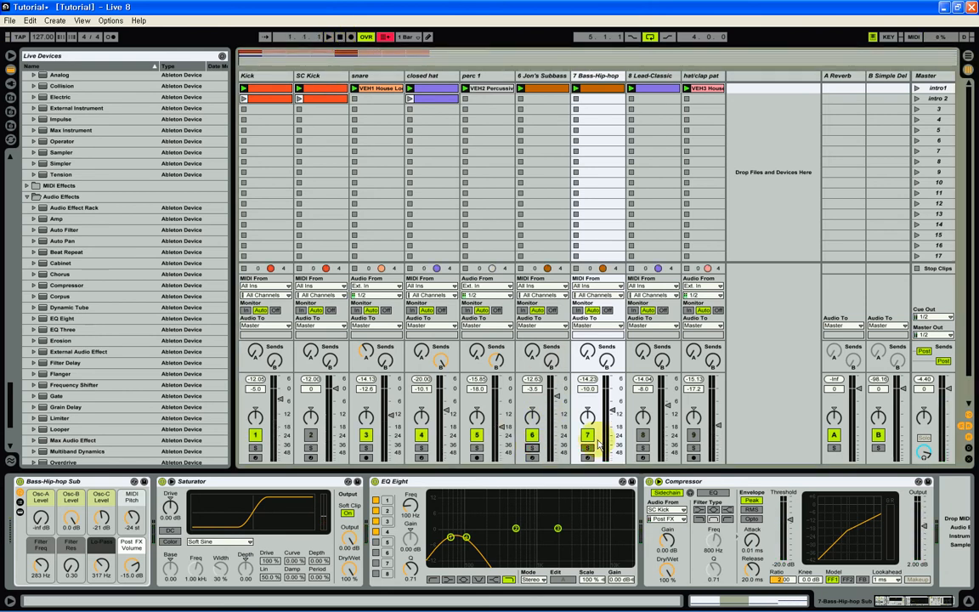
# Step: Insert a new MIDI track and place it between the Subbass and Bass-Hip-hop tracks
pyautogui.click(538, 76)
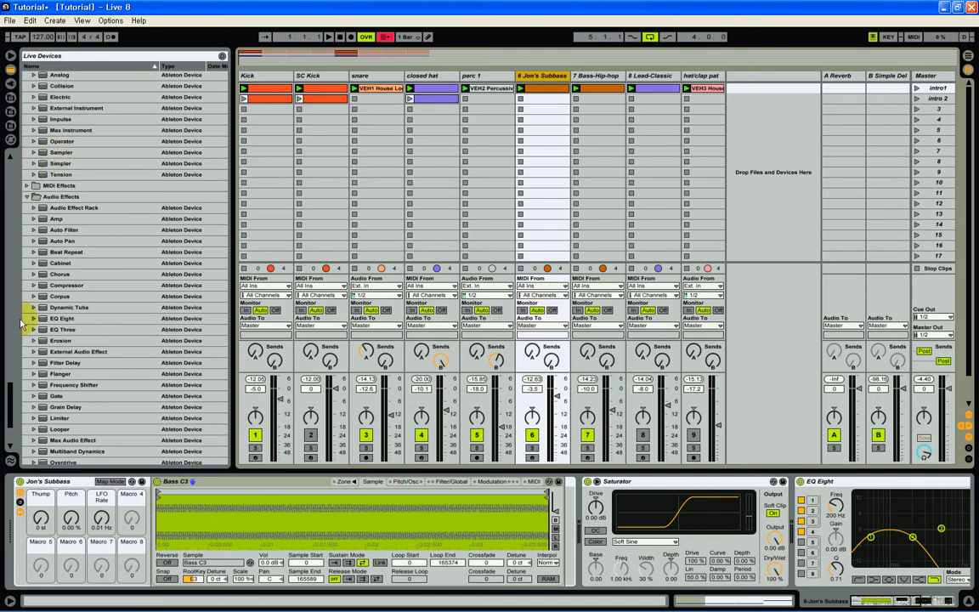
pyautogui.moveTo(10, 395)
pyautogui.mouseDown()
pyautogui.moveTo(9, 343)
pyautogui.moveTo(9, 382)
pyautogui.mouseUp()
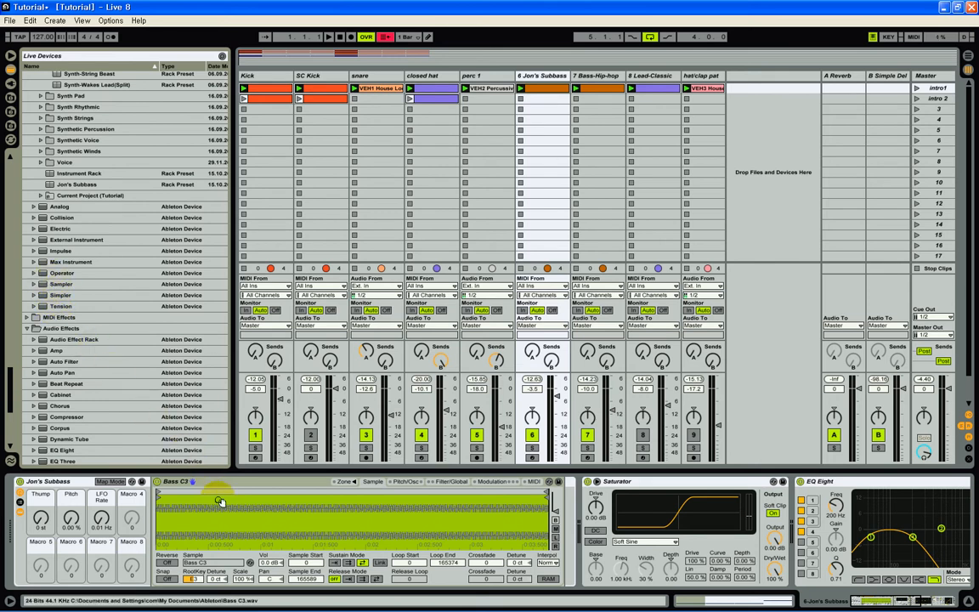
pyautogui.rightClick(578, 78)
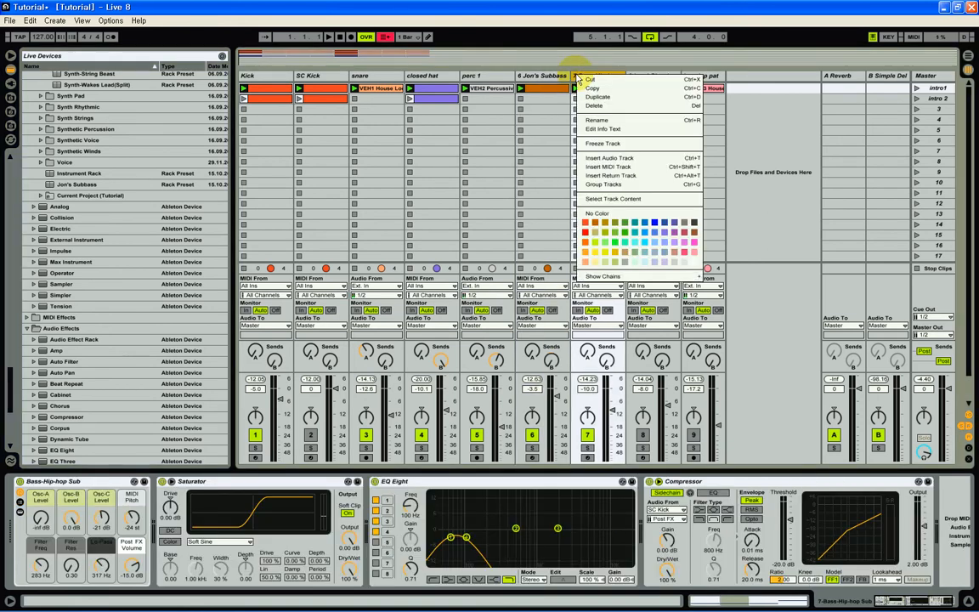
pyautogui.click(599, 169)
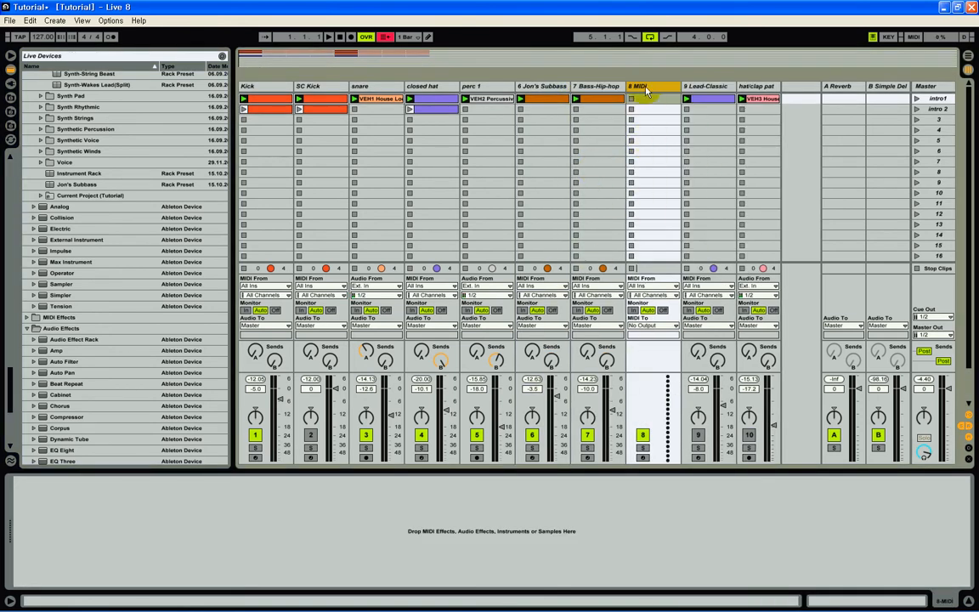
pyautogui.moveTo(644, 90); pyautogui.dragTo(565, 90)
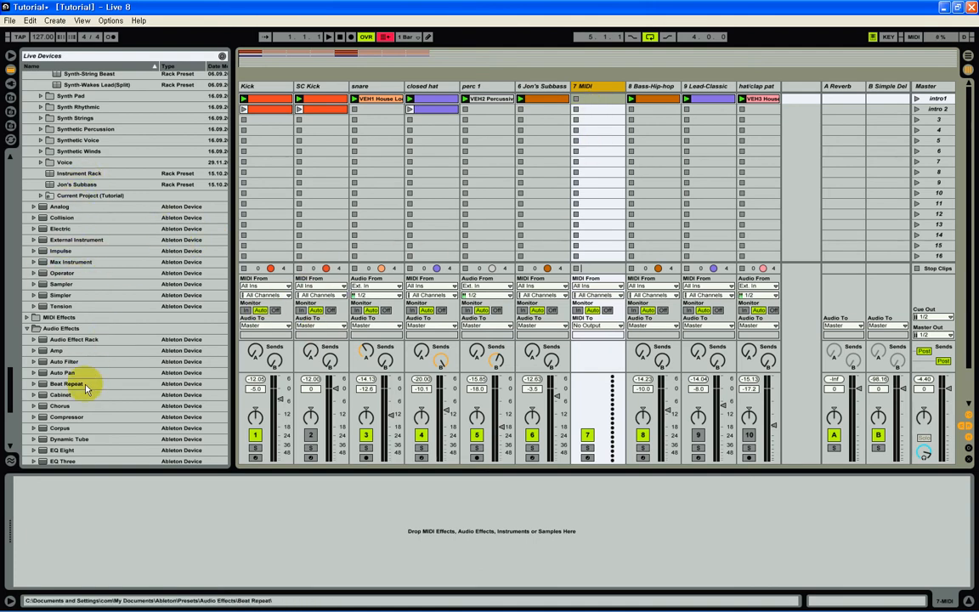
# Step: Load the Sampler instrument onto the new empty MIDI track
pyautogui.click(77, 283)
pyautogui.moveTo(77, 283); pyautogui.dragTo(115, 527)
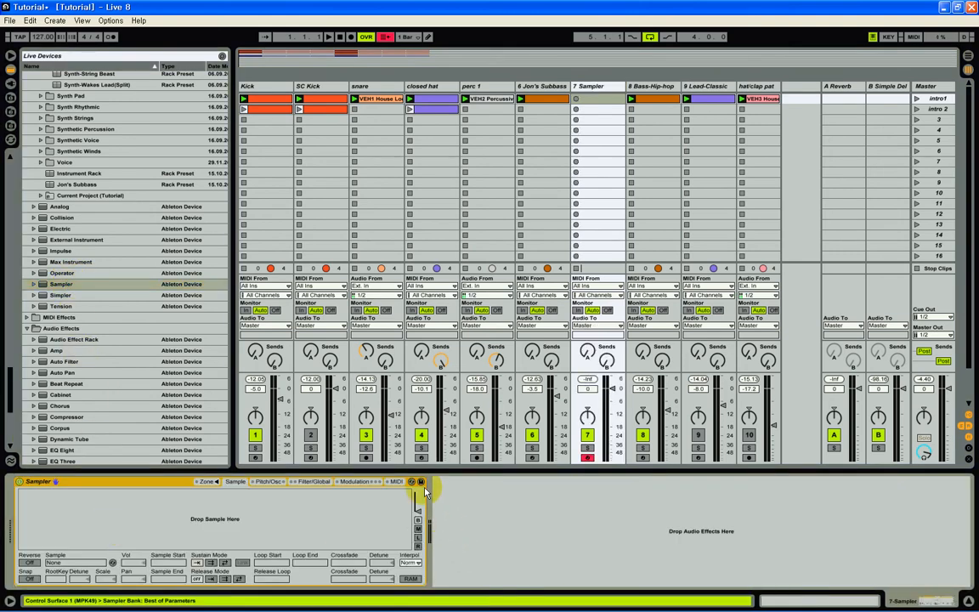
pyautogui.click(311, 437)
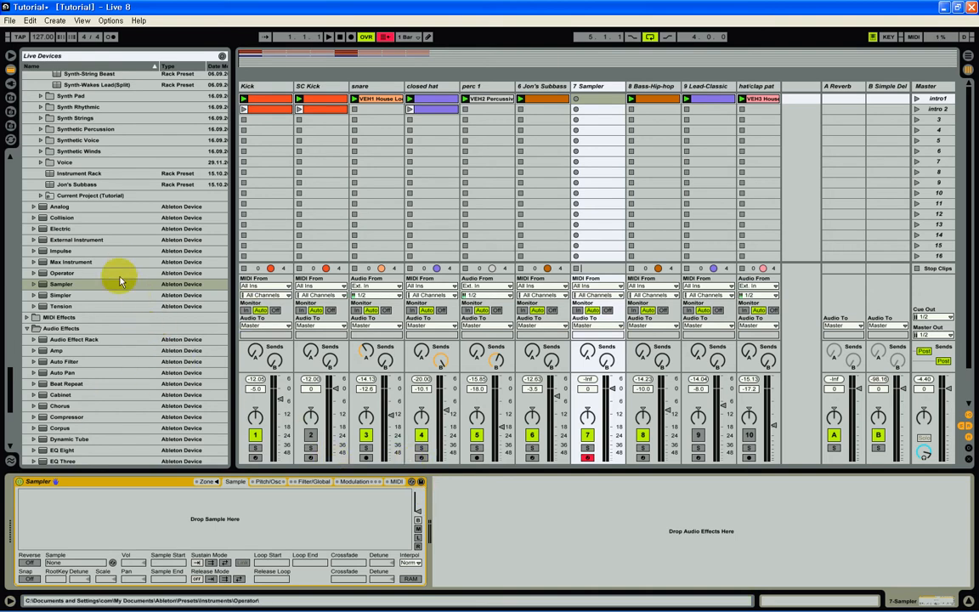
# Step: Show the workspace sample files and expand the Vengeance Ultimate Bass C folder inside VENGEANCE ULTIMATE BASS
pyautogui.click(11, 126)
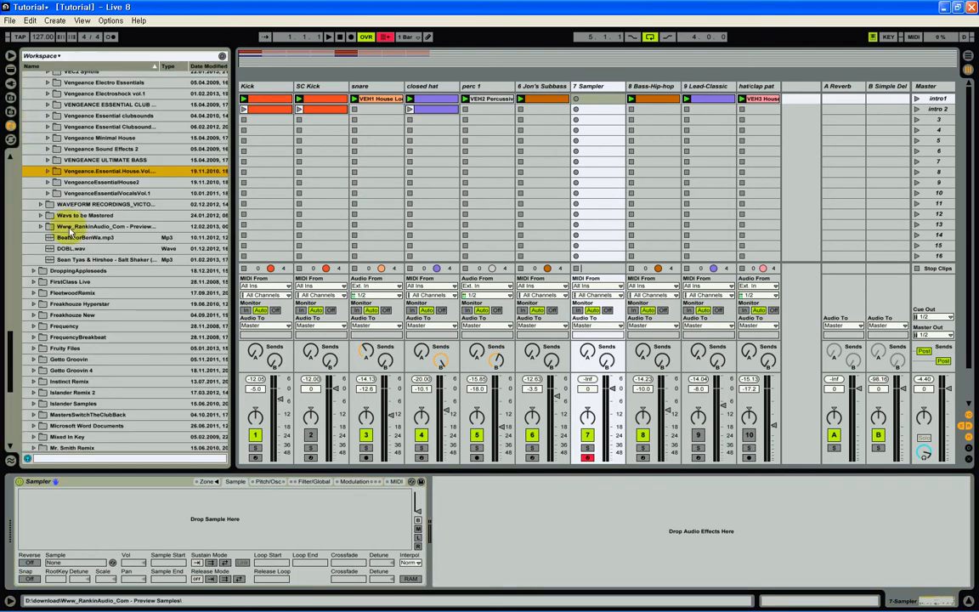
pyautogui.click(48, 161)
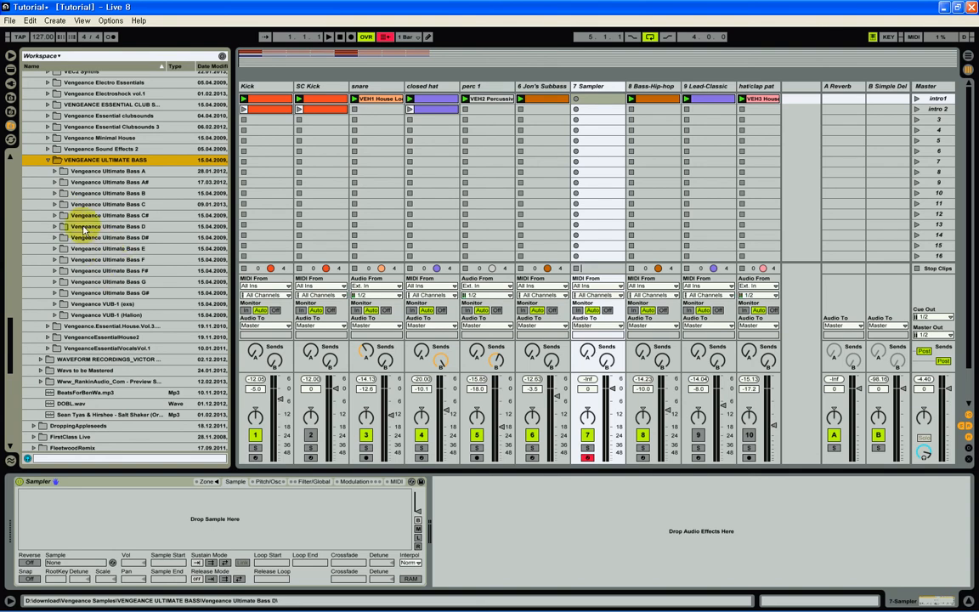
pyautogui.click(56, 205)
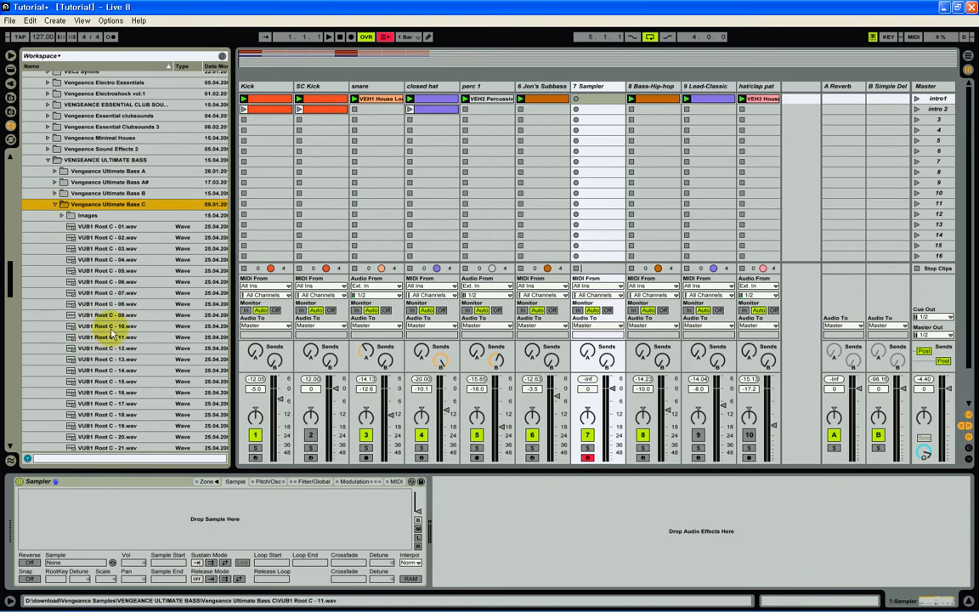
# Step: Audition the VUB1 Root C bass samples one after another, from number 11 through number 55, looking for a suitable bass sound
pyautogui.scroll(-2, 119, 280)
pyautogui.click(74, 255)
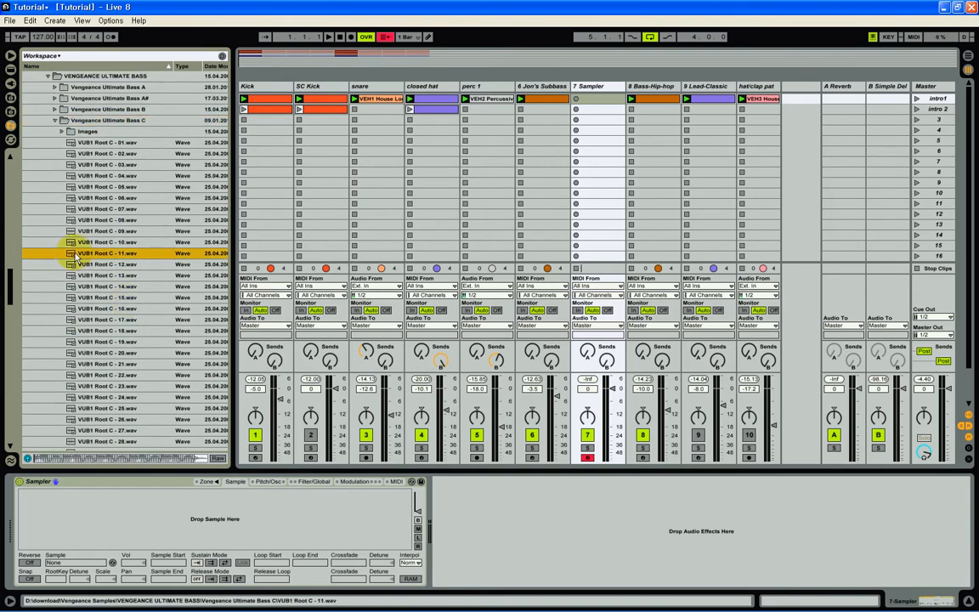
pyautogui.click(80, 265)
pyautogui.click(80, 275)
pyautogui.click(81, 286)
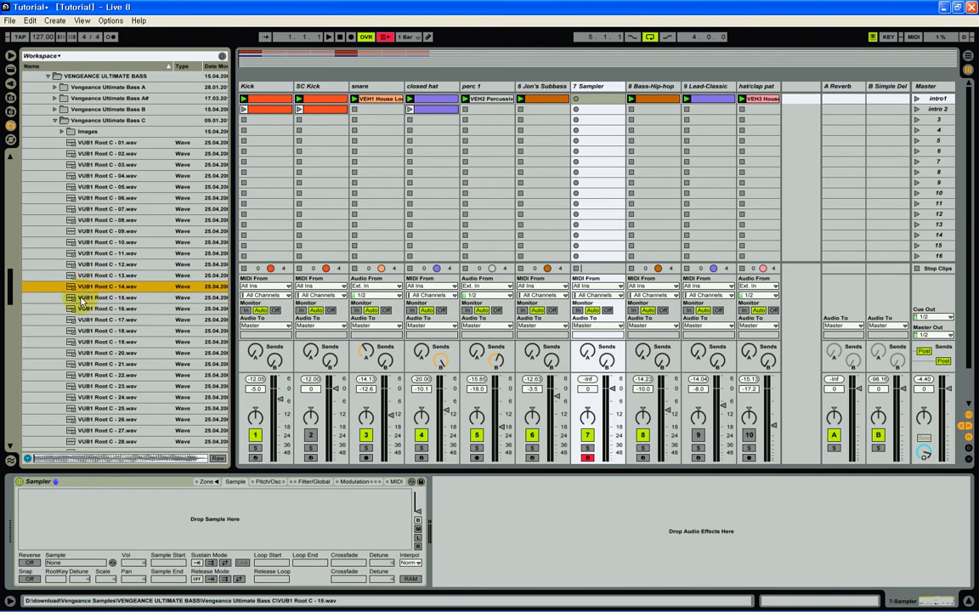
pyautogui.click(83, 297)
pyautogui.click(84, 309)
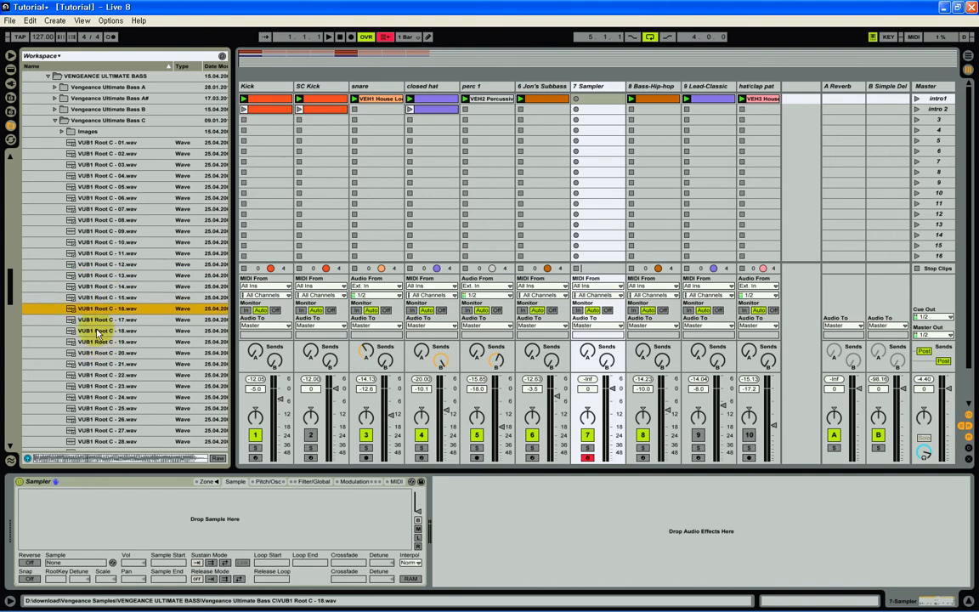
pyautogui.click(90, 321)
pyautogui.click(89, 332)
pyautogui.click(92, 343)
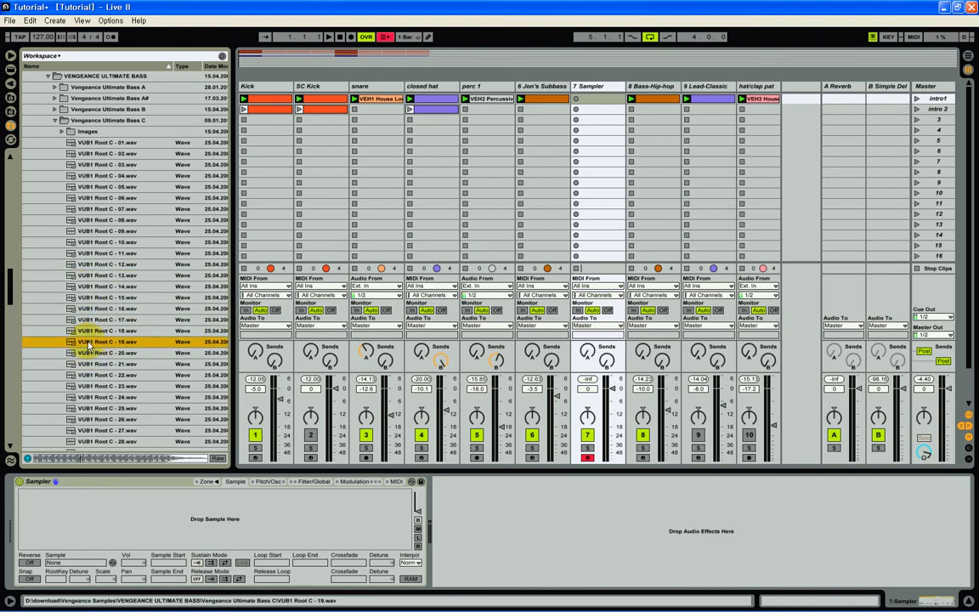
pyautogui.click(92, 354)
pyautogui.scroll(-3, 132, 341)
pyautogui.click(99, 312)
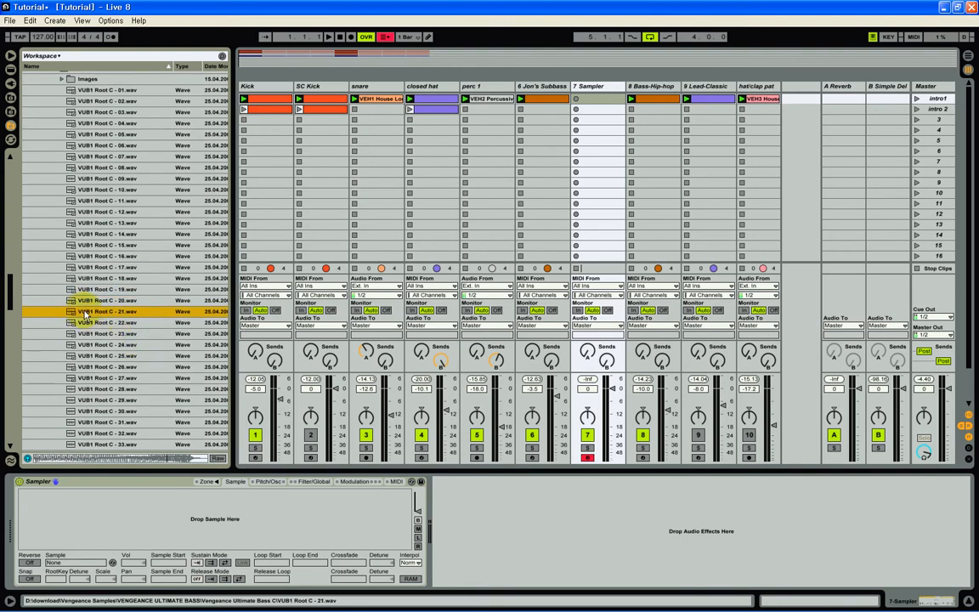
pyautogui.click(92, 323)
pyautogui.click(92, 334)
pyautogui.click(92, 345)
pyautogui.scroll(-3, 96, 323)
pyautogui.press('Down')
pyautogui.press('Down')
pyautogui.press('Down')
pyautogui.press('Down')
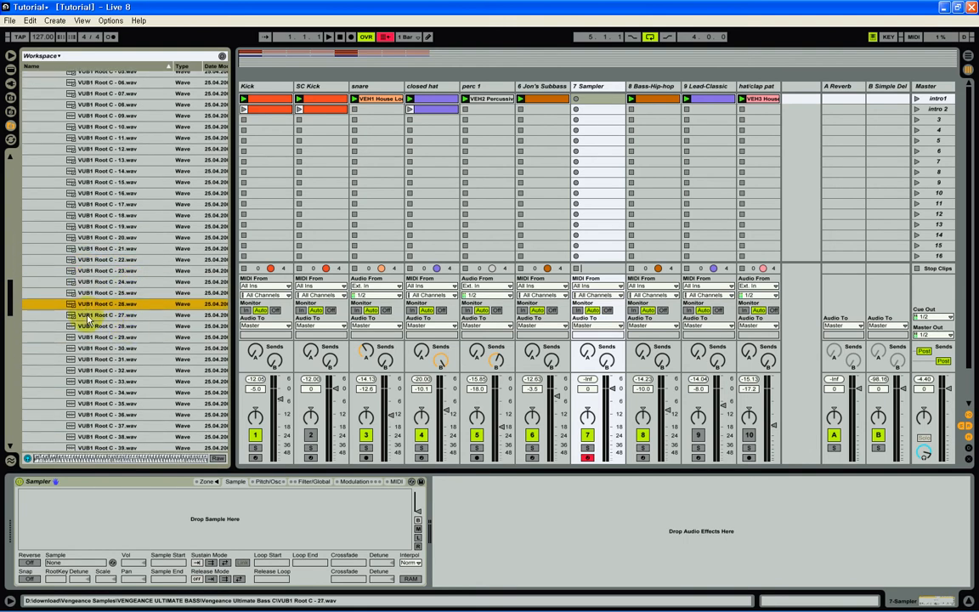
pyautogui.click(89, 338)
pyautogui.click(90, 349)
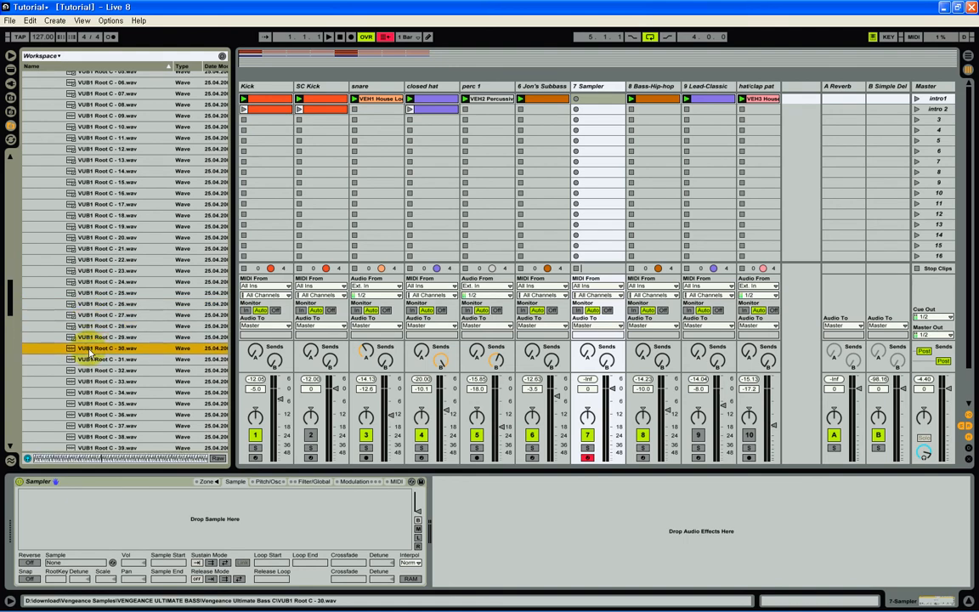
pyautogui.click(91, 360)
pyautogui.scroll(-3, 142, 316)
pyautogui.click(102, 320)
pyautogui.click(97, 330)
pyautogui.click(97, 341)
pyautogui.click(96, 355)
pyautogui.click(93, 364)
pyautogui.scroll(-3, 88, 354)
pyautogui.click(85, 323)
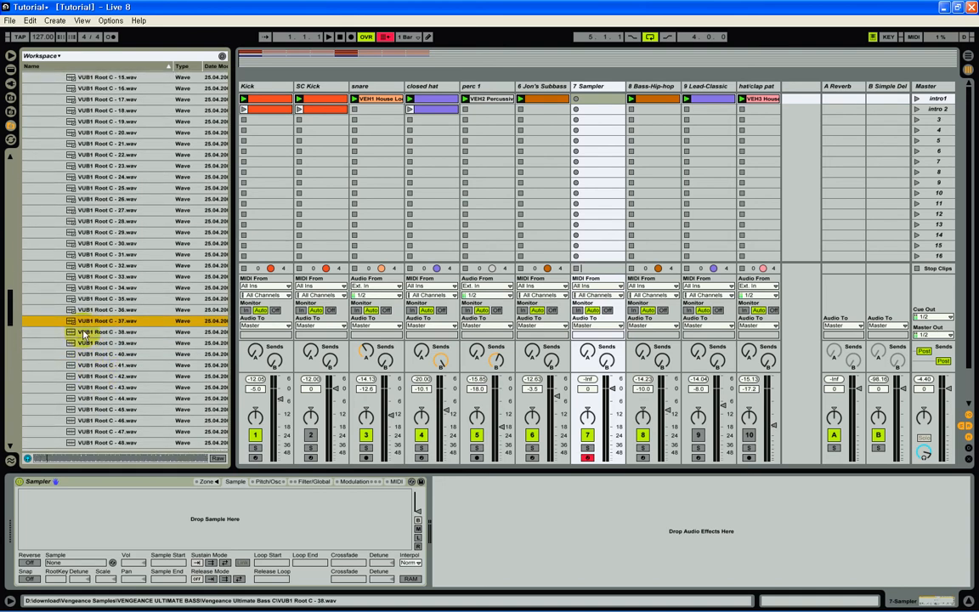
pyautogui.click(85, 333)
pyautogui.click(84, 344)
pyautogui.click(84, 354)
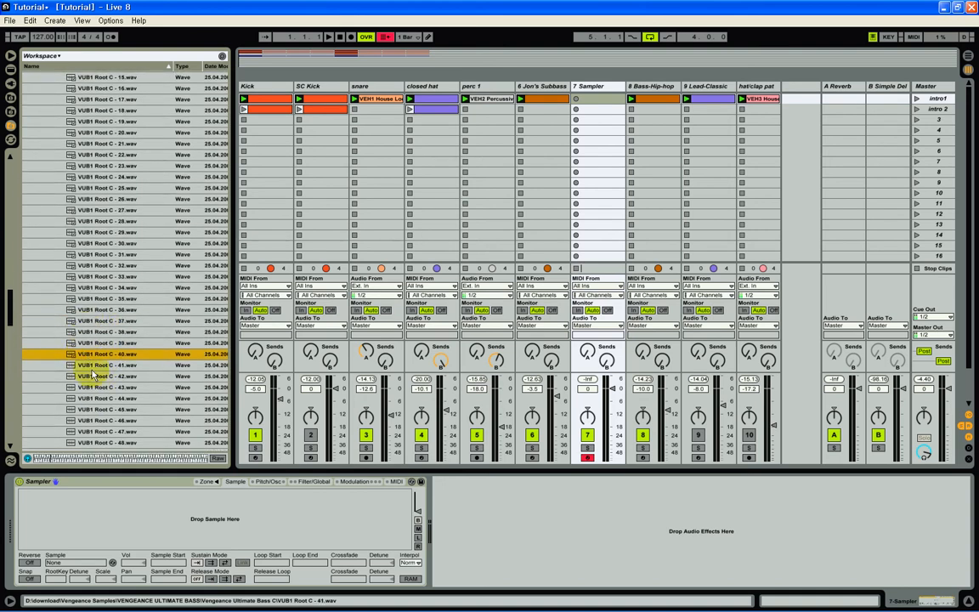
pyautogui.scroll(-3, 84, 353)
pyautogui.click(80, 334)
pyautogui.click(85, 345)
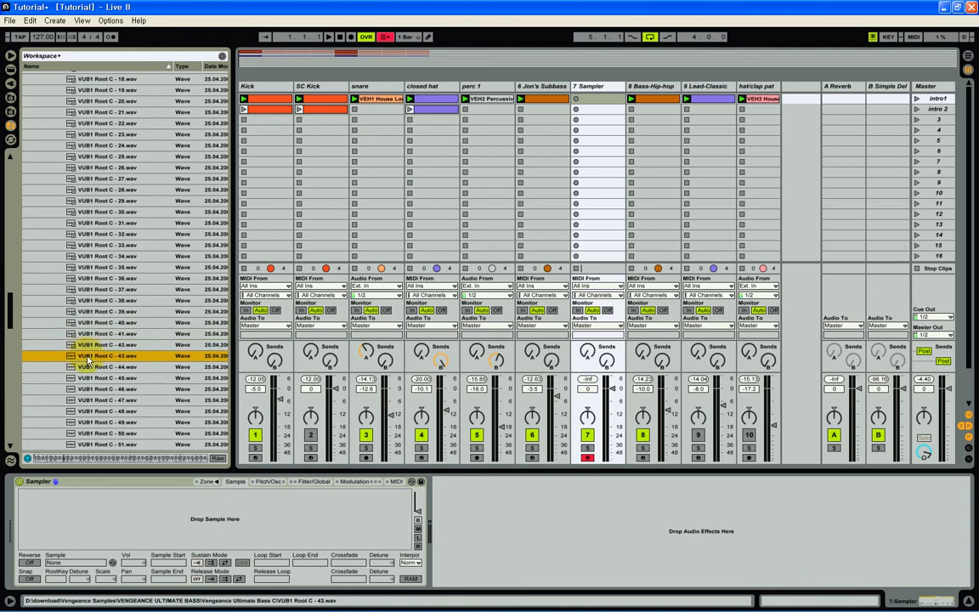
pyautogui.click(87, 367)
pyautogui.click(91, 389)
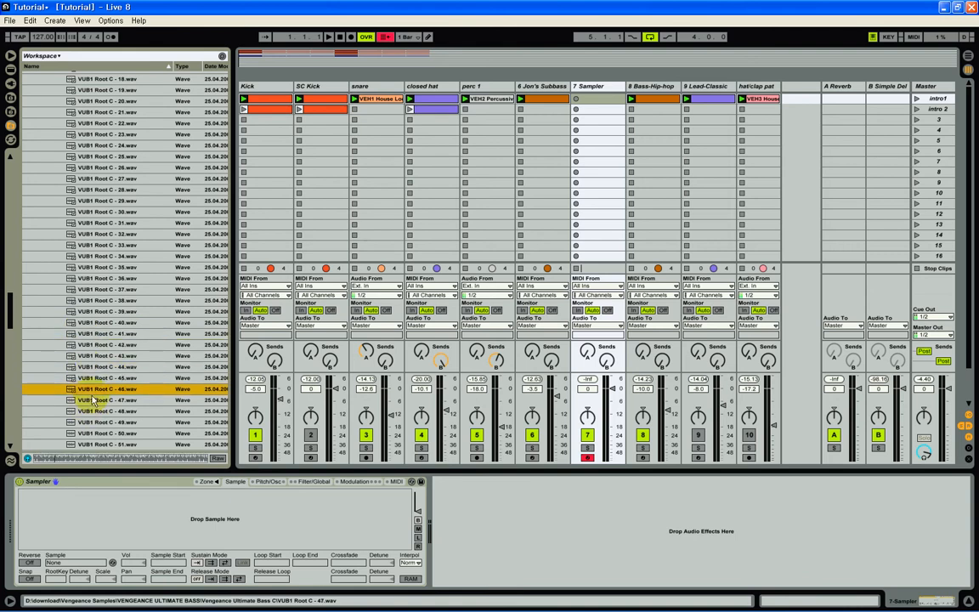
pyautogui.click(89, 412)
pyautogui.click(90, 424)
pyautogui.click(96, 432)
pyautogui.scroll(-5, 105, 399)
pyautogui.click(91, 339)
pyautogui.click(92, 350)
pyautogui.click(92, 362)
pyautogui.scroll(15, 95, 375)
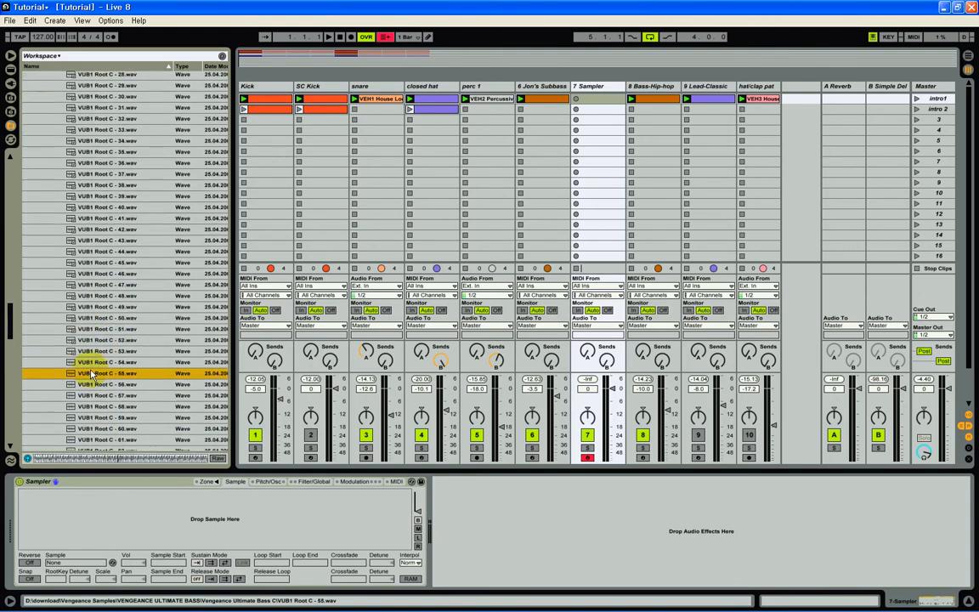
pyautogui.scroll(2, 96, 372)
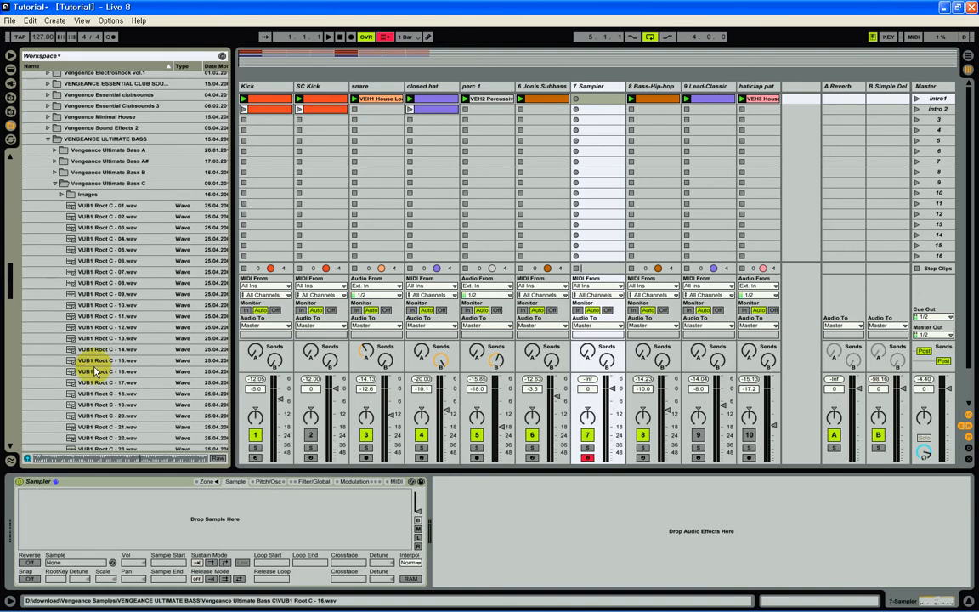
# Step: Audition the VUB1 Root C samples 01 through 03 and load VUB1 Root C - 03.wav into Sampler
pyautogui.click(81, 207)
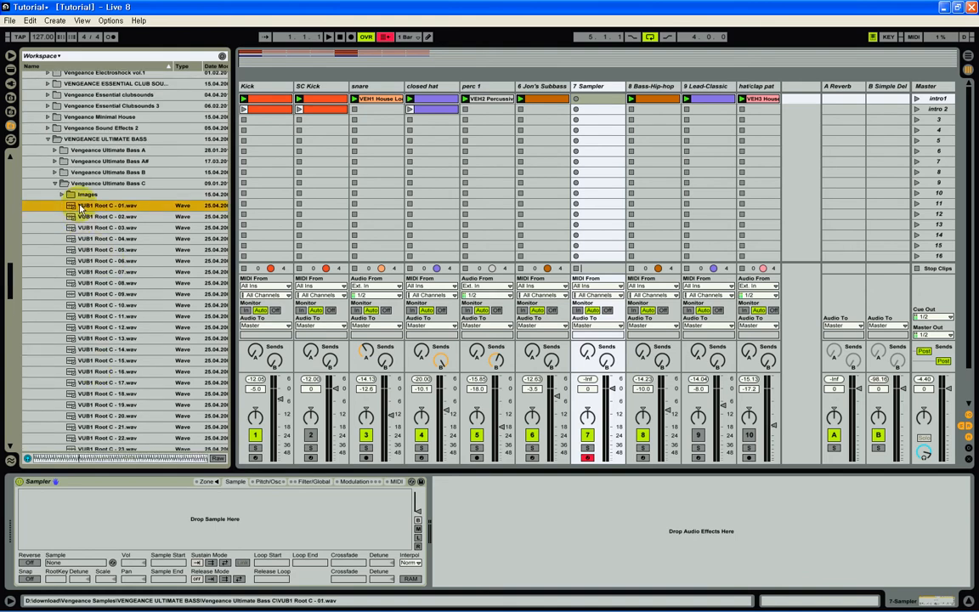
pyautogui.click(81, 217)
pyautogui.click(81, 228)
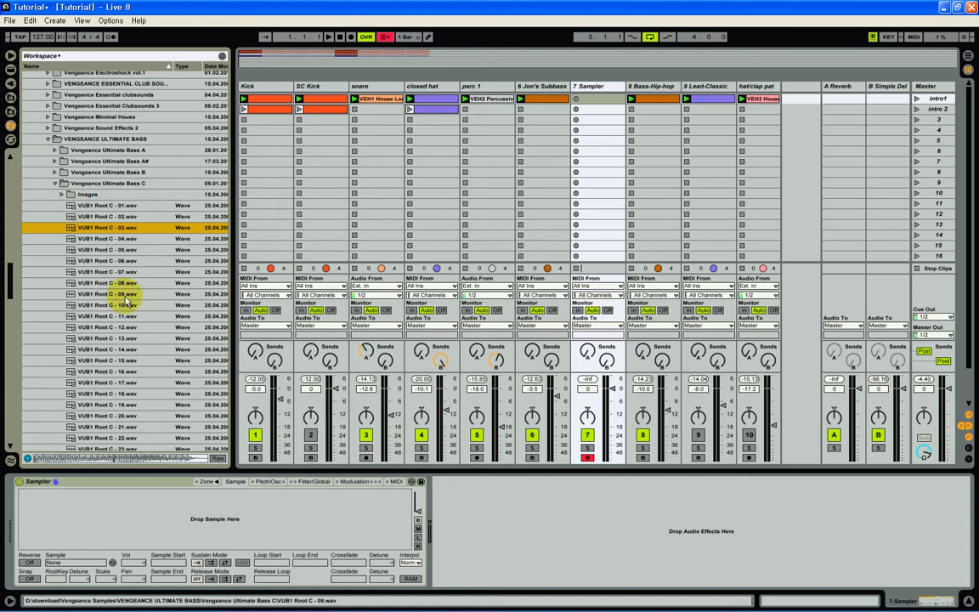
pyautogui.moveTo(86, 229); pyautogui.dragTo(111, 513)
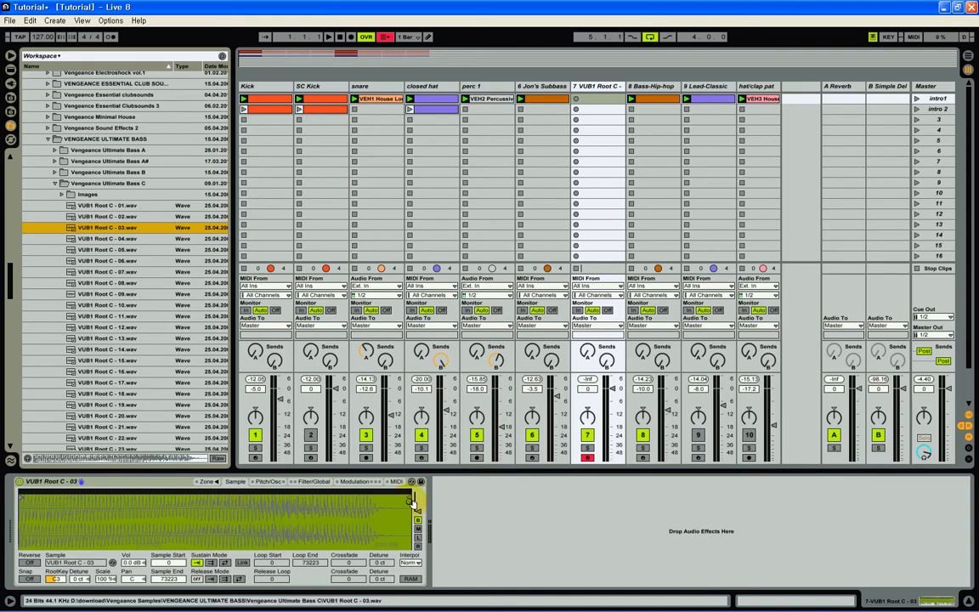
# Step: Trim the sample to end at 64870 with root key A3, and disarm the Sampler track for recording
pyautogui.moveTo(417, 498); pyautogui.dragTo(371, 498)
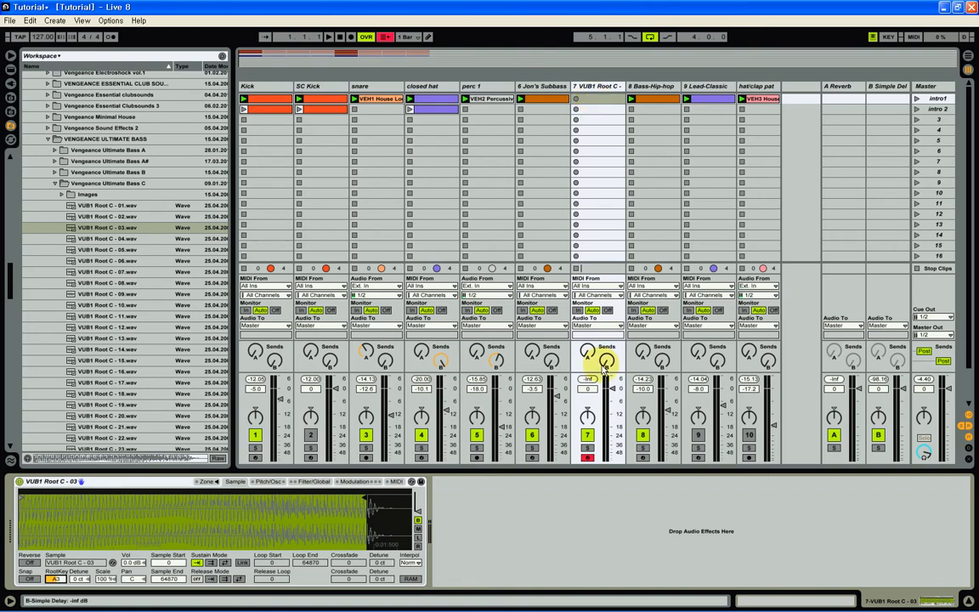
pyautogui.click(588, 459)
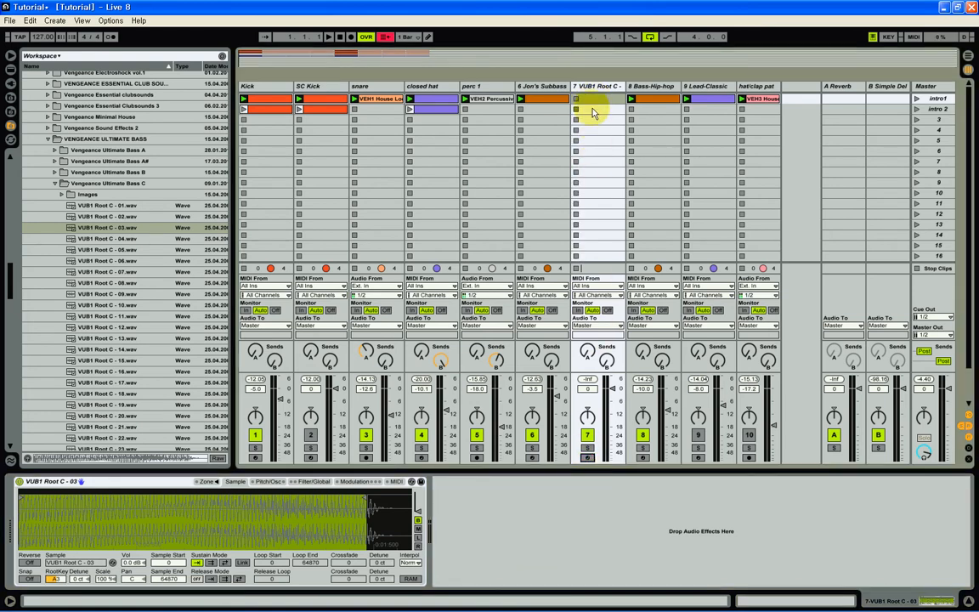
# Step: Create an empty MIDI clip in the Sampler track's first slot and set Sampler's root key to E3
pyautogui.doubleClick(595, 100)
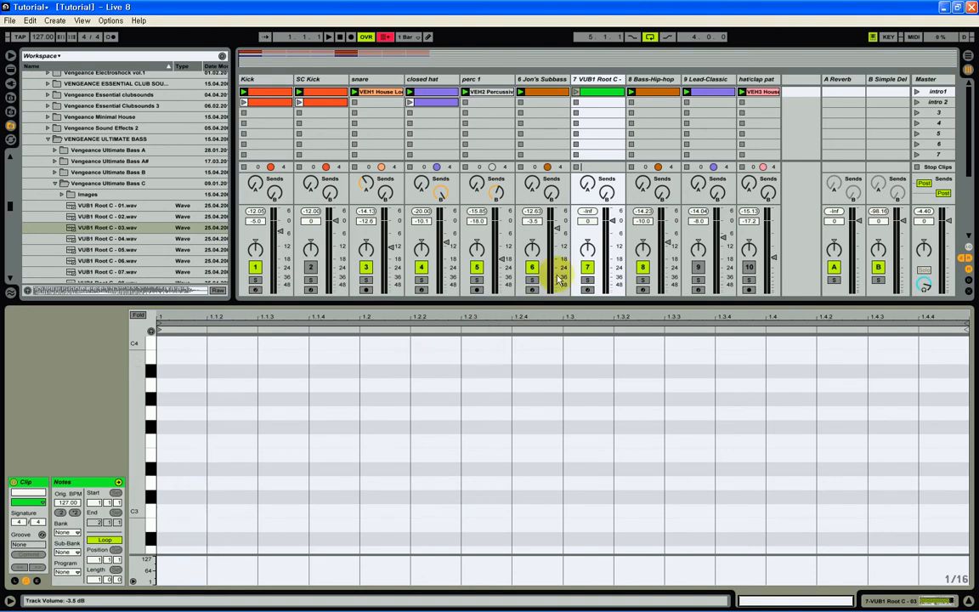
pyautogui.click(918, 605)
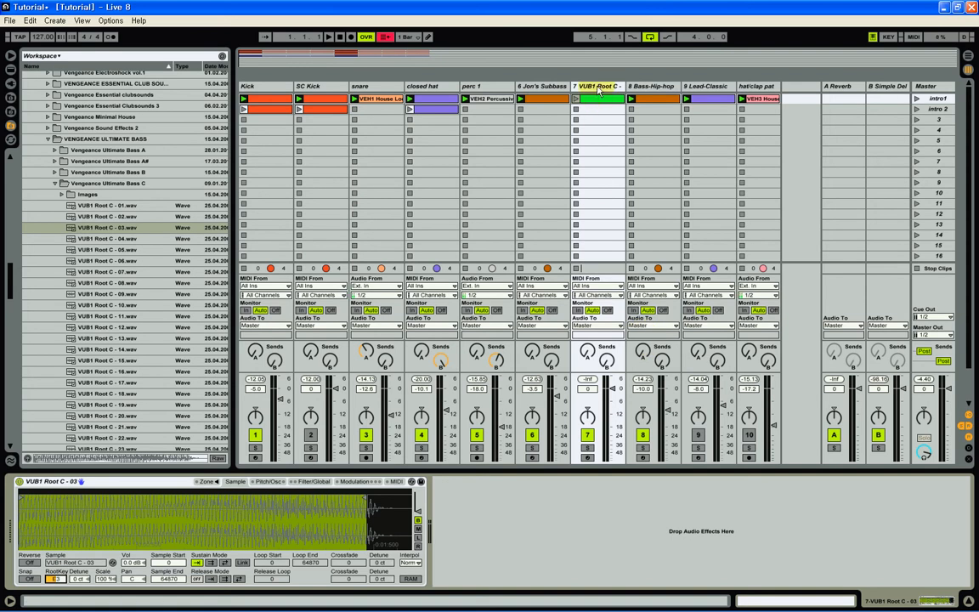
# Step: Fill the new clip with three consecutive one-beat E3 notes followed by a one-beat G#3 note on the fourth beat
pyautogui.click(787, 605)
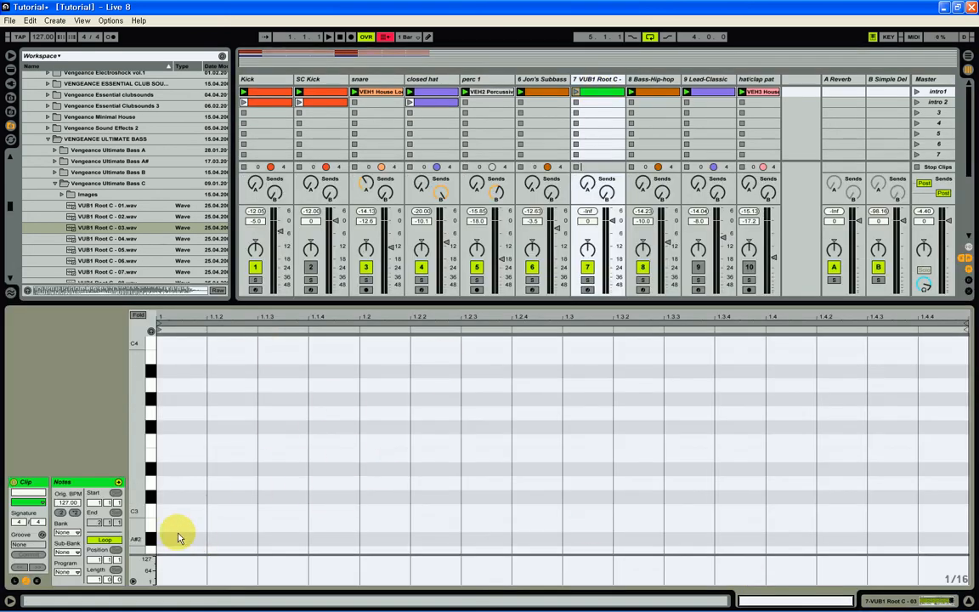
pyautogui.doubleClick(183, 456)
pyautogui.moveTo(207, 454); pyautogui.dragTo(550, 454)
pyautogui.doubleClick(371, 456)
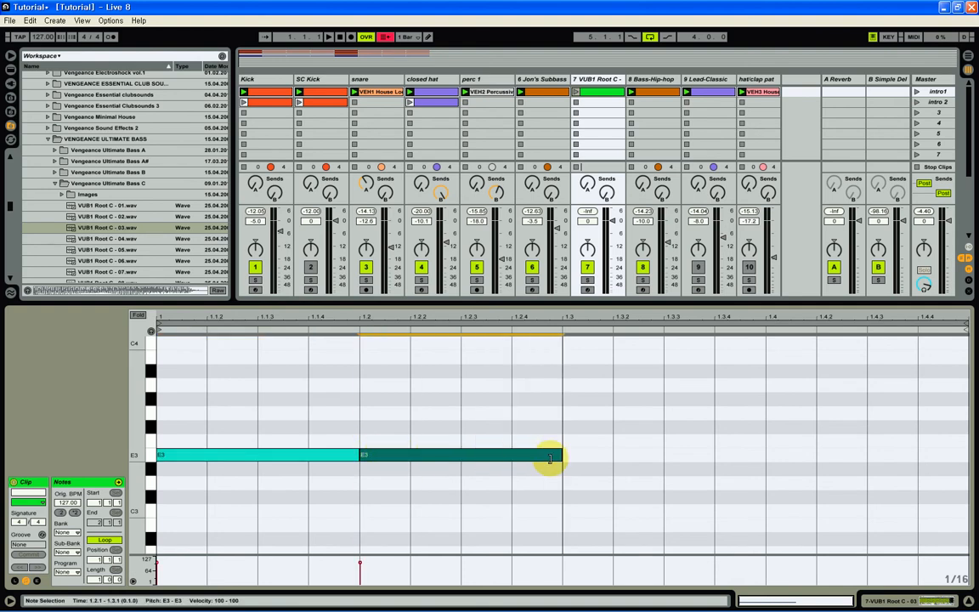
pyautogui.doubleClick(588, 456)
pyautogui.moveTo(612, 453); pyautogui.dragTo(780, 452)
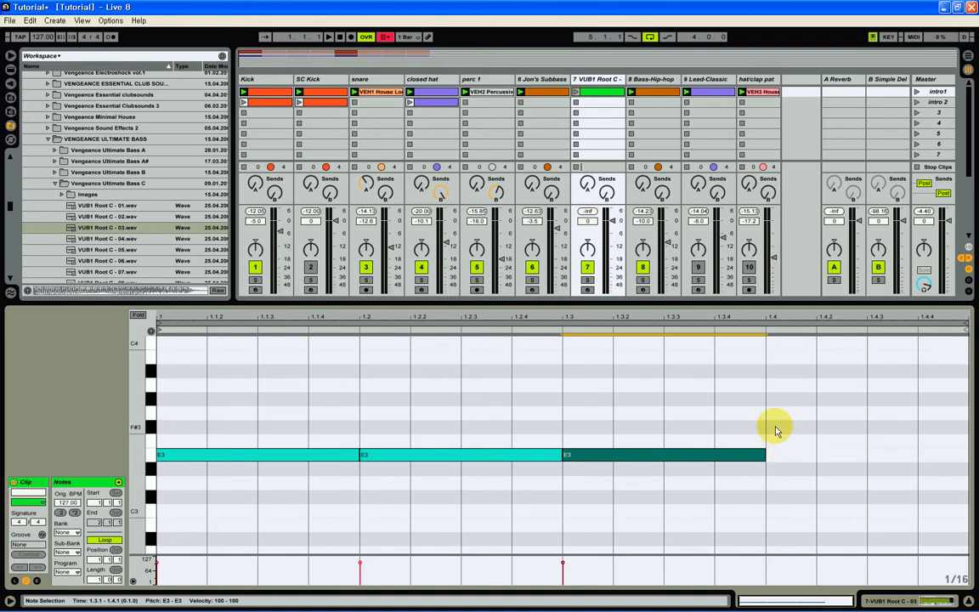
pyautogui.doubleClick(770, 401)
pyautogui.moveTo(817, 399); pyautogui.dragTo(945, 398)
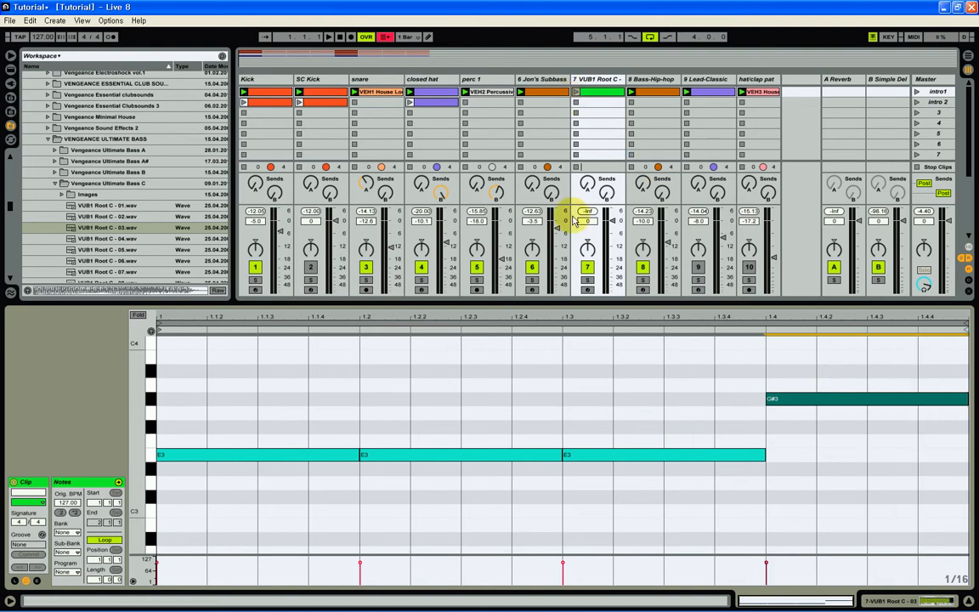
# Step: Solo the VUB1 Root C track, play its new clip to hear the bass line, and stop the clip
pyautogui.click(587, 280)
pyautogui.click(575, 95)
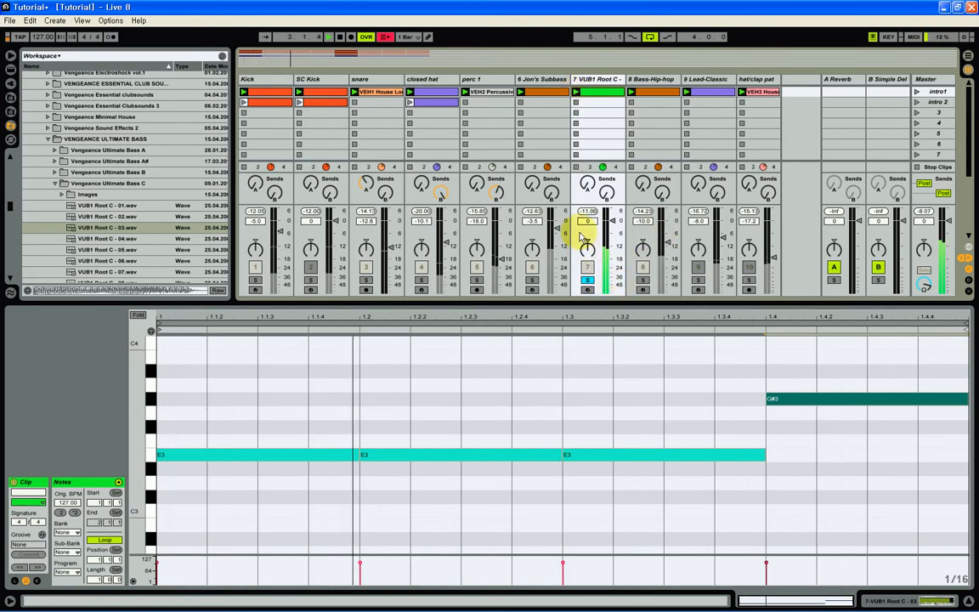
pyautogui.click(577, 168)
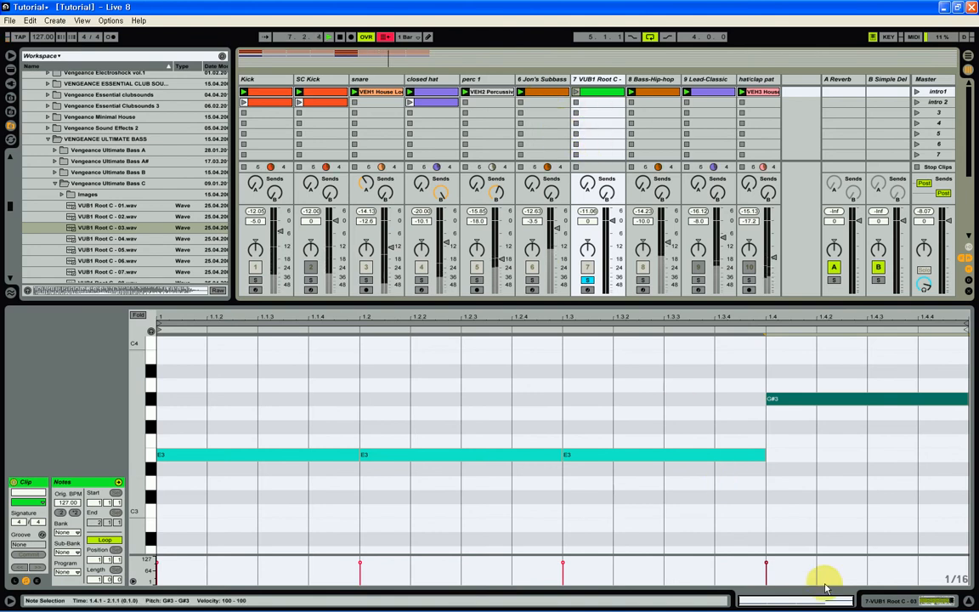
# Step: Add the Saturator preset Warm Up Lows after Sampler on the VUB1 Root C track
pyautogui.click(897, 605)
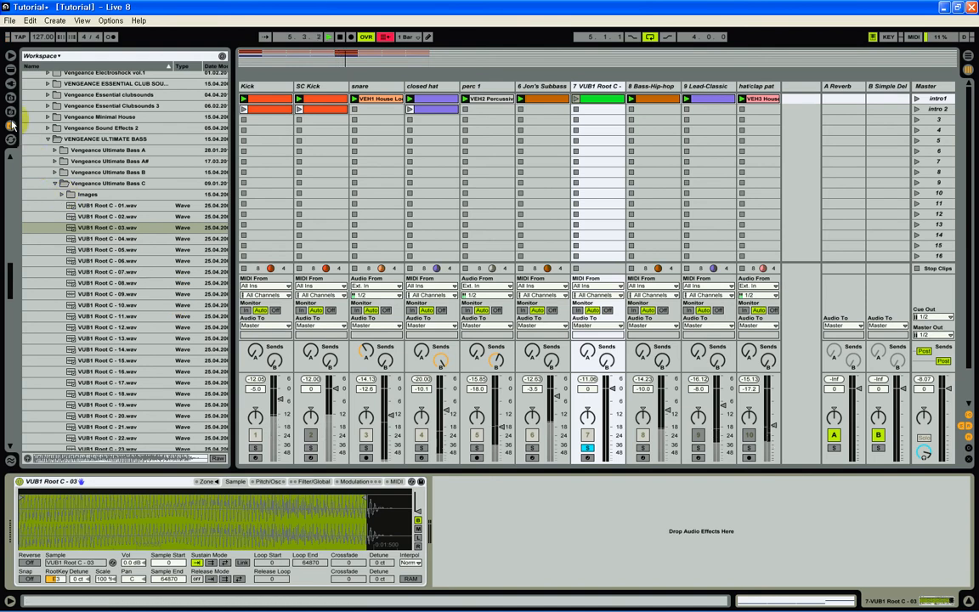
pyautogui.click(13, 72)
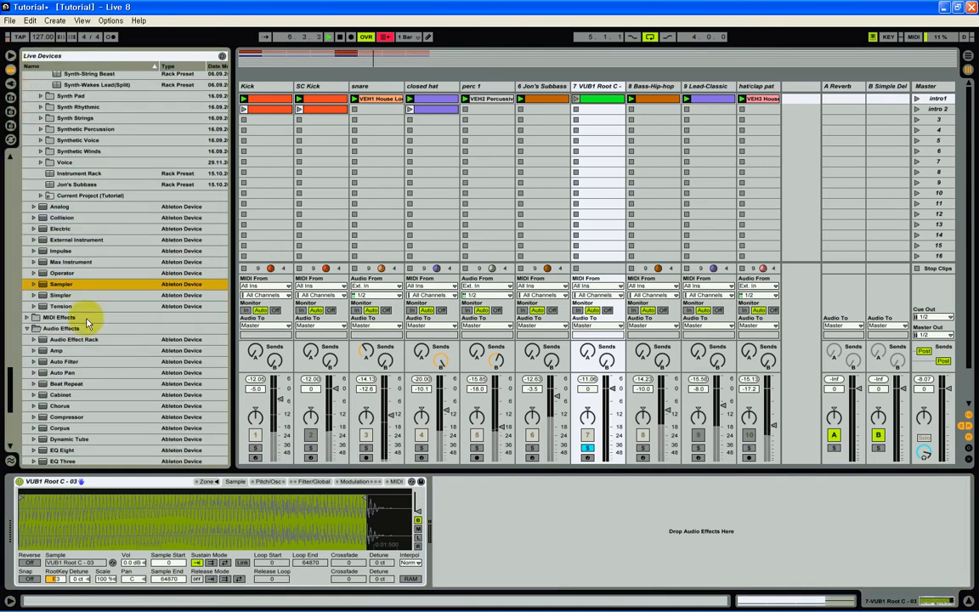
pyautogui.scroll(-8, 119, 320)
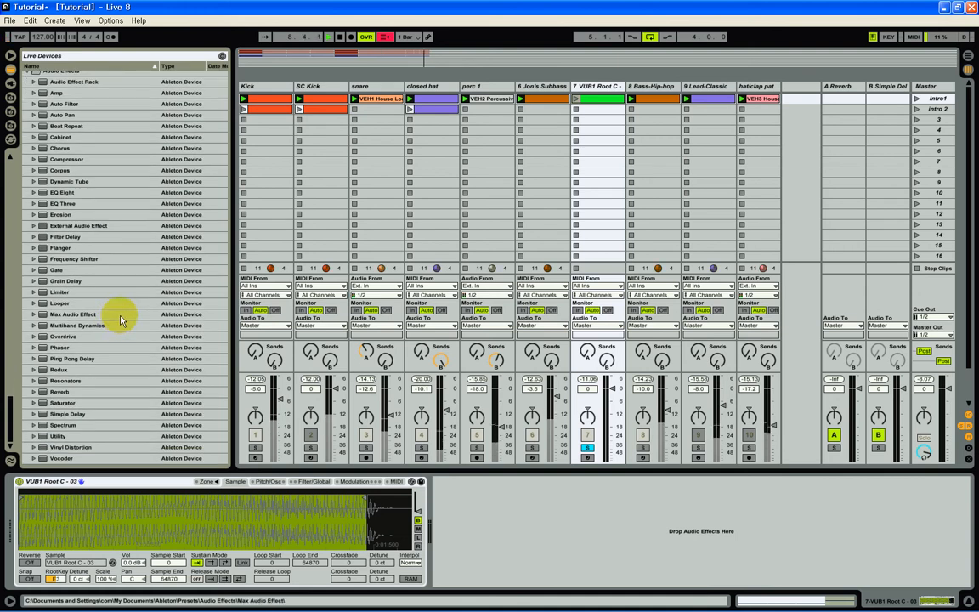
pyautogui.click(47, 405)
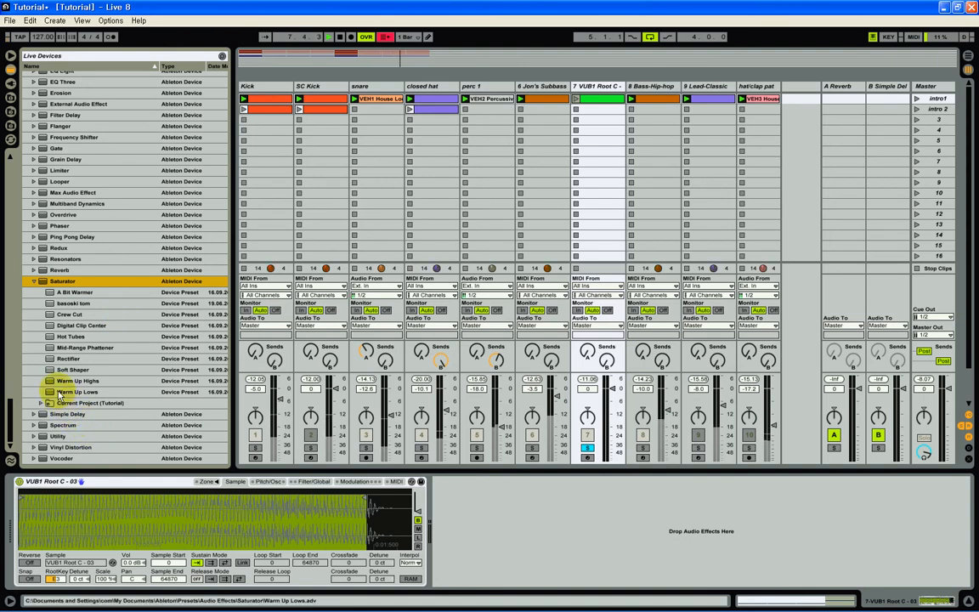
pyautogui.moveTo(60, 393)
pyautogui.mouseDown()
pyautogui.moveTo(287, 397)
pyautogui.moveTo(498, 510)
pyautogui.mouseUp()
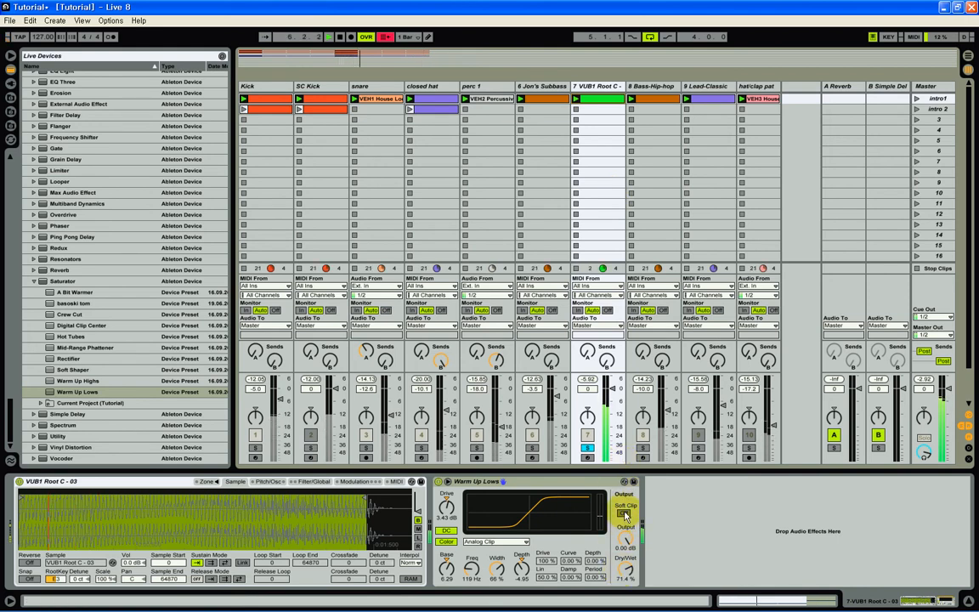
# Step: Set the Saturator's curve type to Soft Sine and stop playback
pyautogui.click(520, 544)
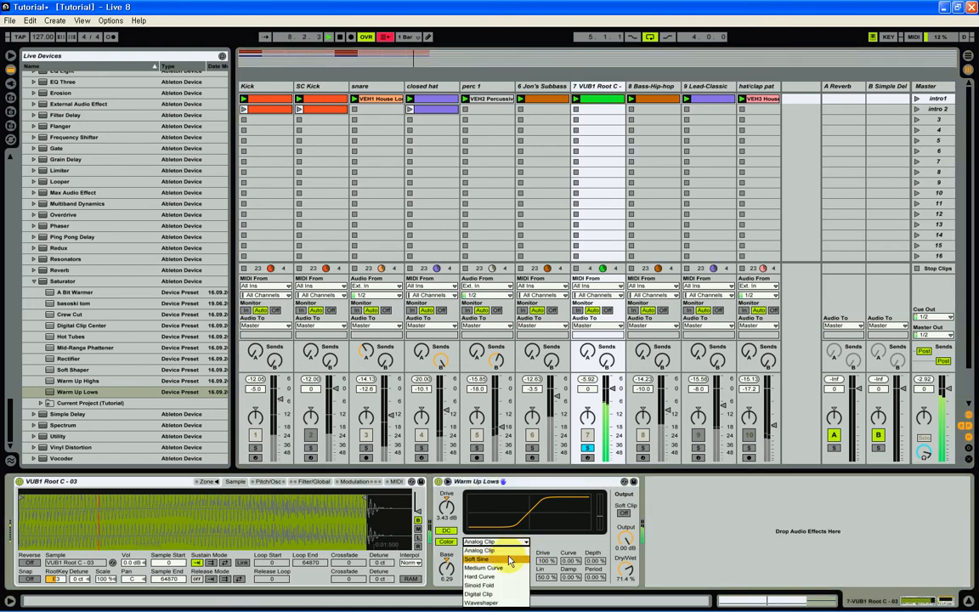
pyautogui.click(510, 552)
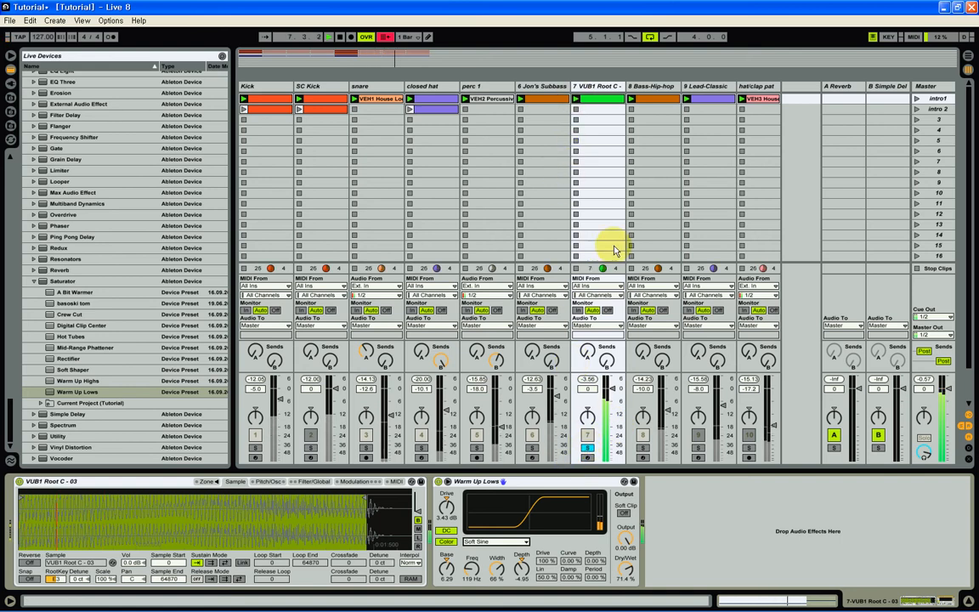
pyautogui.click(339, 36)
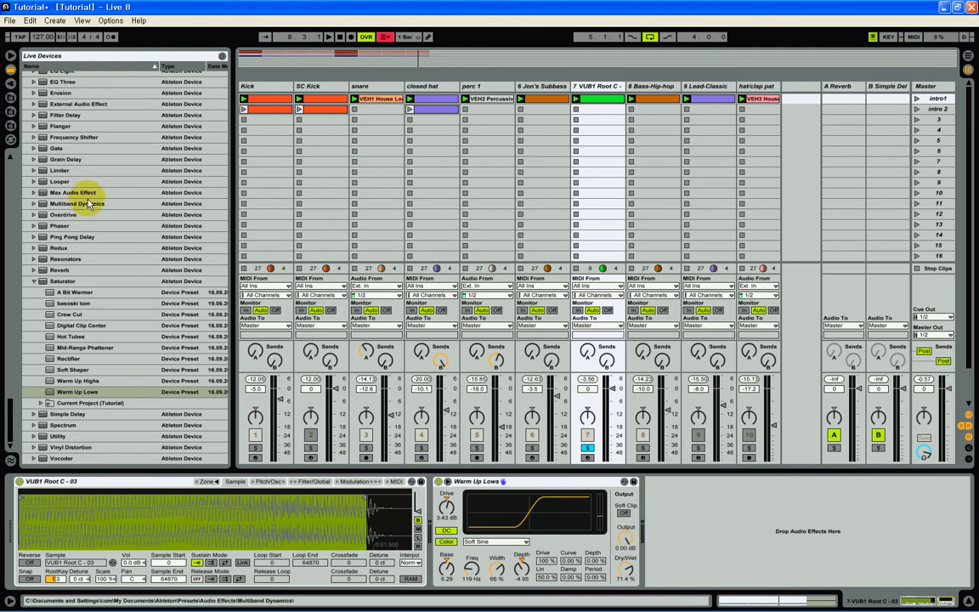
# Step: Add EQ Eight after the Saturator and set its band 1 to a low-cut filter at 50 Hz
pyautogui.scroll(2, 72, 180)
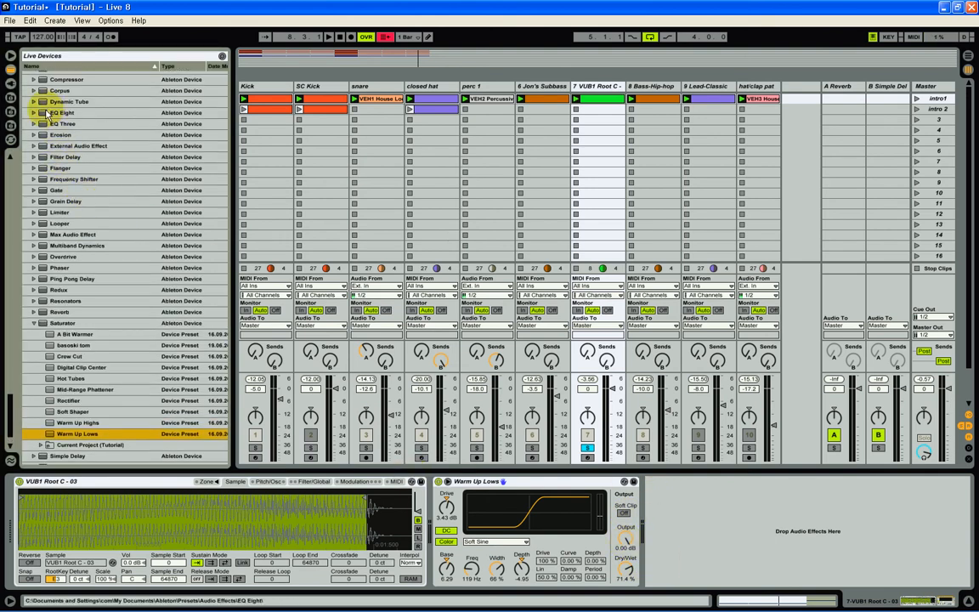
pyautogui.moveTo(49, 115); pyautogui.dragTo(784, 523)
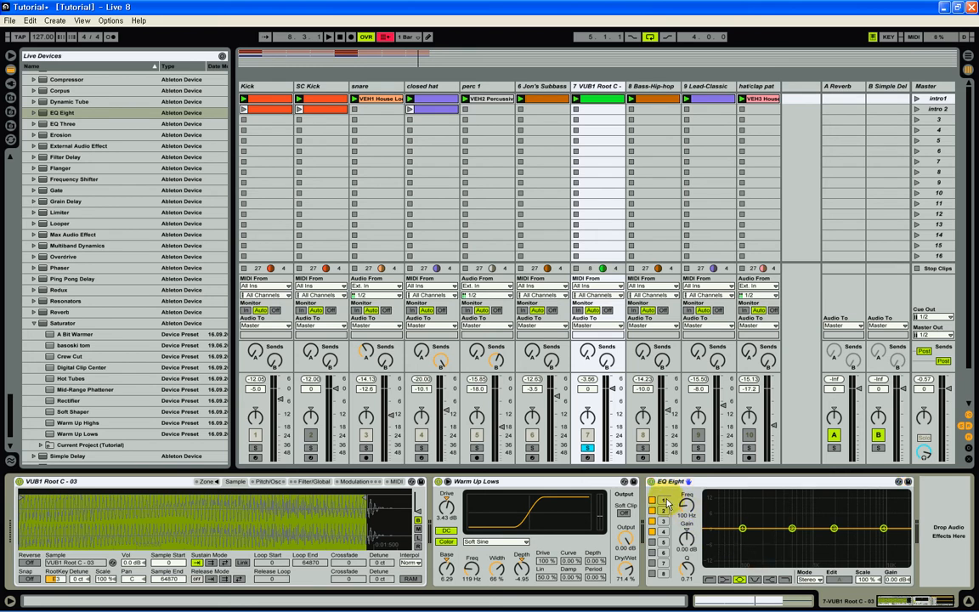
pyautogui.click(709, 583)
pyautogui.moveTo(685, 508); pyautogui.dragTo(682, 511)
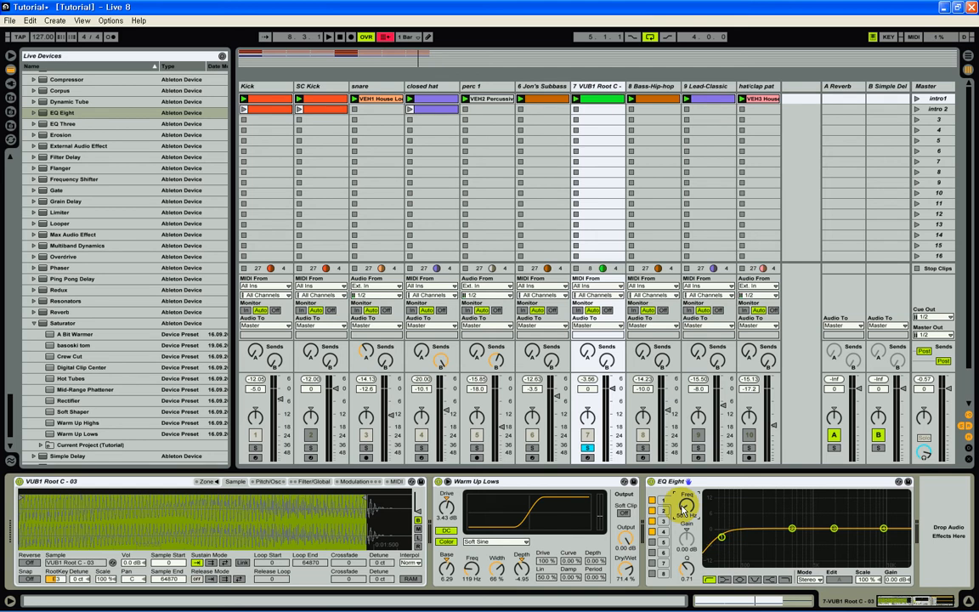
pyautogui.click(685, 517)
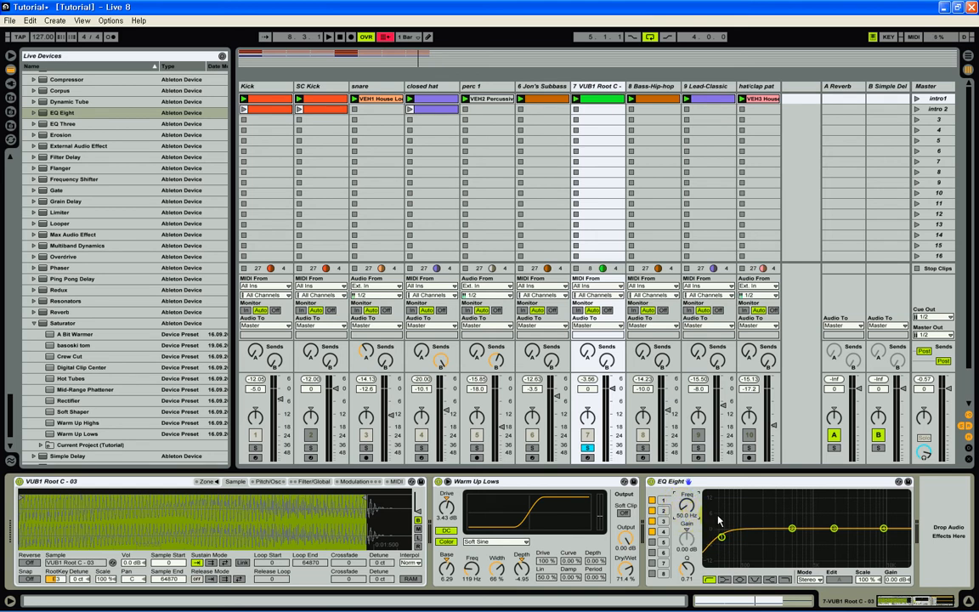
# Step: Set EQ Eight's band 4 to a high-cut filter at about 3.17 kHz
pyautogui.click(664, 532)
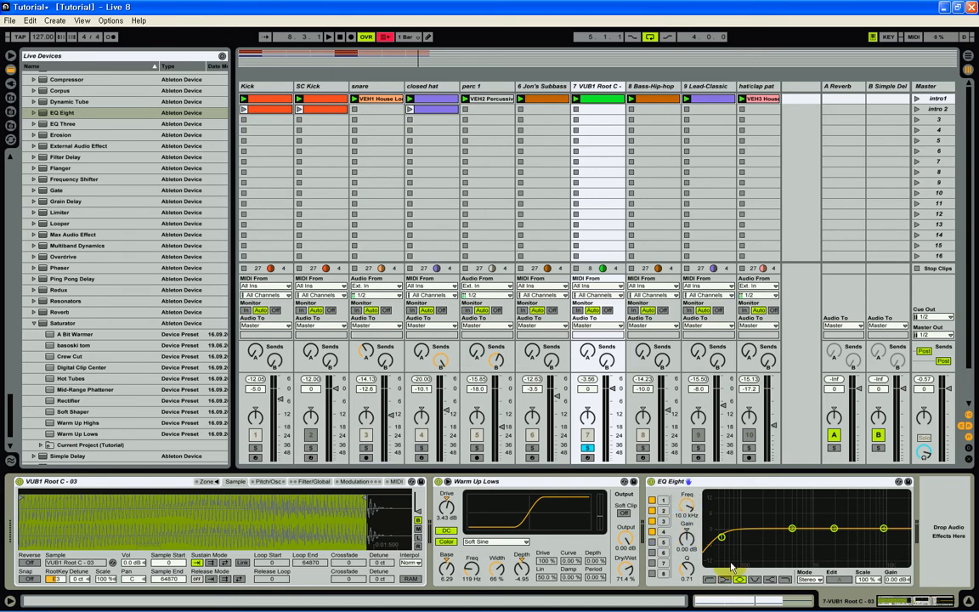
pyautogui.click(785, 580)
pyautogui.click(688, 509)
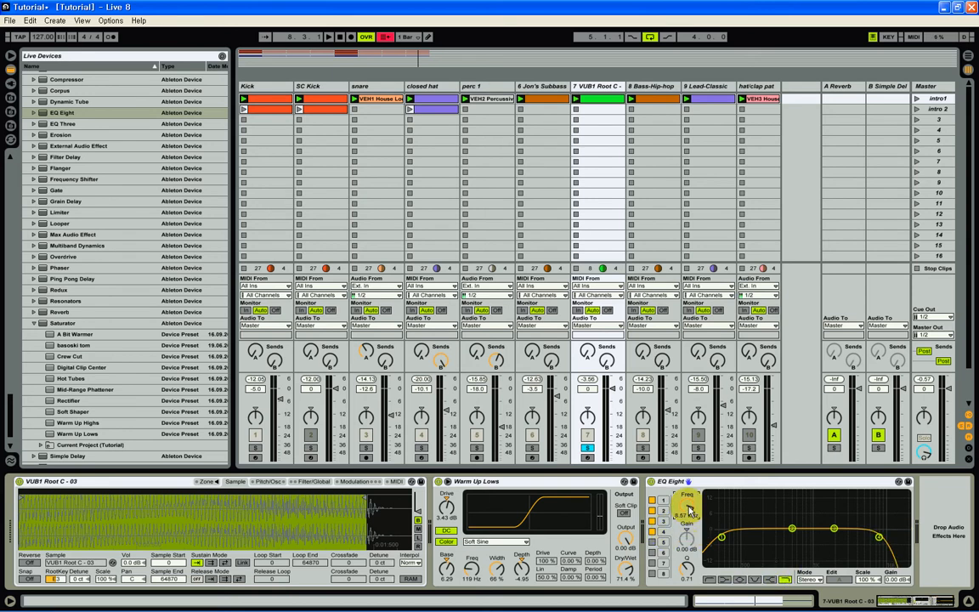
pyautogui.moveTo(691, 507); pyautogui.dragTo(618, 459)
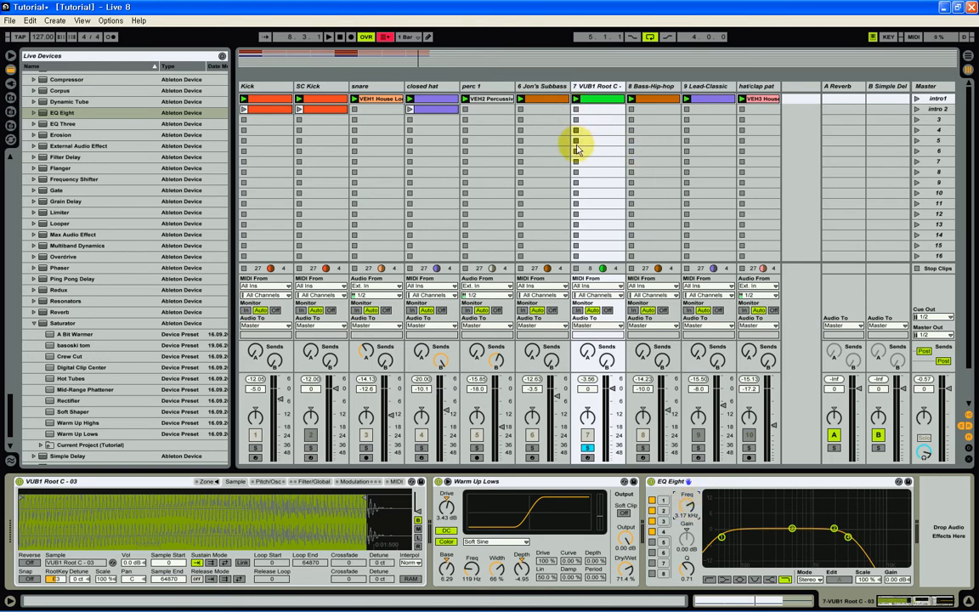
# Step: Lower the bass track's volume to about -11.3 dB and, with the clip playing, set band 4's frequency to 200 Hz
pyautogui.moveTo(614, 384); pyautogui.dragTo(612, 412)
pyautogui.click(577, 99)
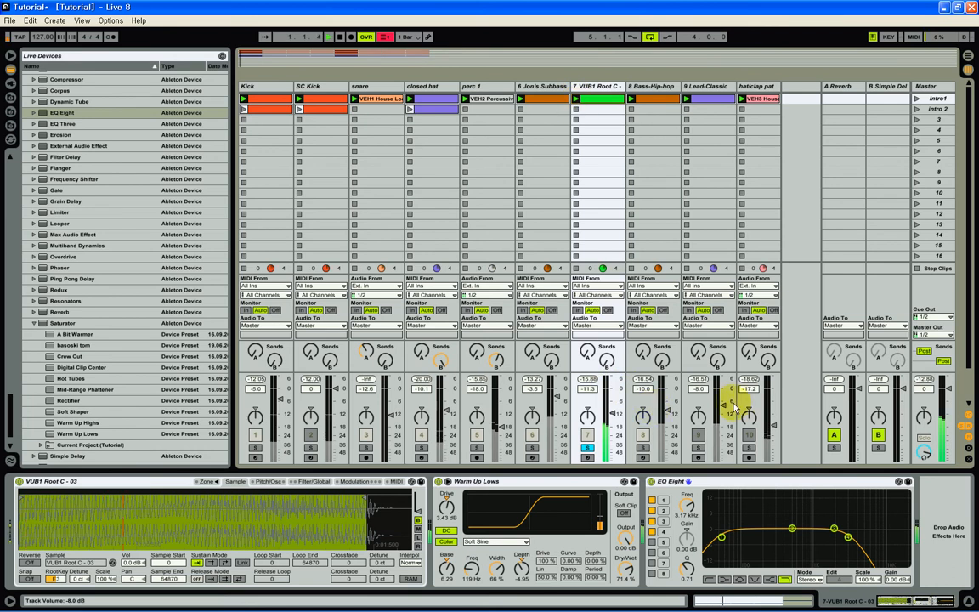
pyautogui.moveTo(693, 508); pyautogui.dragTo(691, 509)
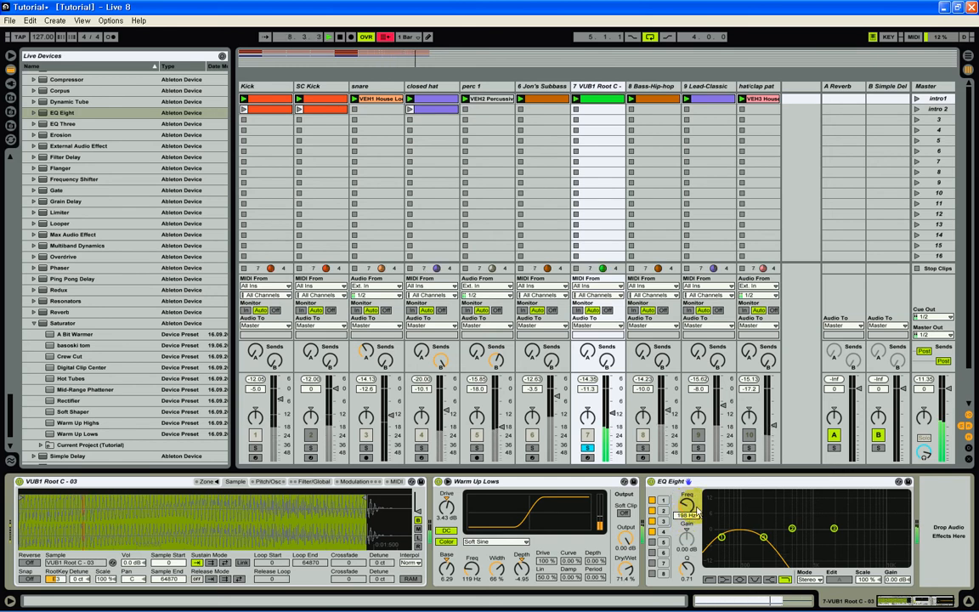
pyautogui.press('Return')
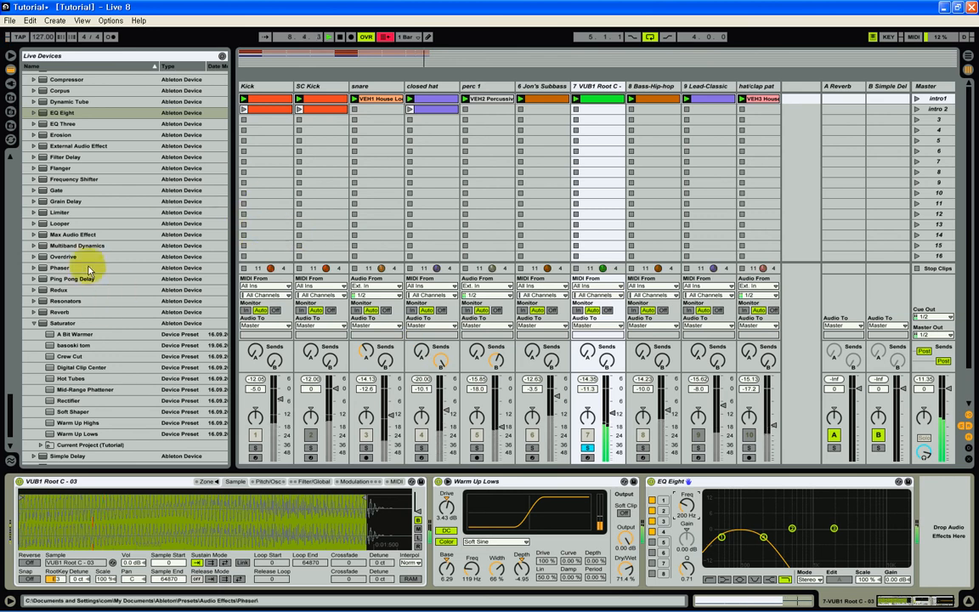
# Step: Add a Compressor after EQ Eight using the FF1 model and set its threshold to about -12.3 dB
pyautogui.scroll(3, 92, 273)
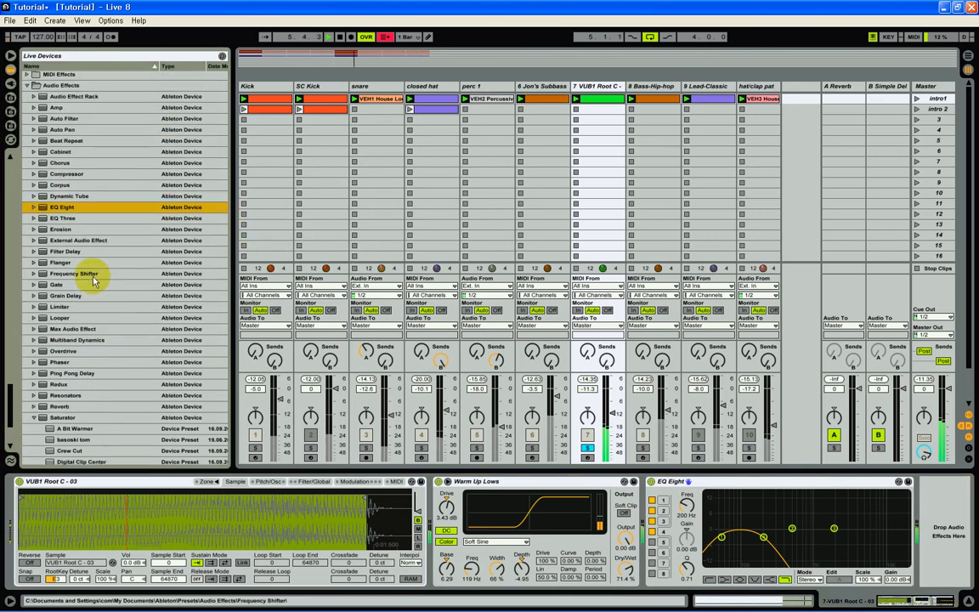
pyautogui.moveTo(51, 176); pyautogui.dragTo(935, 524)
pyautogui.click(862, 581)
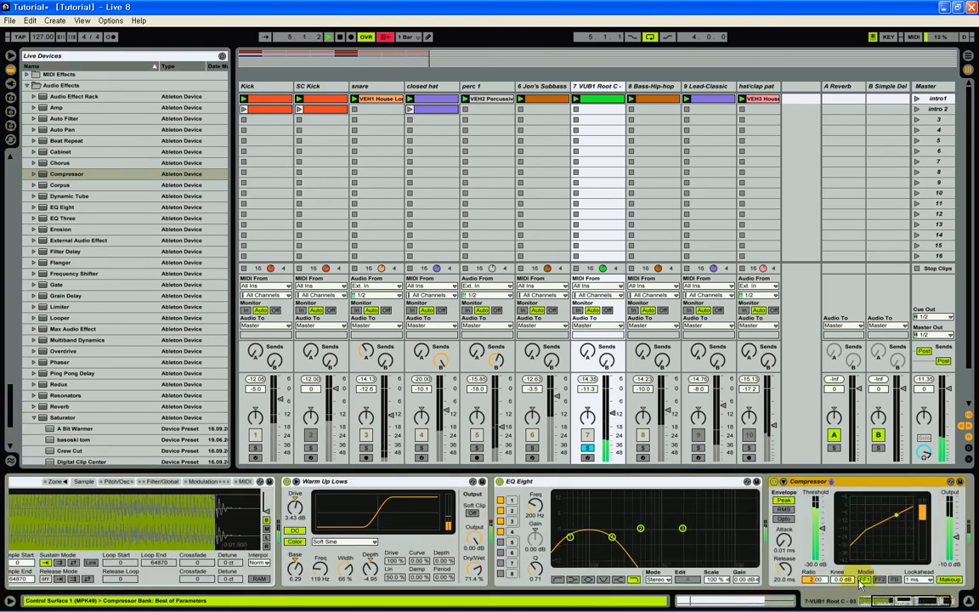
pyautogui.moveTo(817, 534); pyautogui.dragTo(818, 504)
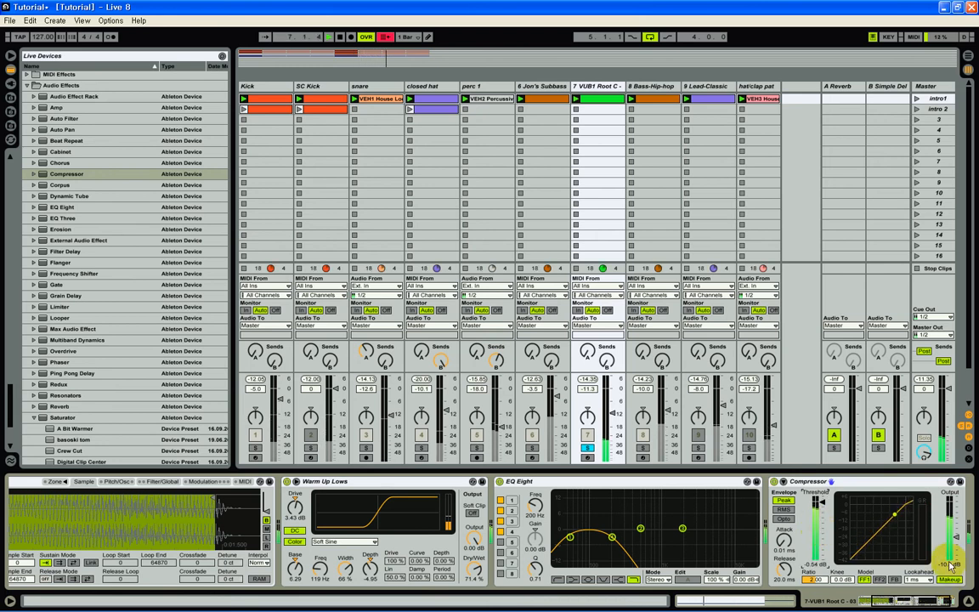
pyautogui.write('00')
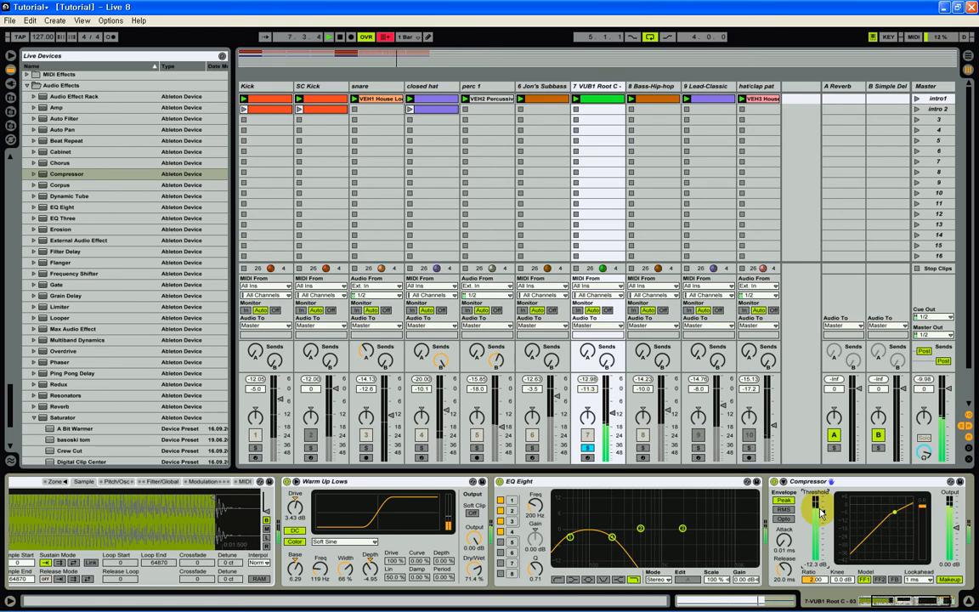
# Step: Set the Compressor's threshold to -20 dB
pyautogui.moveTo(821, 513); pyautogui.dragTo(820, 514)
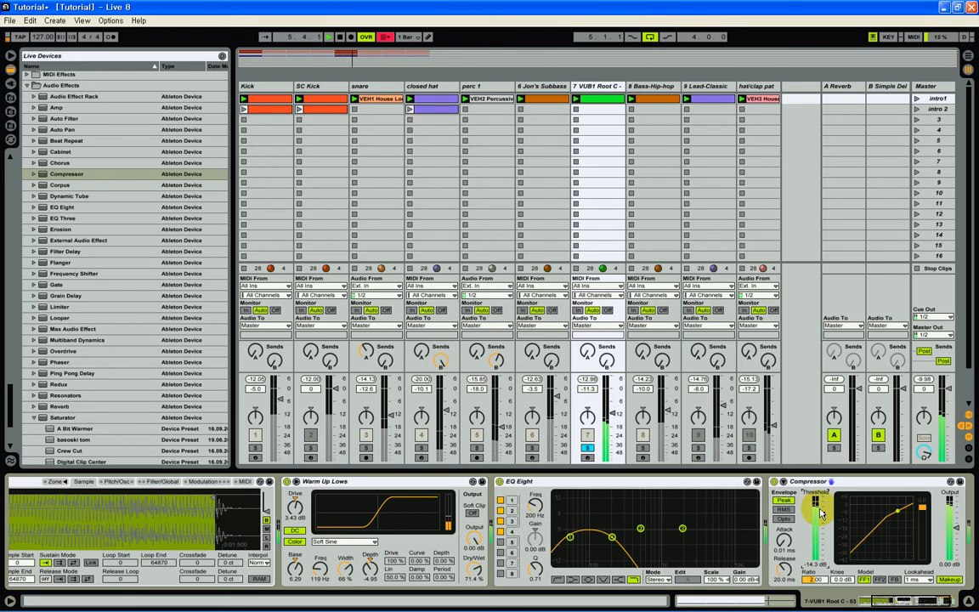
pyautogui.moveTo(820, 512); pyautogui.dragTo(820, 514)
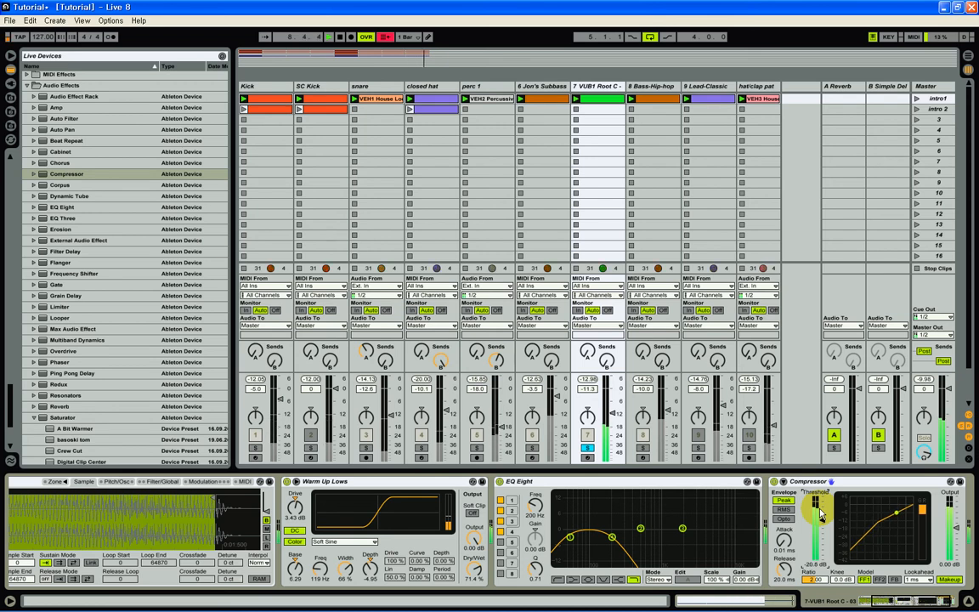
pyautogui.click(809, 575)
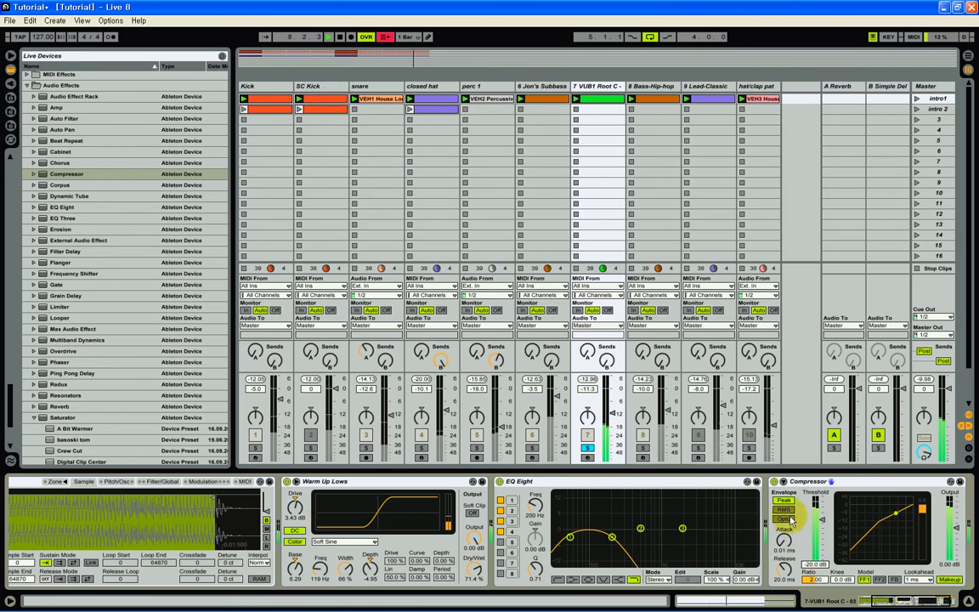
# Step: Enable the Compressor's sidechain with SC Kick as its audio source, using the Post FX signal
pyautogui.click(783, 482)
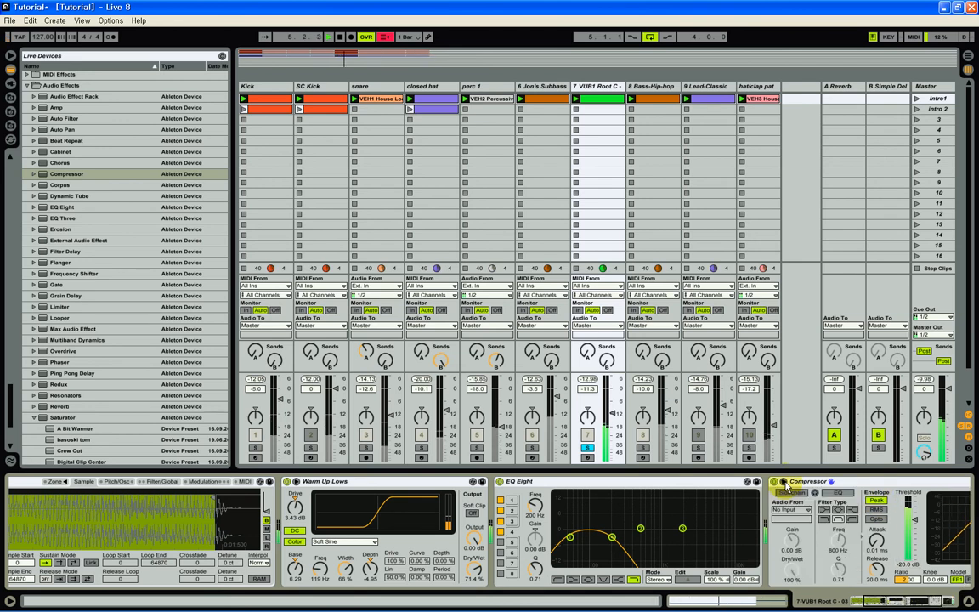
pyautogui.click(807, 511)
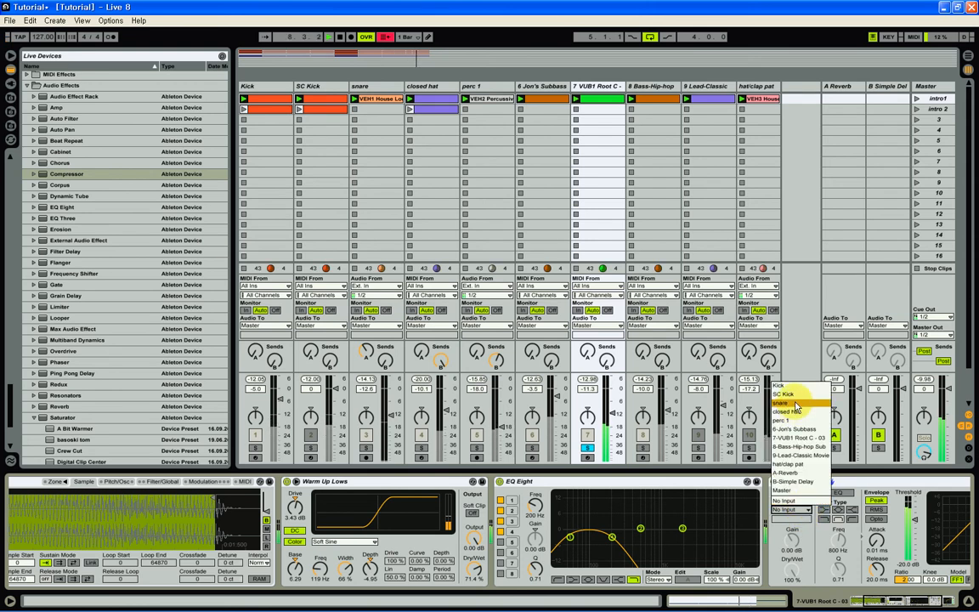
pyautogui.click(795, 395)
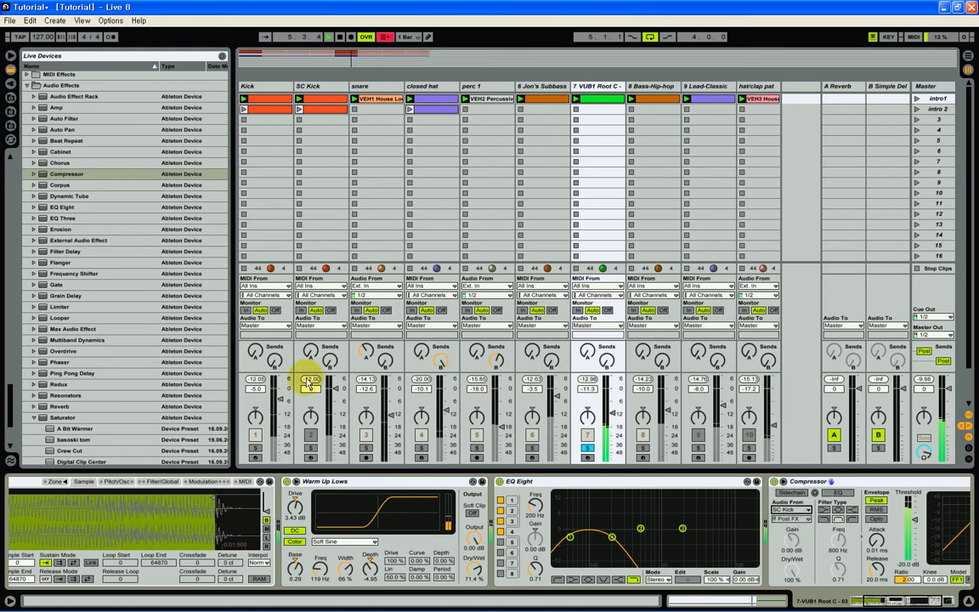
pyautogui.click(312, 439)
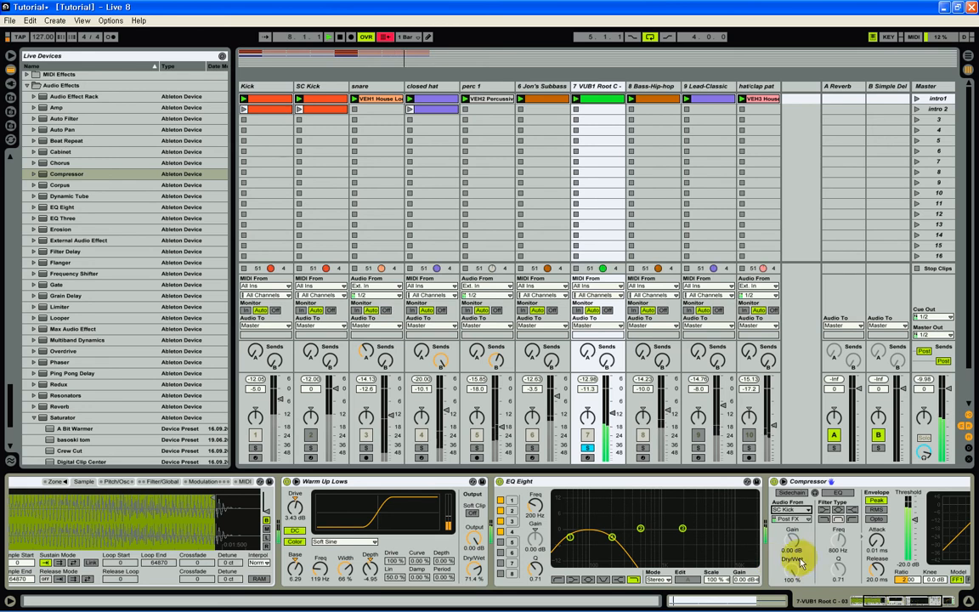
pyautogui.click(792, 493)
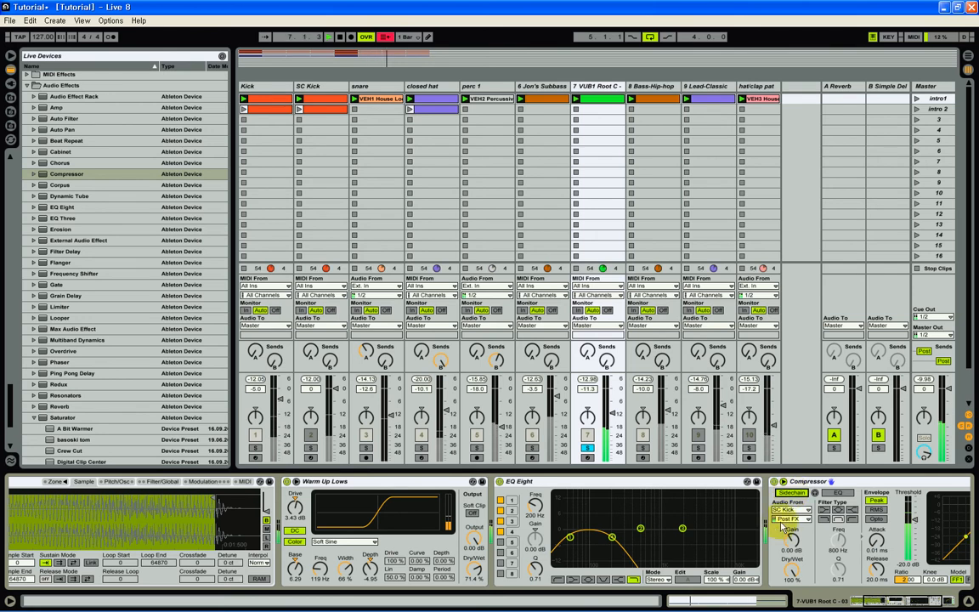
pyautogui.moveTo(892, 598); pyautogui.dragTo(912, 603)
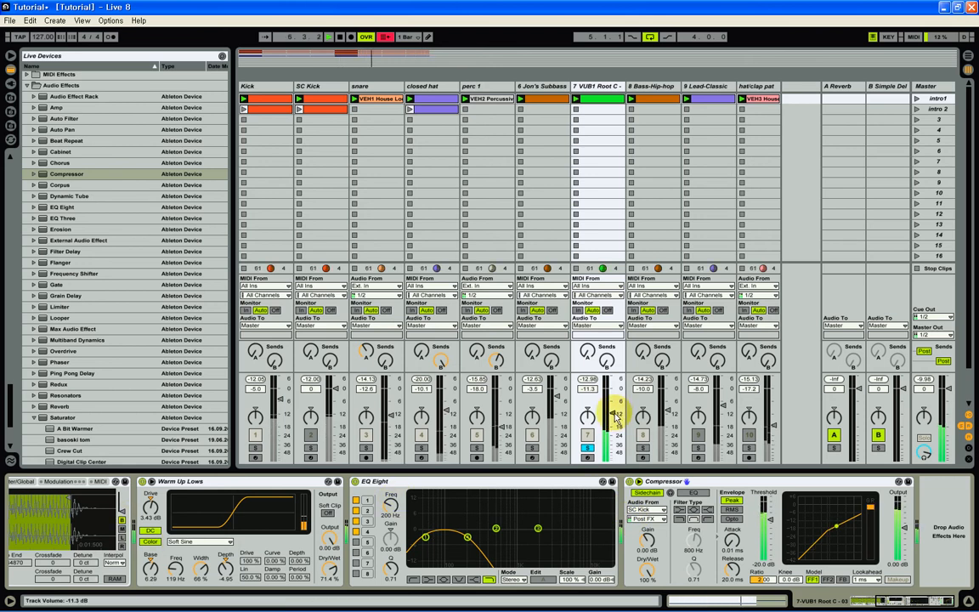
# Step: Raise the VUB1 Root C bass track's volume to -6 dB and take the track out of solo
pyautogui.moveTo(612, 414); pyautogui.dragTo(612, 417)
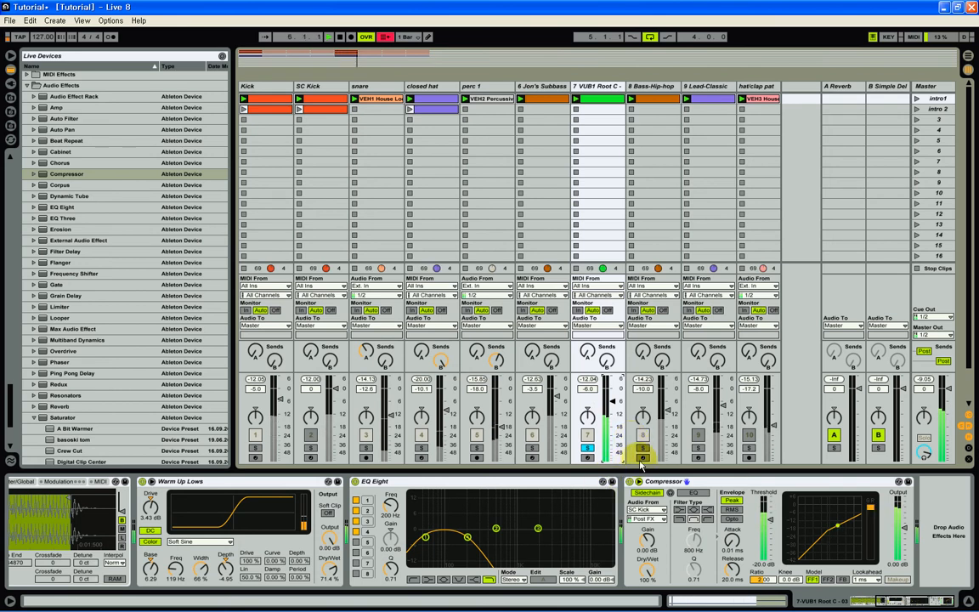
pyautogui.click(643, 438)
pyautogui.click(644, 437)
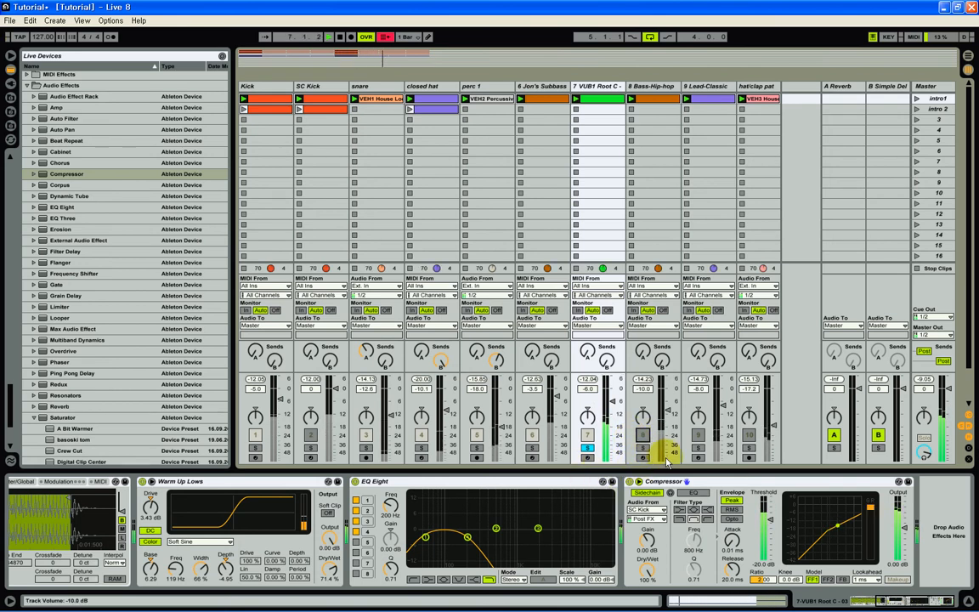
pyautogui.click(588, 448)
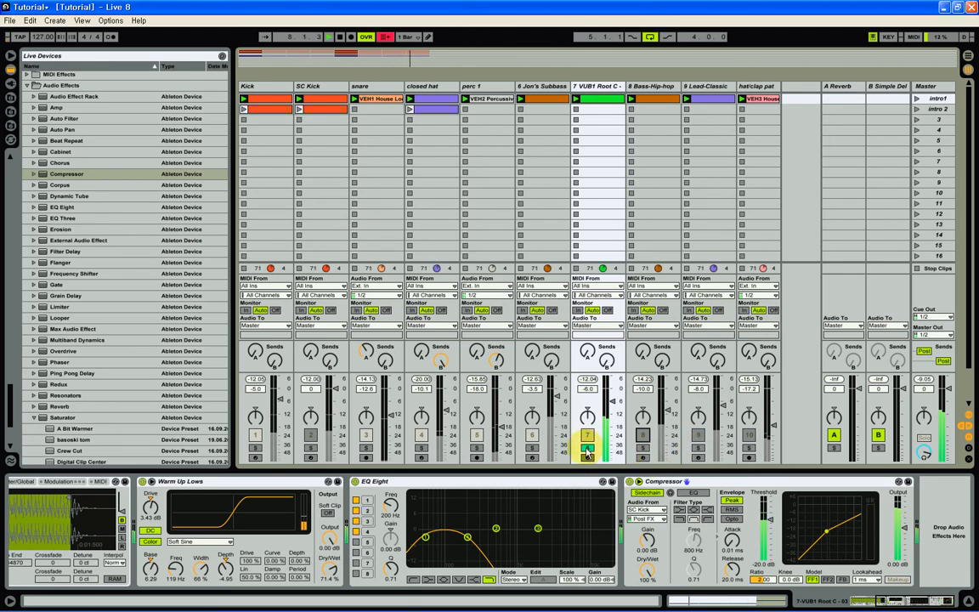
pyautogui.click(587, 448)
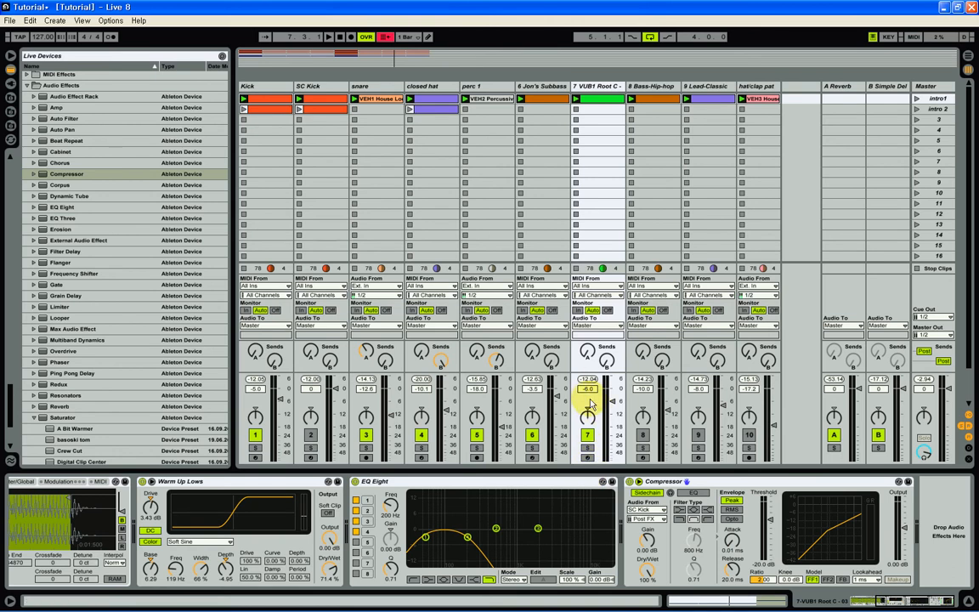
# Step: Delete the VUB1 Root C track and view the device chains of the Jon's Subbass and Bass-Hip-hop tracks
pyautogui.click(595, 90)
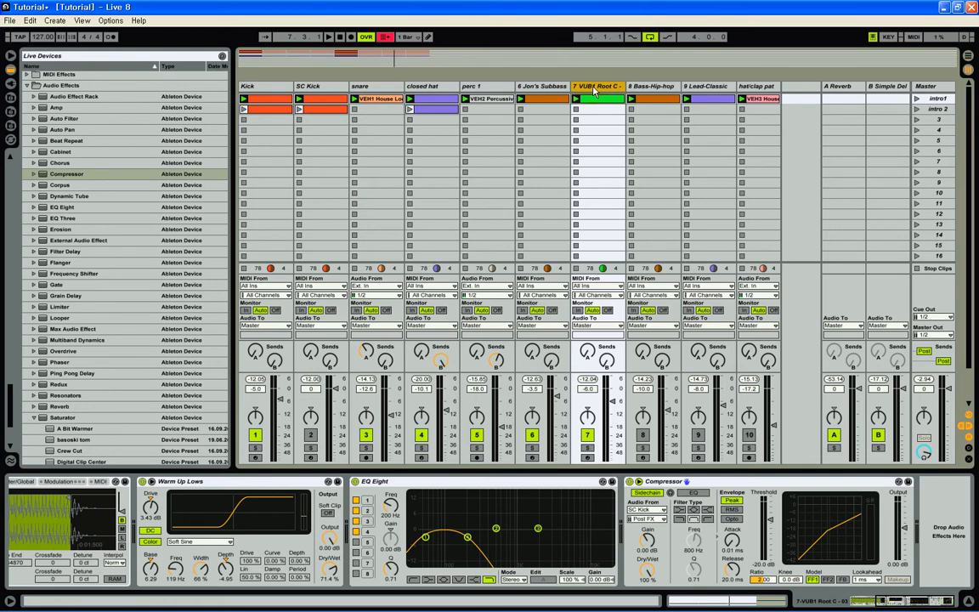
pyautogui.press('Delete')
pyautogui.click(533, 76)
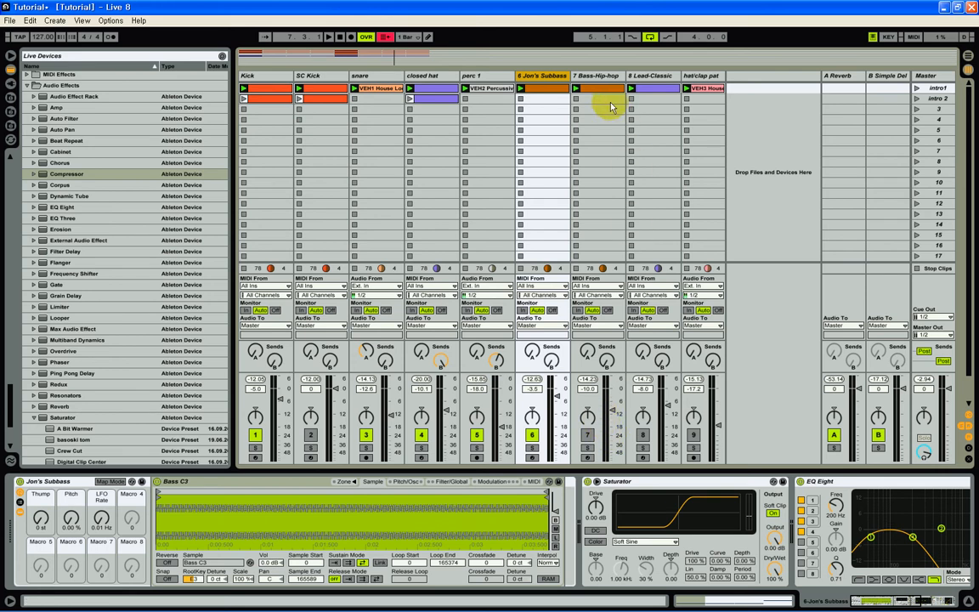
pyautogui.click(599, 77)
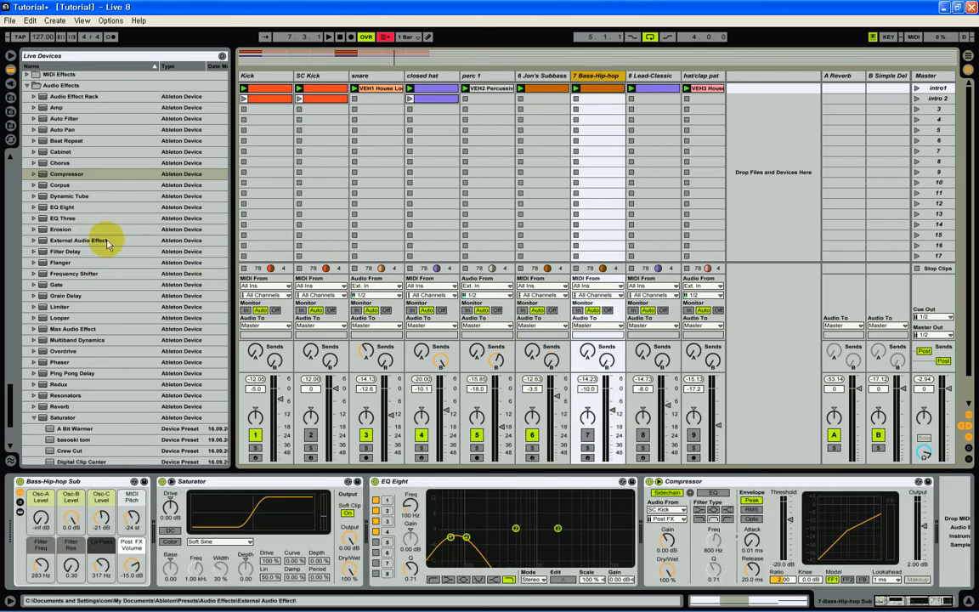
# Step: Find the Bass-Hip-hop Sub preset in the Synth Bass folder of the Instrument Rack presets
pyautogui.scroll(-1, 60, 214)
pyautogui.scroll(10, 62, 214)
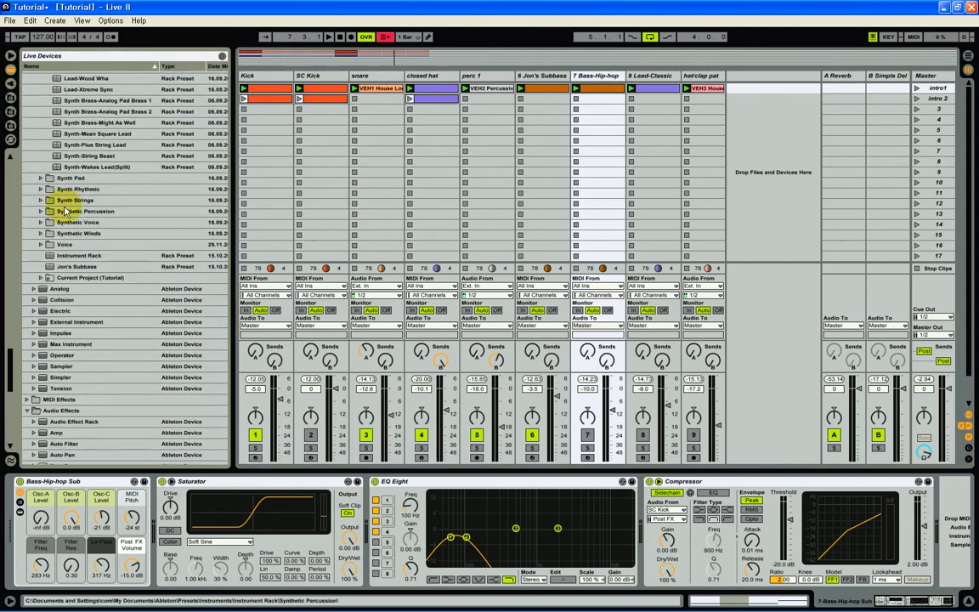
pyautogui.scroll(7, 72, 229)
pyautogui.scroll(20, 83, 248)
pyautogui.scroll(4, 82, 248)
pyautogui.moveTo(8, 264); pyautogui.dragTo(9, 251)
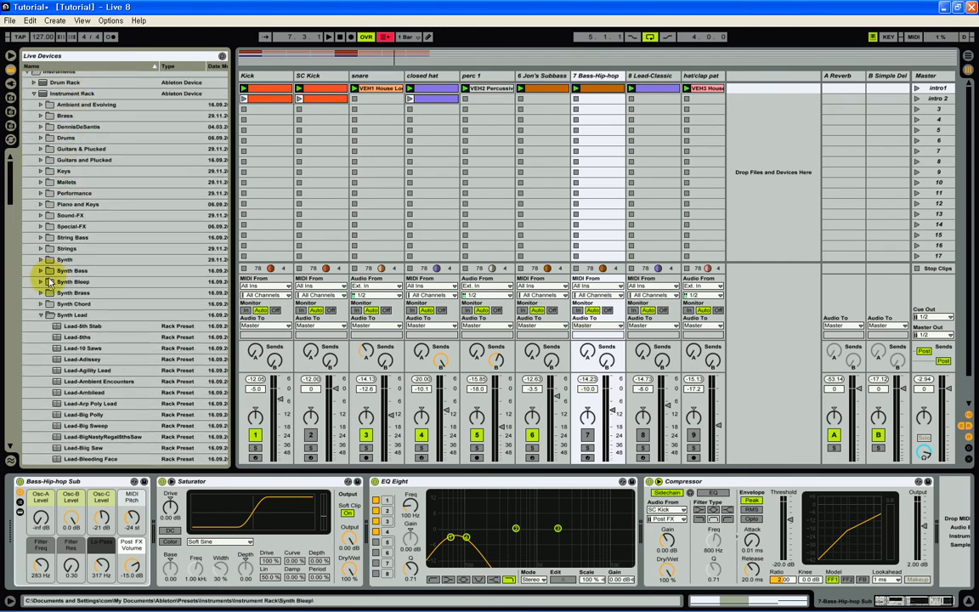
pyautogui.scroll(-8, 136, 260)
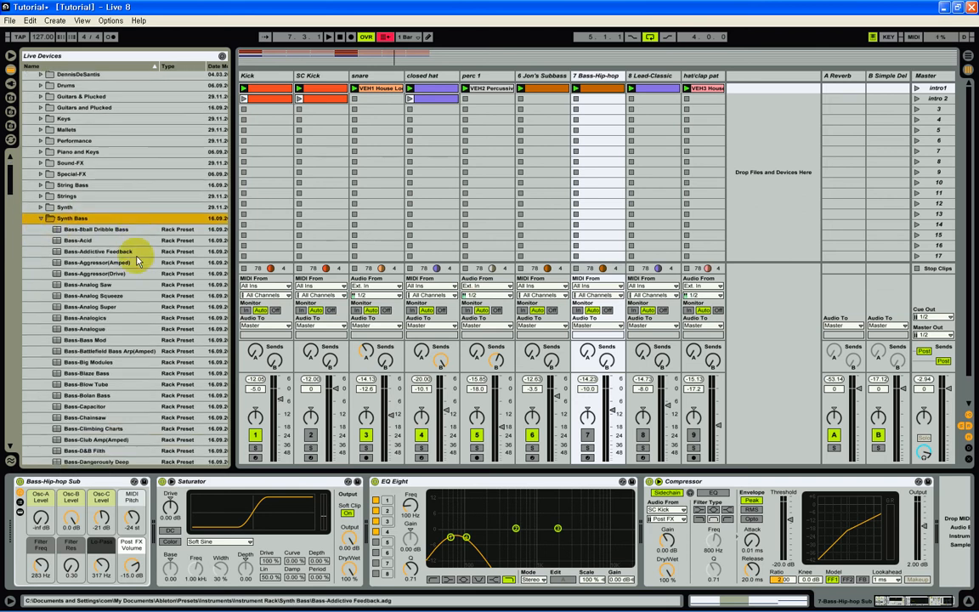
pyautogui.scroll(-6, 136, 261)
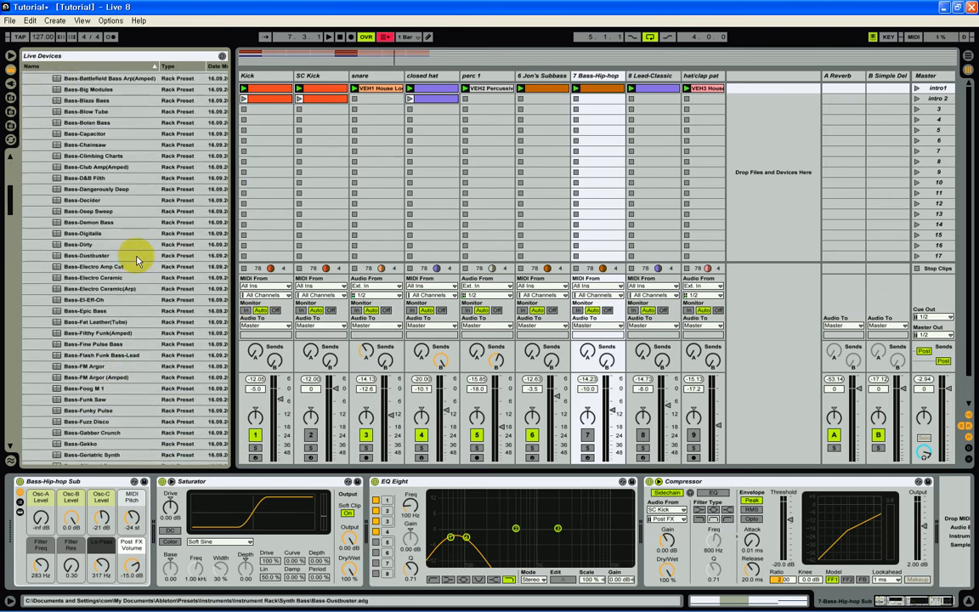
pyautogui.scroll(-5, 136, 261)
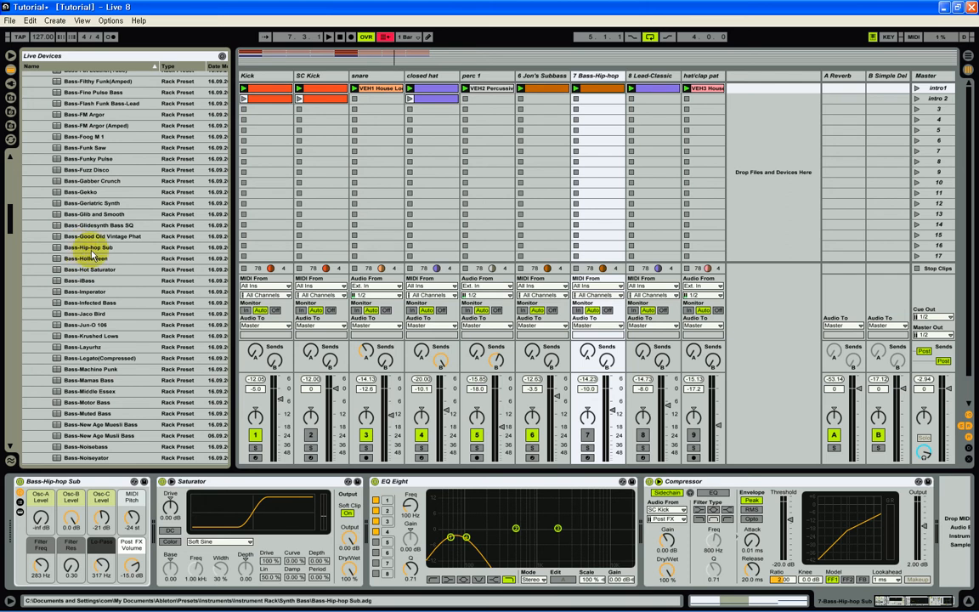
# Step: Insert a new MIDI track and move it between the Bass-Hip-hop and Lead-Classic tracks
pyautogui.click(637, 80)
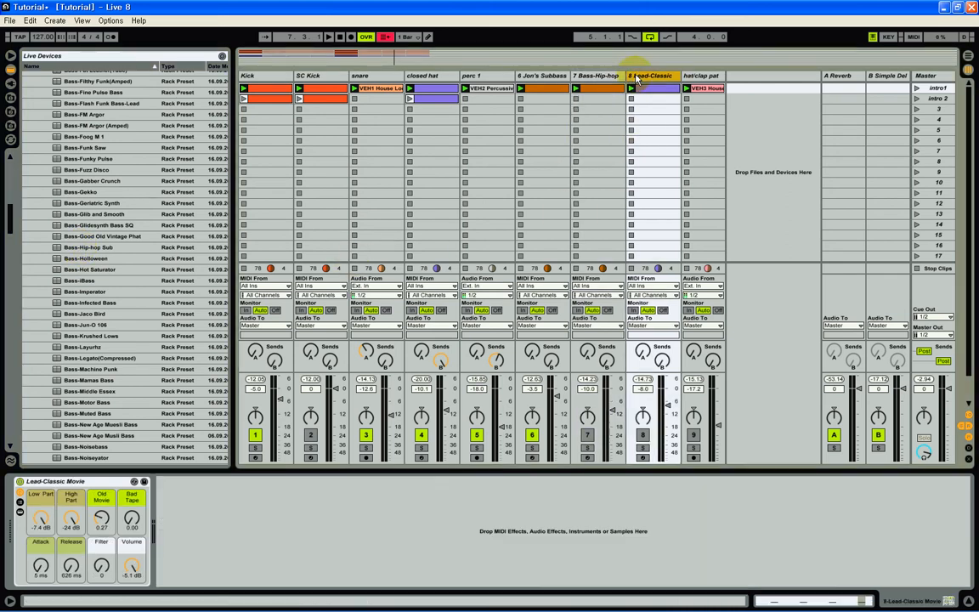
pyautogui.rightClick(637, 78)
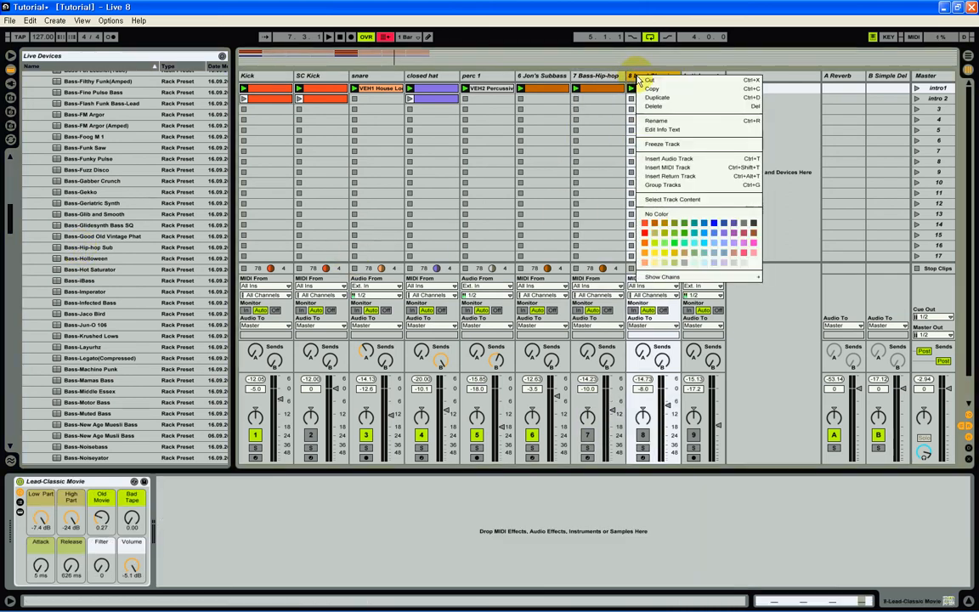
pyautogui.click(658, 168)
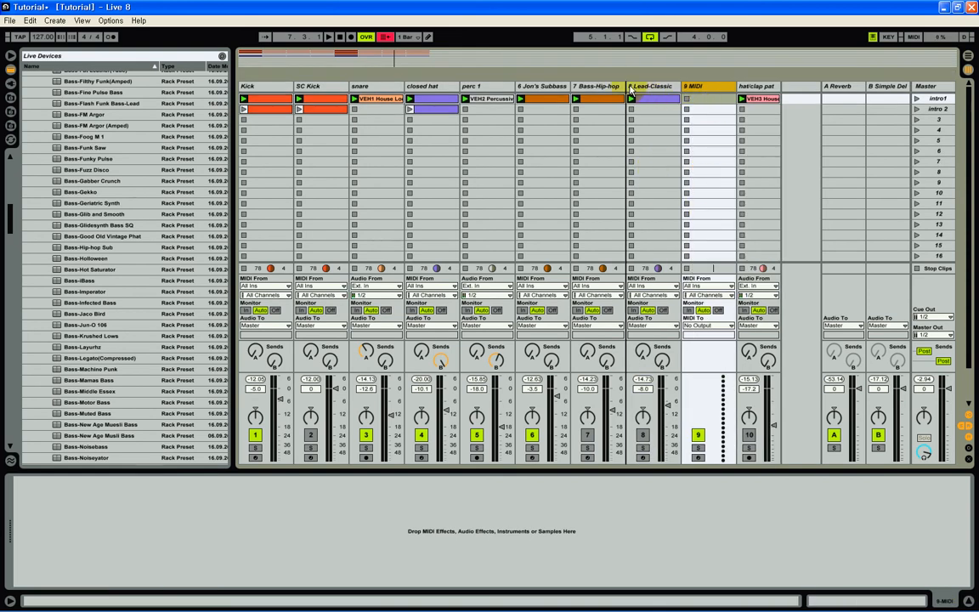
pyautogui.moveTo(631, 92); pyautogui.dragTo(629, 92)
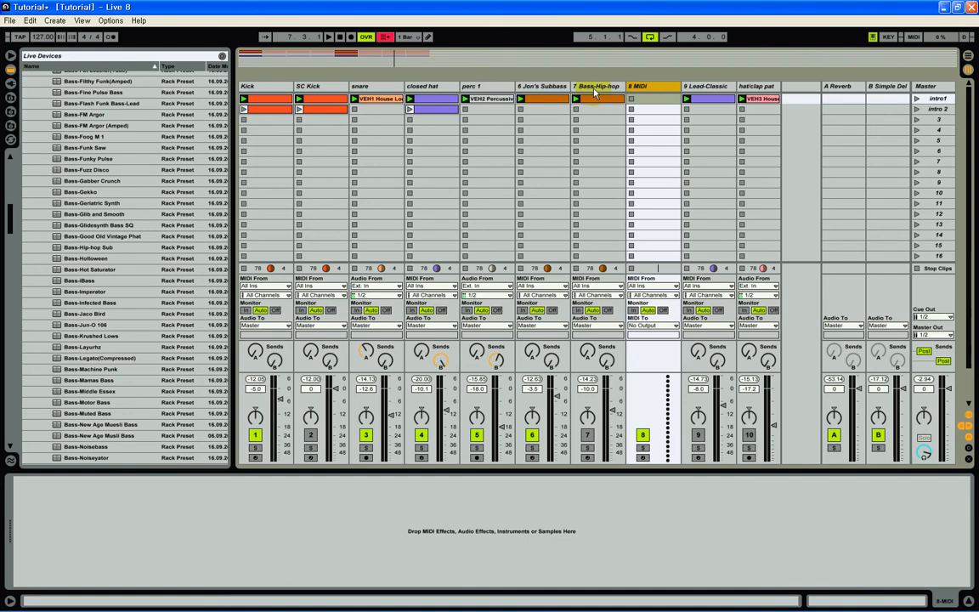
# Step: Solo the existing Bass-Hip-hop track, play its clip to audition the sound, and stop that clip
pyautogui.click(595, 94)
pyautogui.click(586, 447)
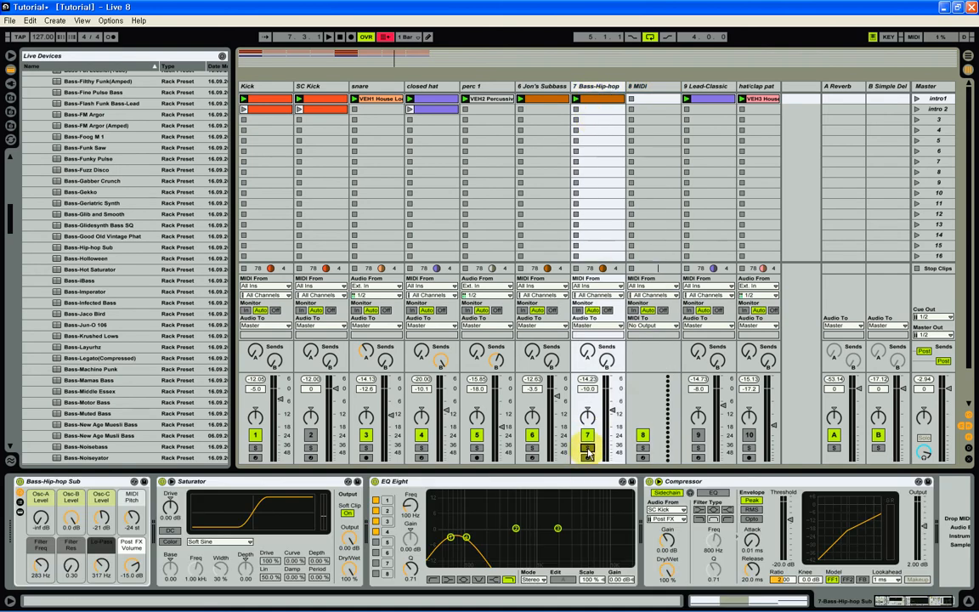
pyautogui.click(577, 99)
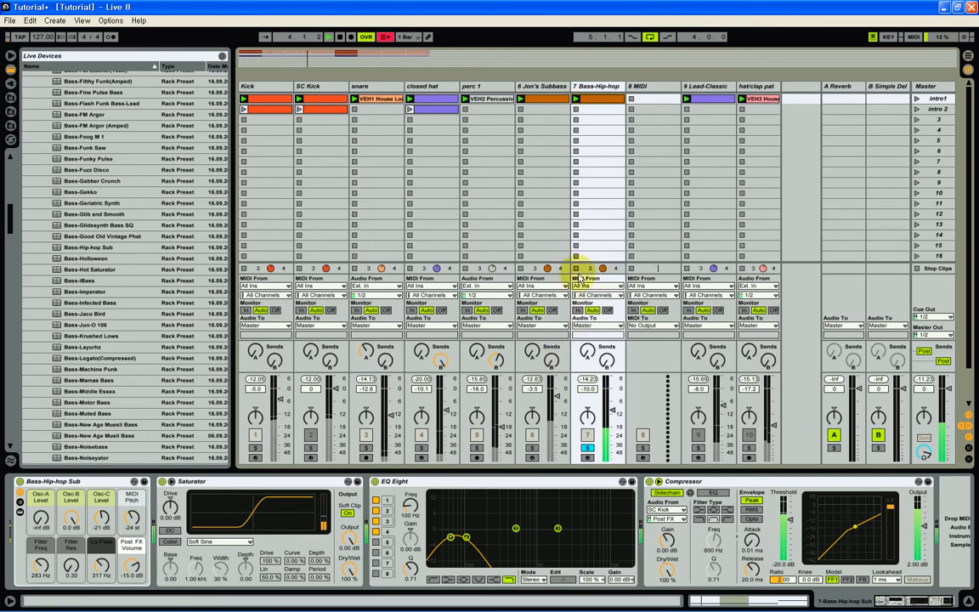
pyautogui.click(576, 268)
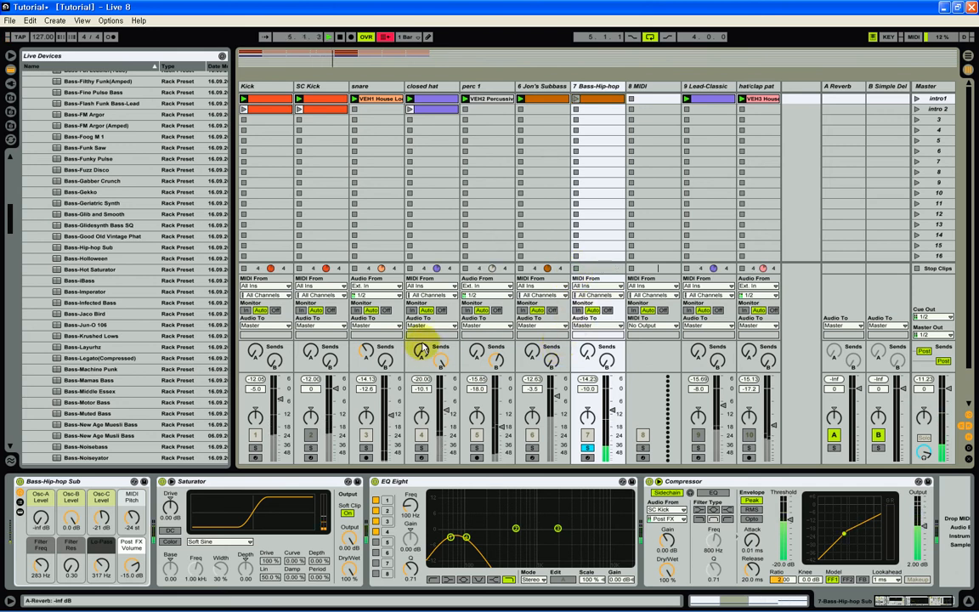
# Step: Load the Bass-Hip-hop Sub preset onto the new MIDI track
pyautogui.click(75, 247)
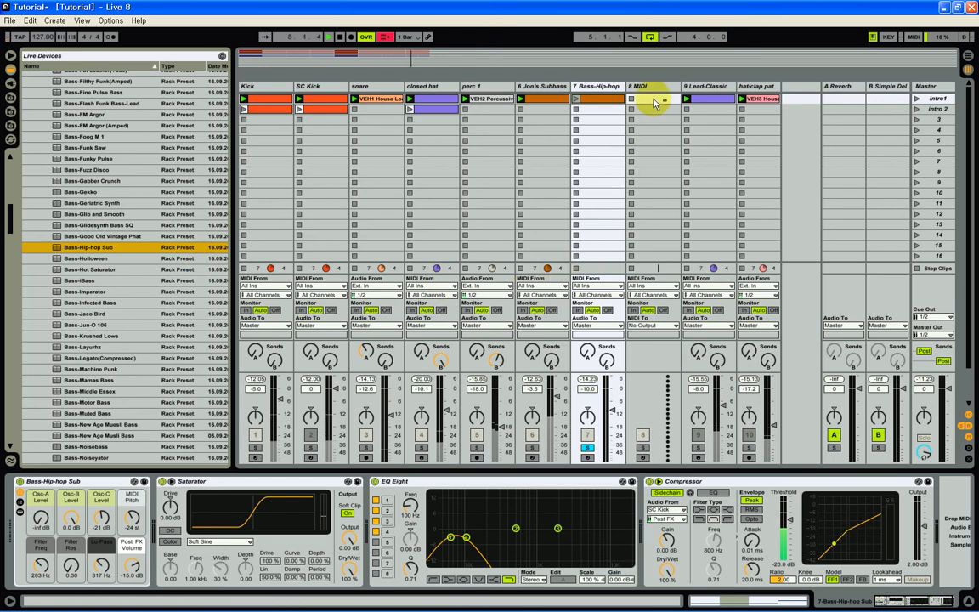
pyautogui.moveTo(654, 103); pyautogui.dragTo(654, 103)
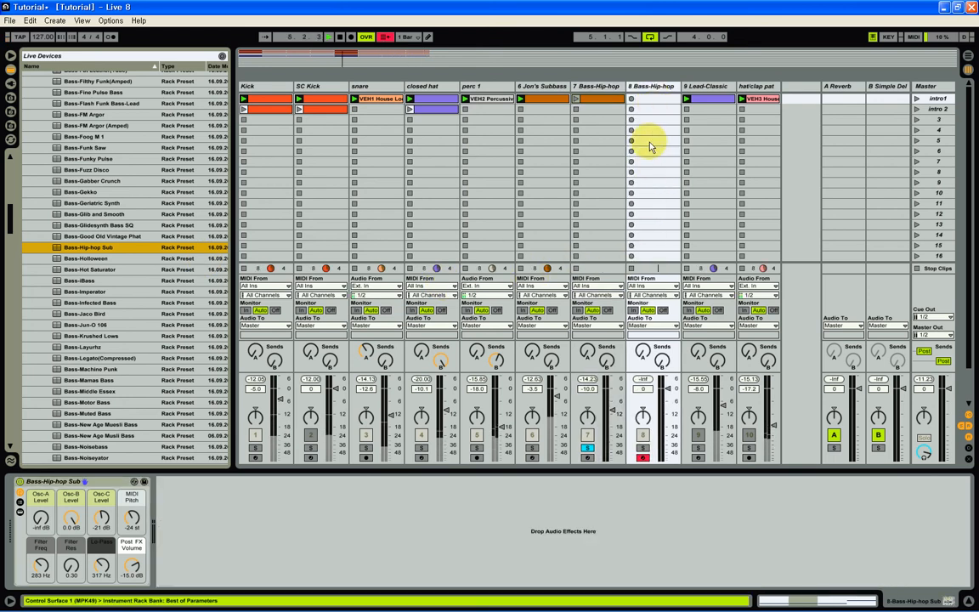
# Step: Copy the Jon's Subbass MIDI clip into the intro1 slot of the new Bass-Hip-hop track
pyautogui.click(540, 100)
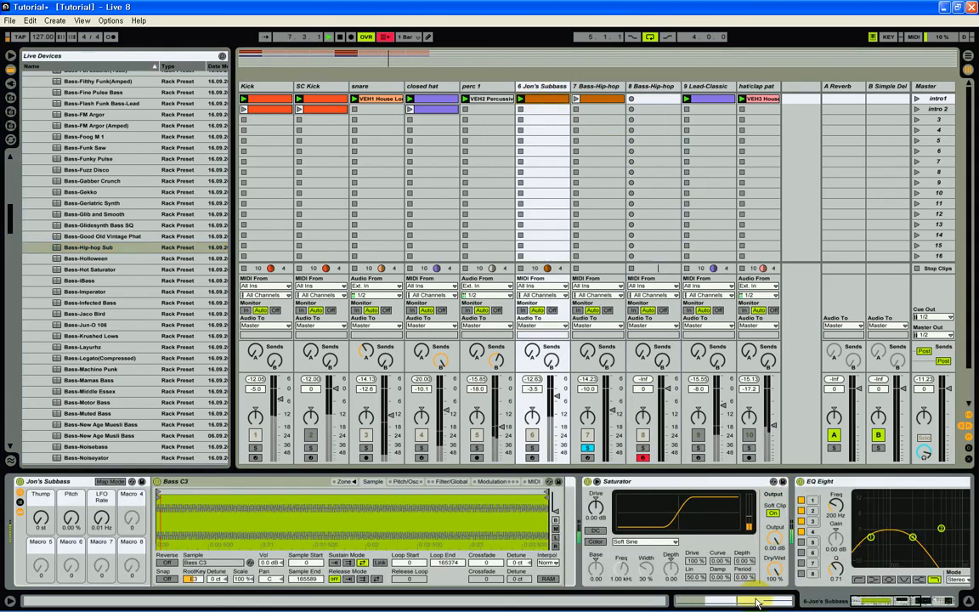
pyautogui.click(754, 600)
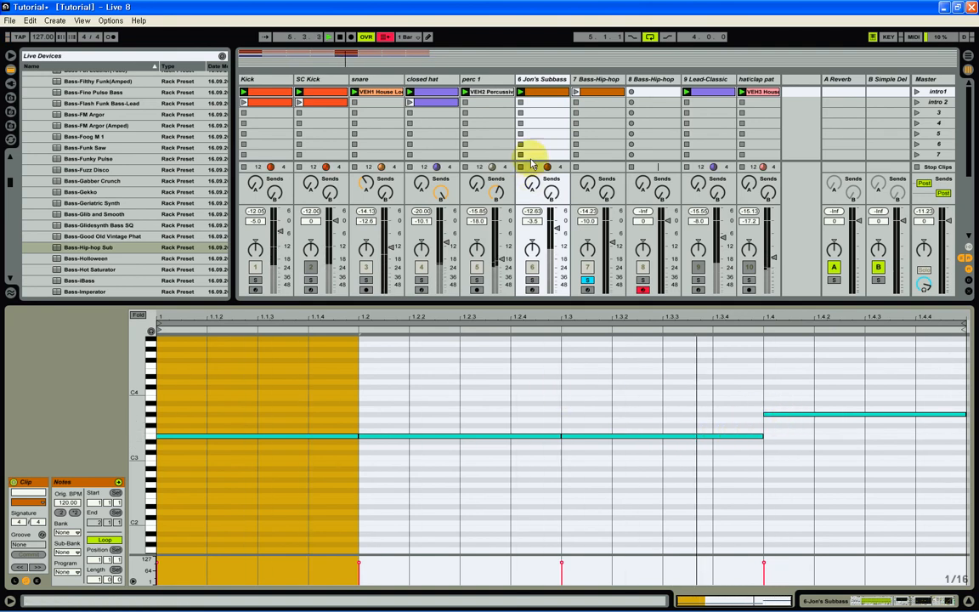
pyautogui.rightClick(537, 92)
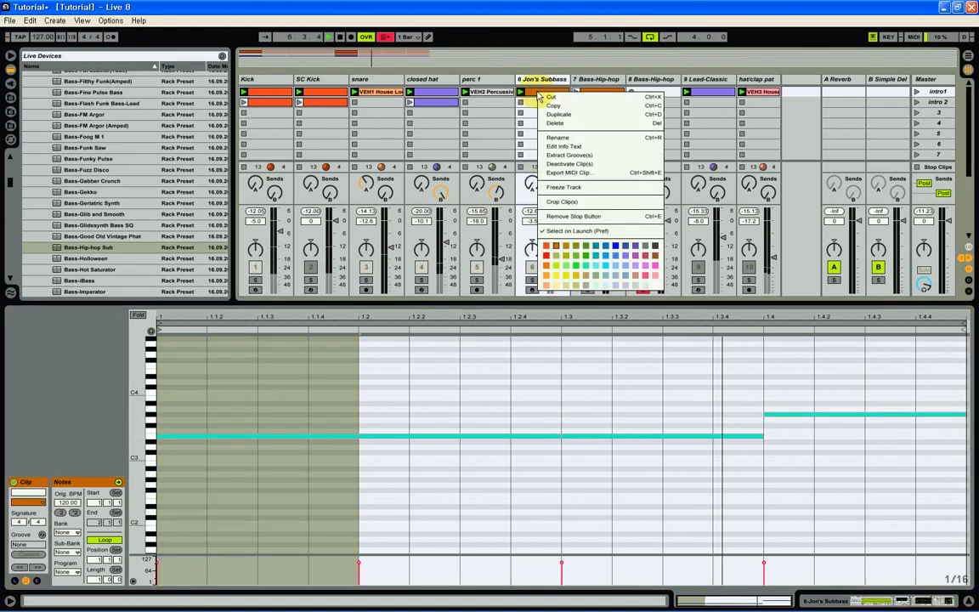
pyautogui.click(544, 107)
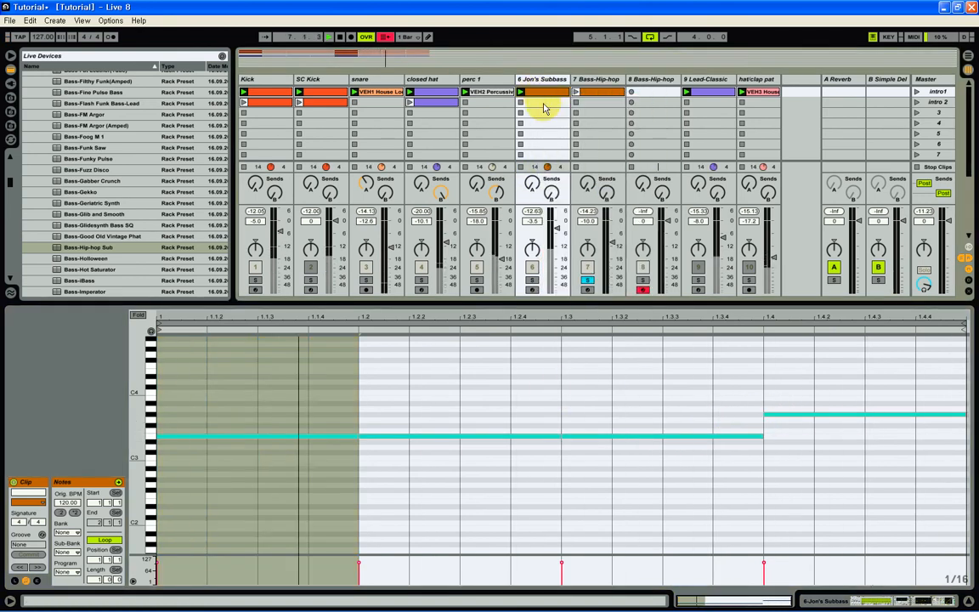
pyautogui.rightClick(642, 94)
pyautogui.click(656, 94)
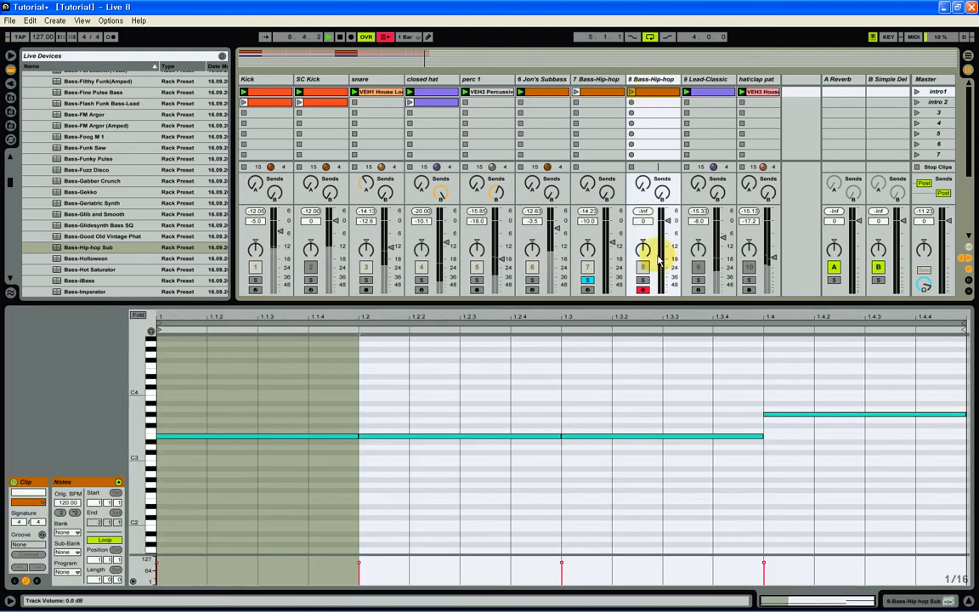
# Step: Disarm the new Bass-Hip-hop track, solo it in place of the original Bass-Hip-hop track, and audition its intro1 clip
pyautogui.click(644, 290)
pyautogui.click(586, 279)
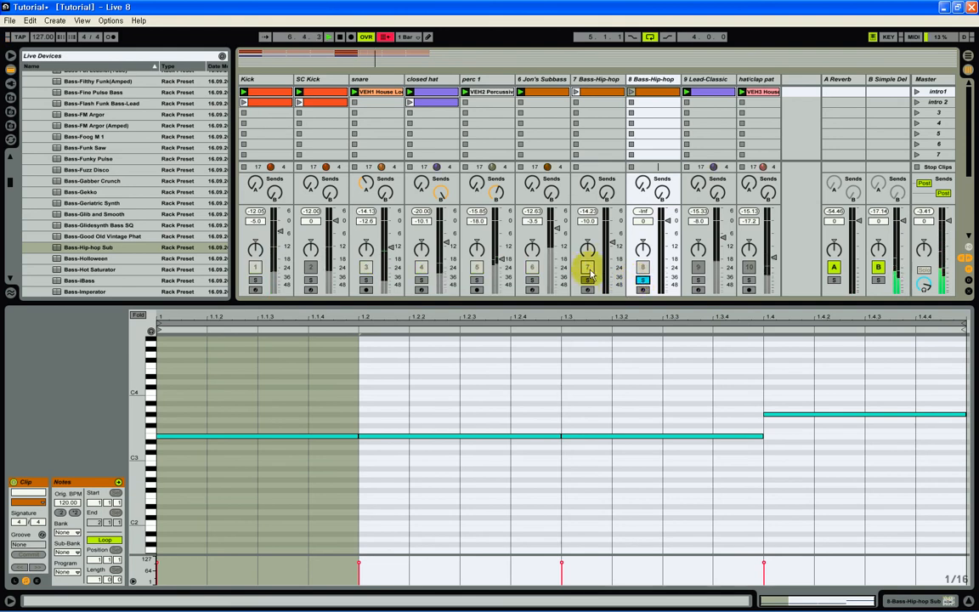
pyautogui.click(643, 280)
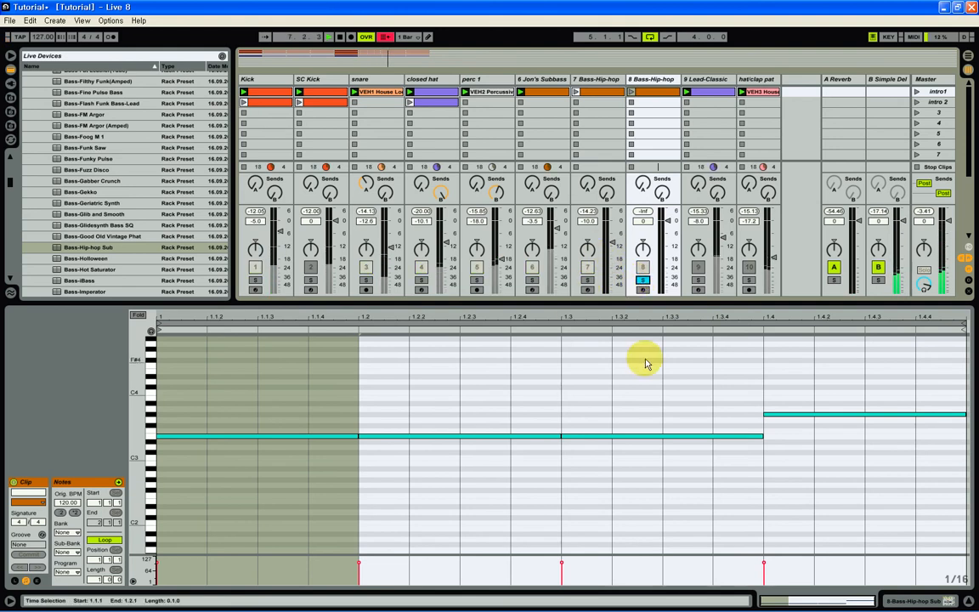
pyautogui.click(632, 93)
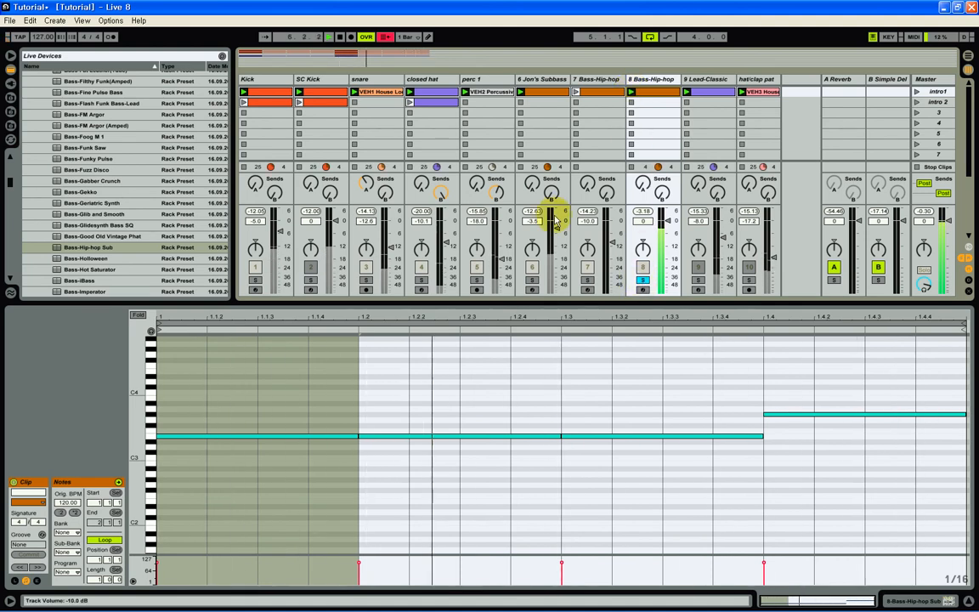
# Step: Add a Saturator with the Soft Sine curve and Soft Clip on to the new Bass-Hip-hop track, and audition the sound
pyautogui.click(651, 80)
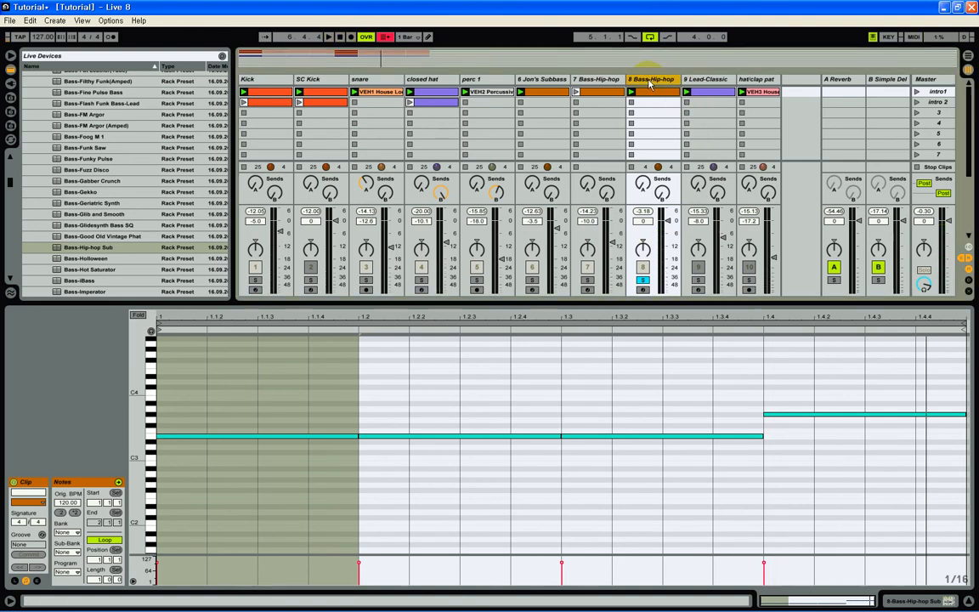
pyautogui.click(908, 600)
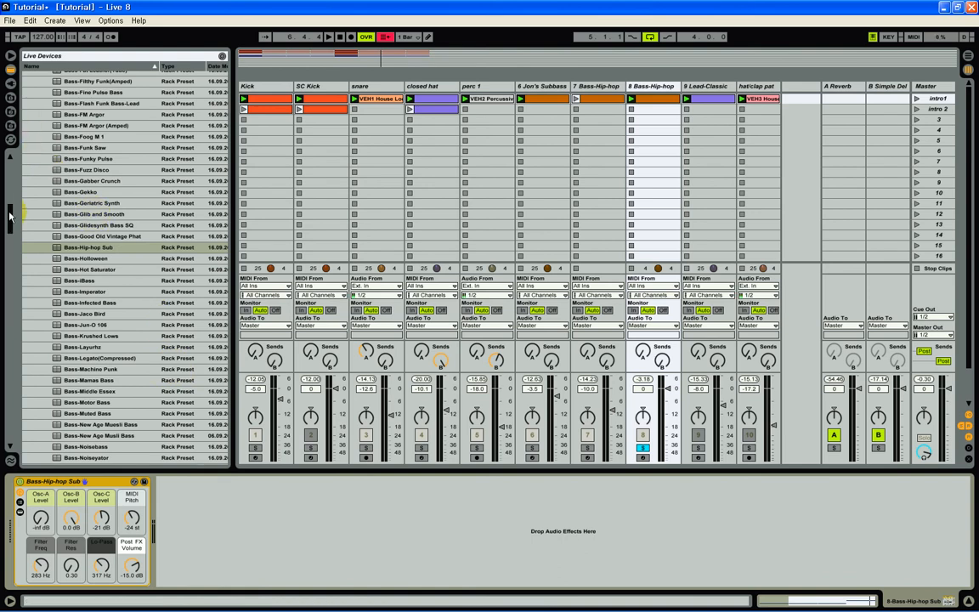
pyautogui.moveTo(10, 215); pyautogui.dragTo(12, 429)
pyautogui.moveTo(61, 282); pyautogui.dragTo(248, 530)
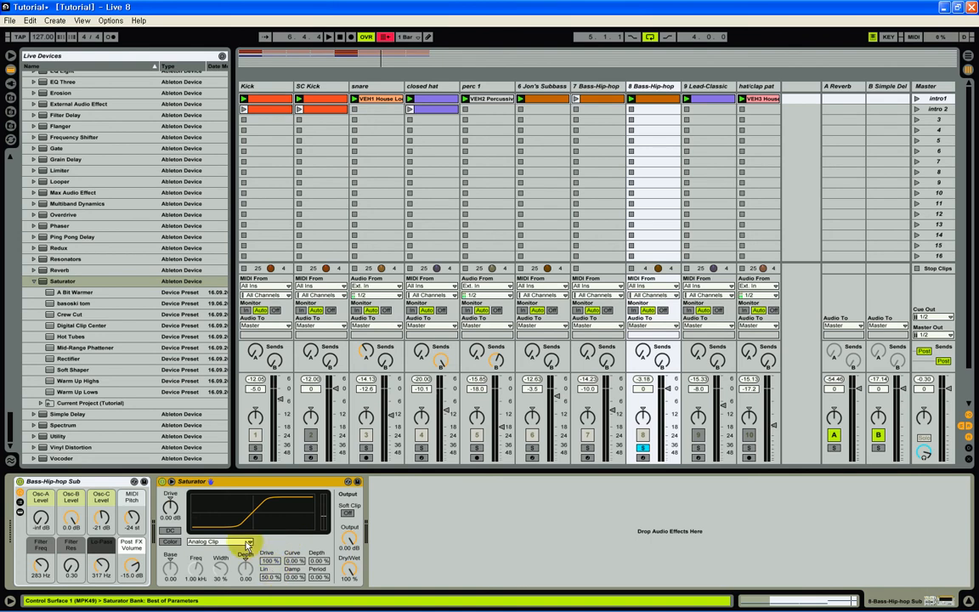
pyautogui.click(246, 544)
pyautogui.click(225, 554)
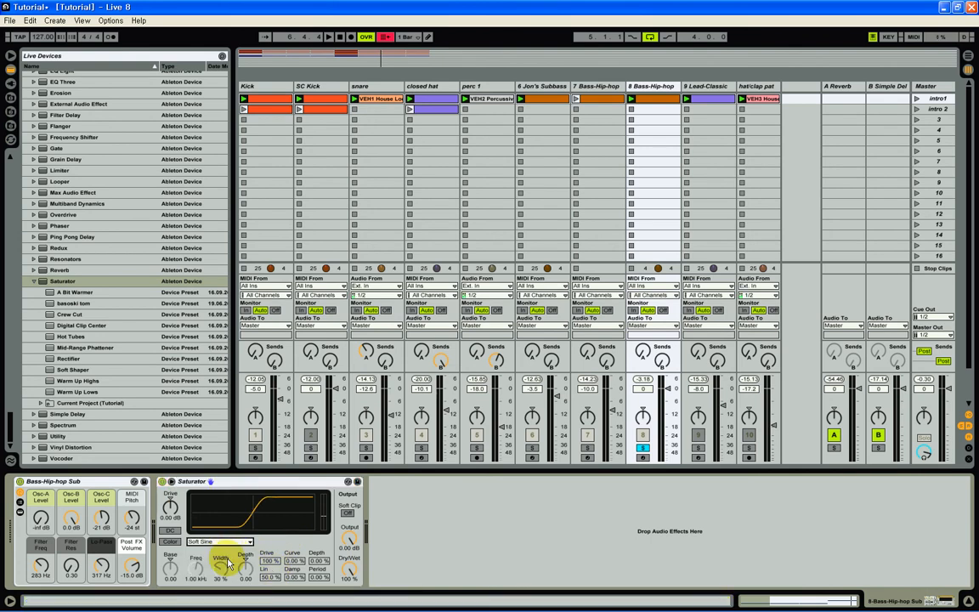
pyautogui.click(347, 513)
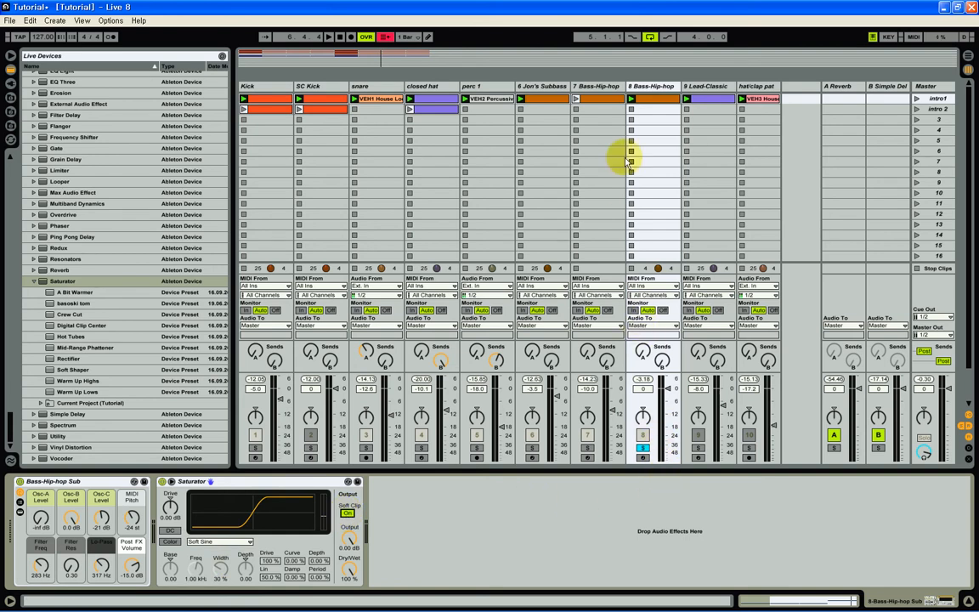
pyautogui.click(631, 101)
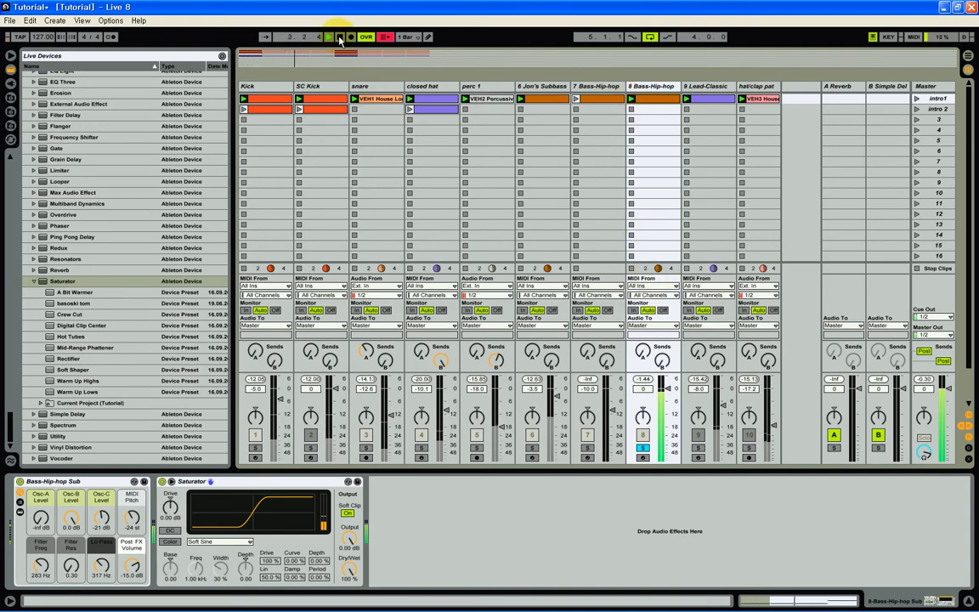
pyautogui.click(341, 39)
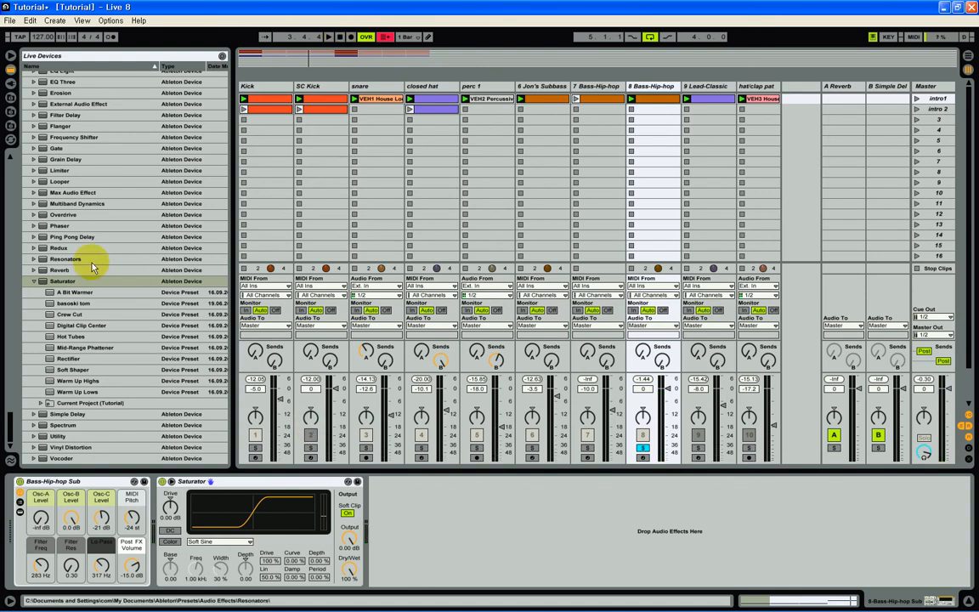
# Step: Copy the EQ Eight and Compressor from Jon's Subbass after the new Bass-Hip-hop track's Saturator, setting EQ band 1 to 60 Hz
pyautogui.scroll(3, 83, 228)
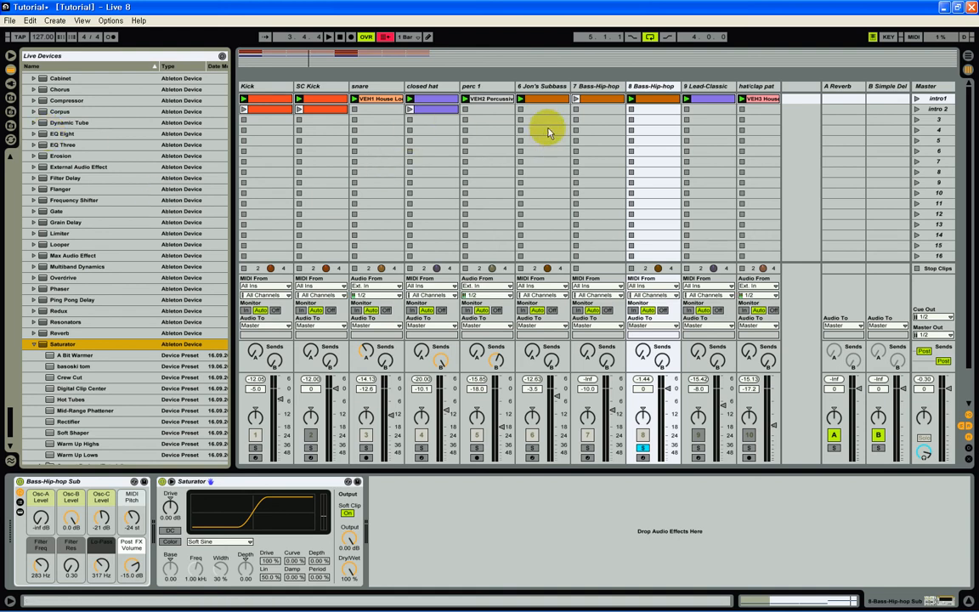
pyautogui.click(539, 90)
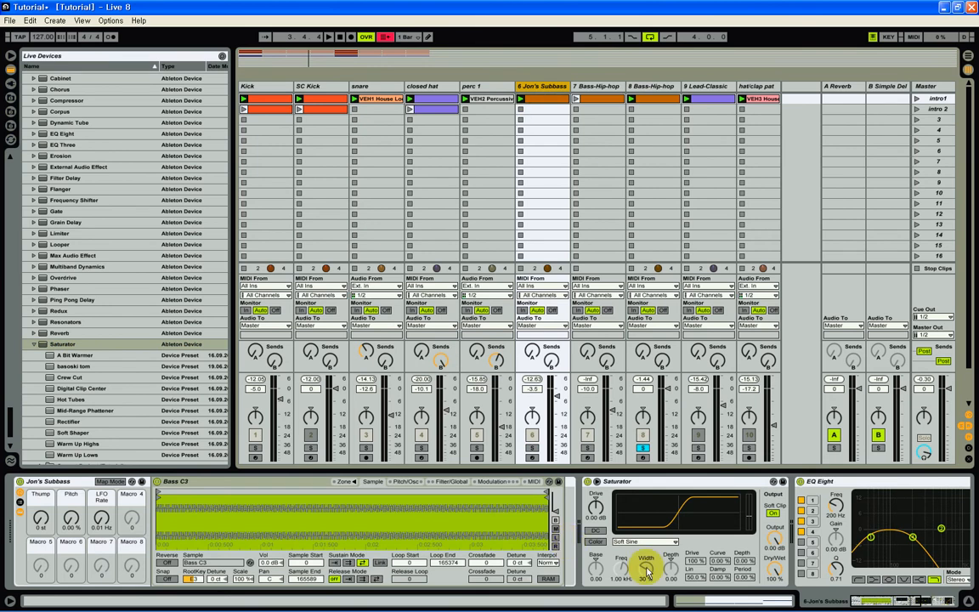
pyautogui.click(861, 602)
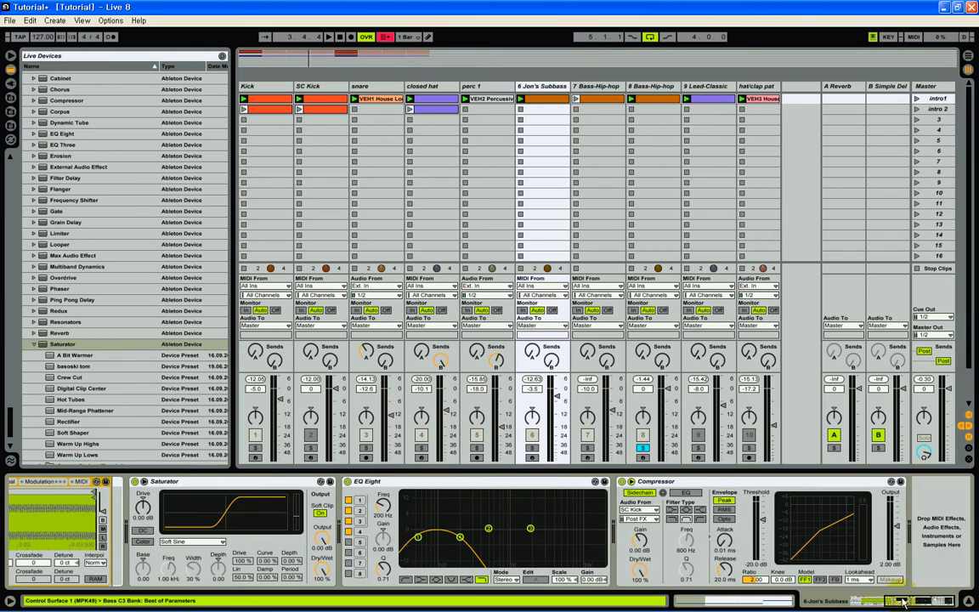
pyautogui.click(488, 484)
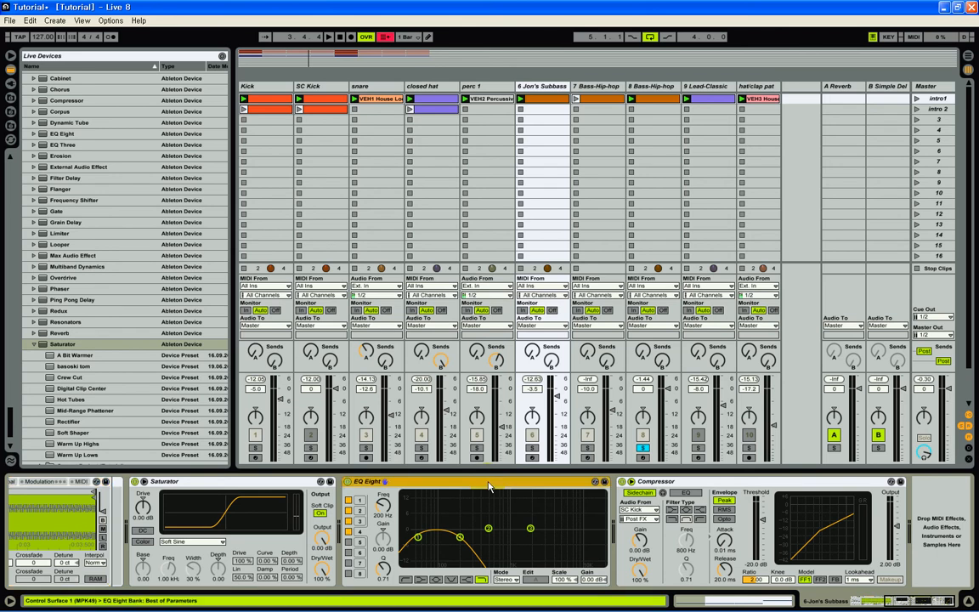
pyautogui.rightClick(689, 483)
pyautogui.click(701, 495)
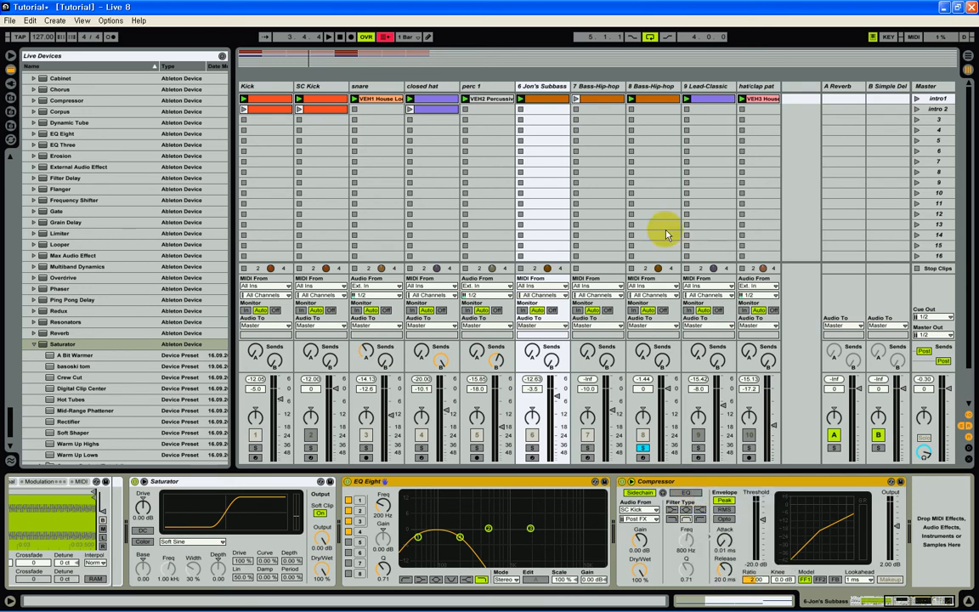
pyautogui.click(666, 107)
pyautogui.rightClick(408, 494)
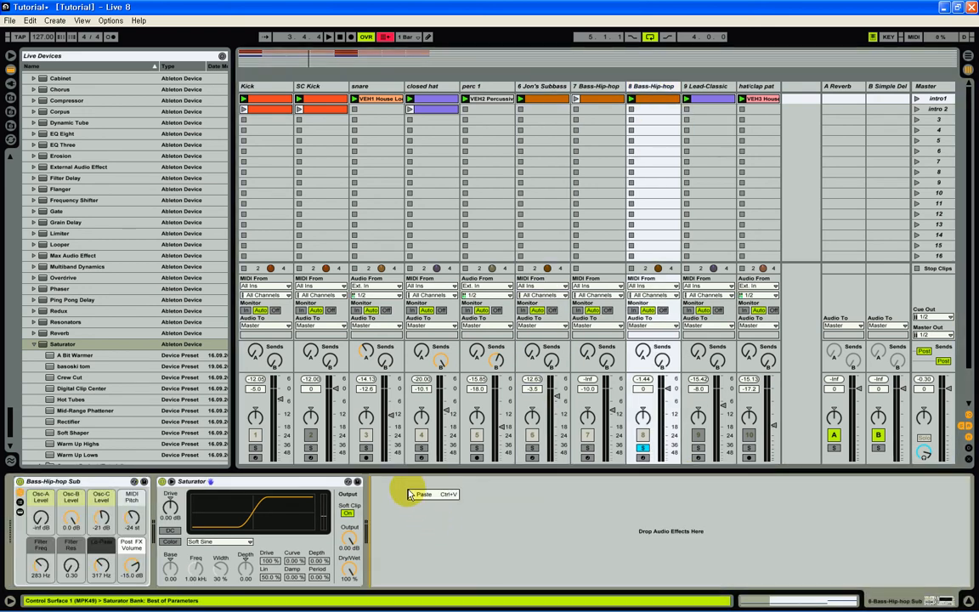
pyautogui.click(413, 494)
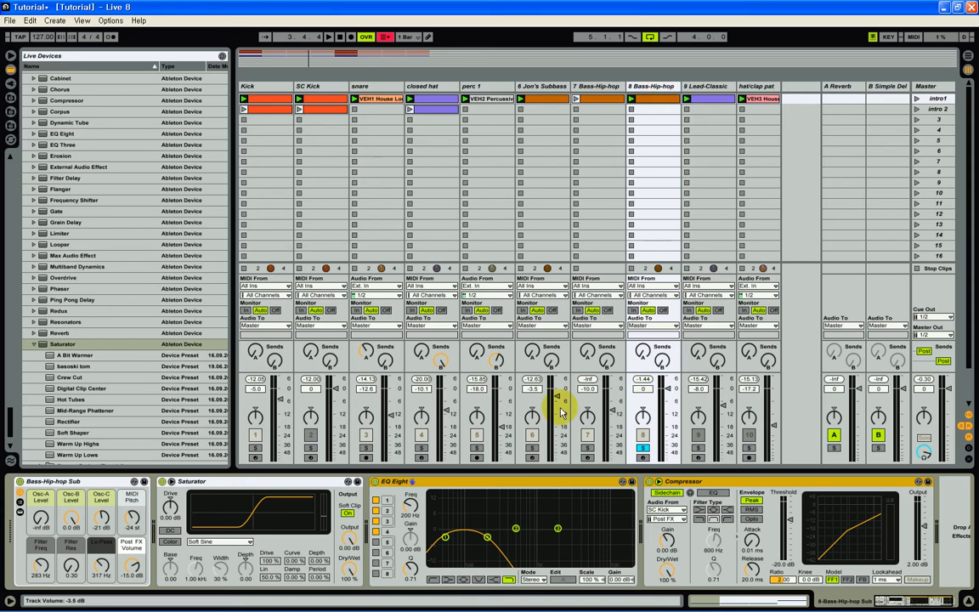
pyautogui.click(387, 502)
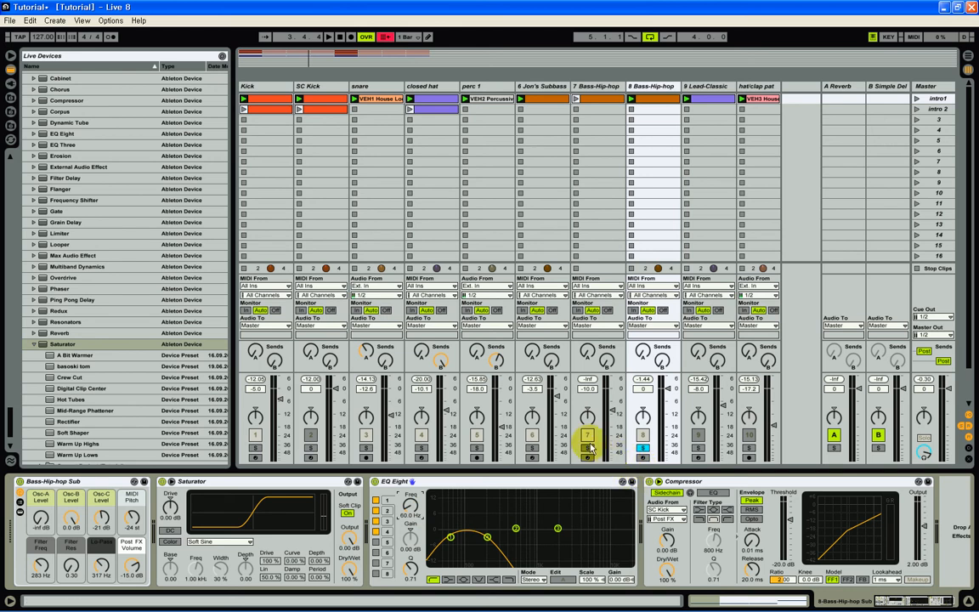
# Step: Solo Jon's Subbass alongside the new Bass-Hip-hop track and set the new track's volume to -8.4 dB during playback
pyautogui.click(532, 447)
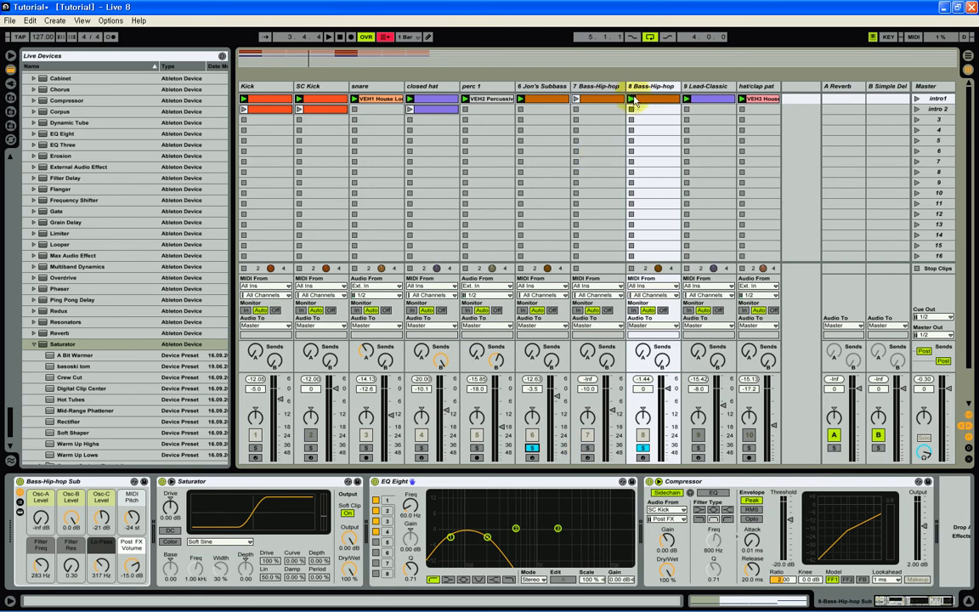
pyautogui.click(633, 99)
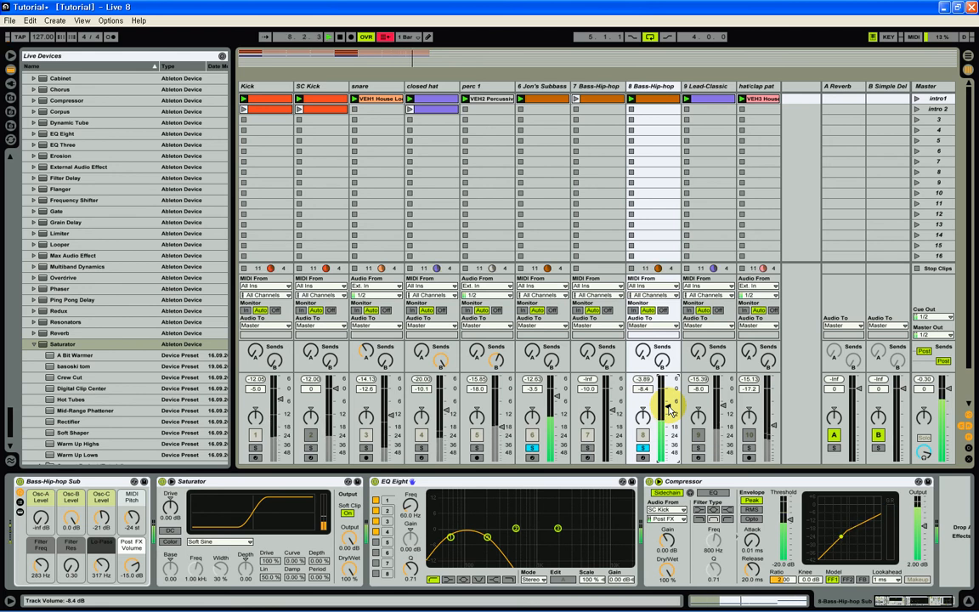
pyautogui.click(339, 38)
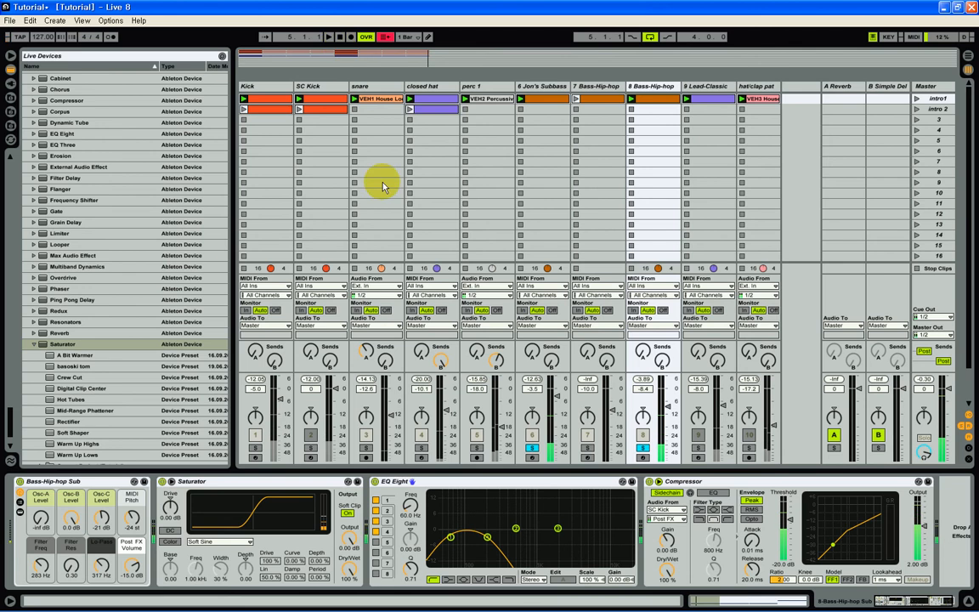
# Step: Delete the new Bass-Hip-hop track, keeping the original one
pyautogui.click(648, 89)
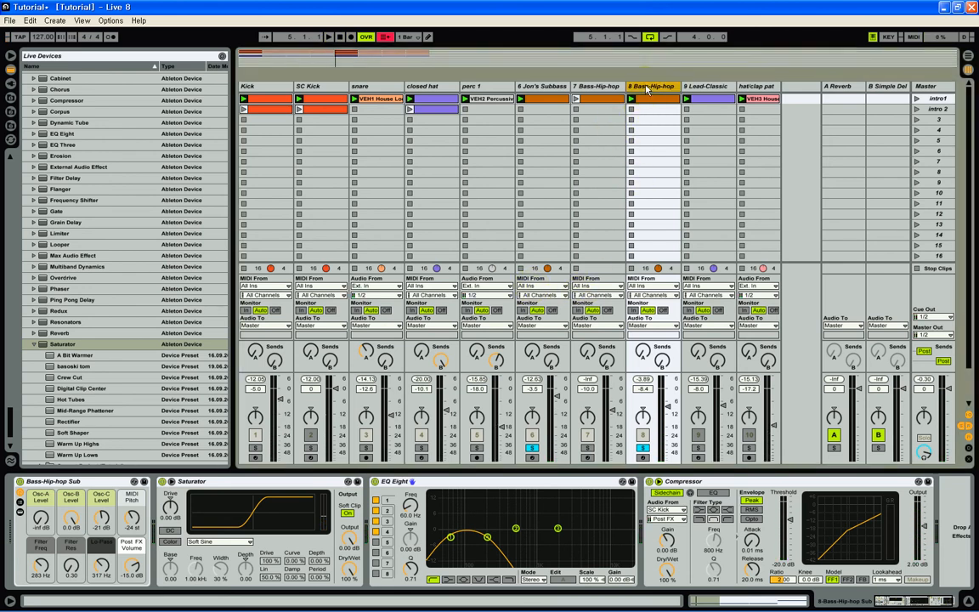
pyautogui.press('Delete')
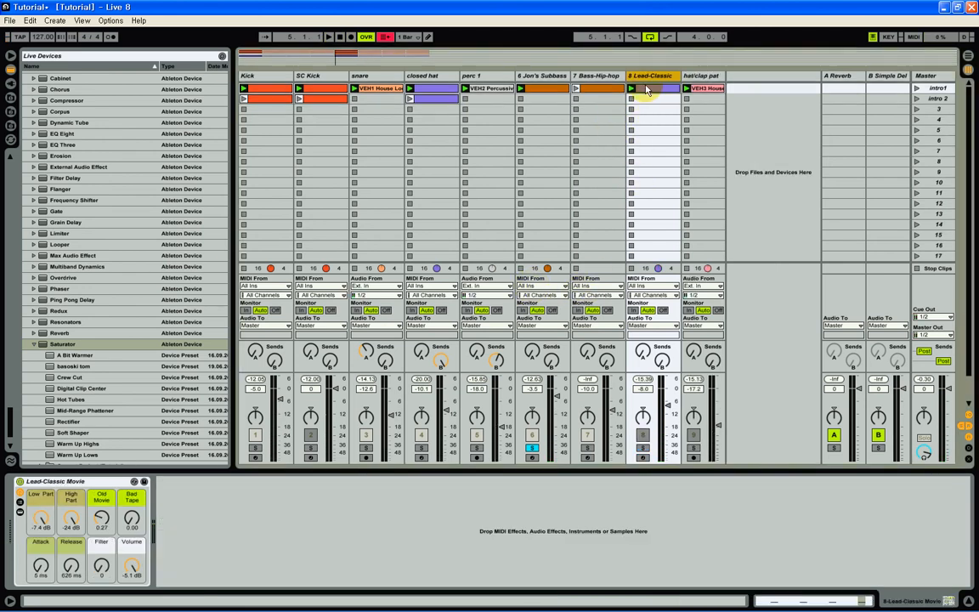
# Step: Solo the original Bass-Hip-hop track with Jon's Subbass, play both clips together, and release the solos
pyautogui.click(588, 448)
pyautogui.click(521, 89)
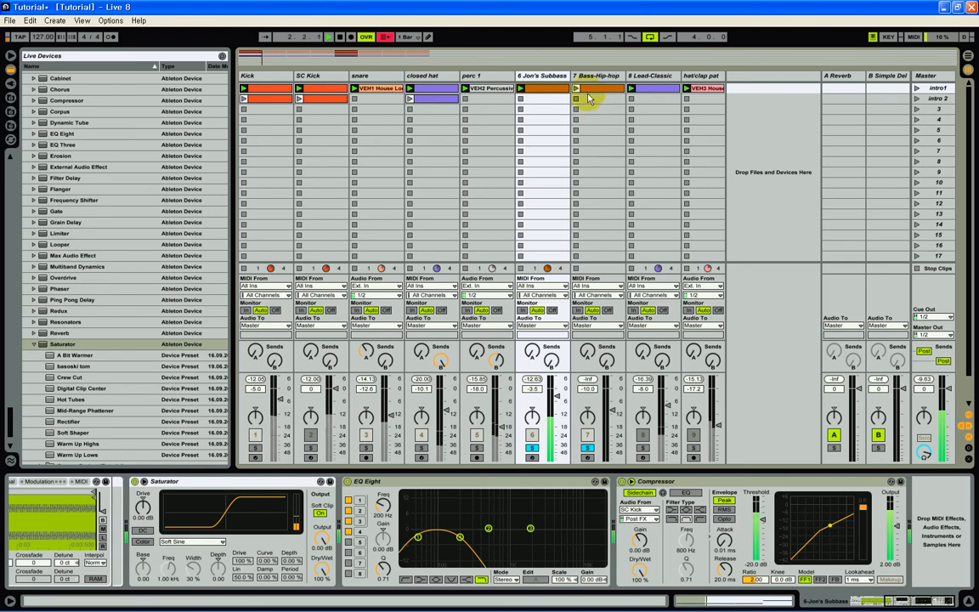
pyautogui.click(623, 213)
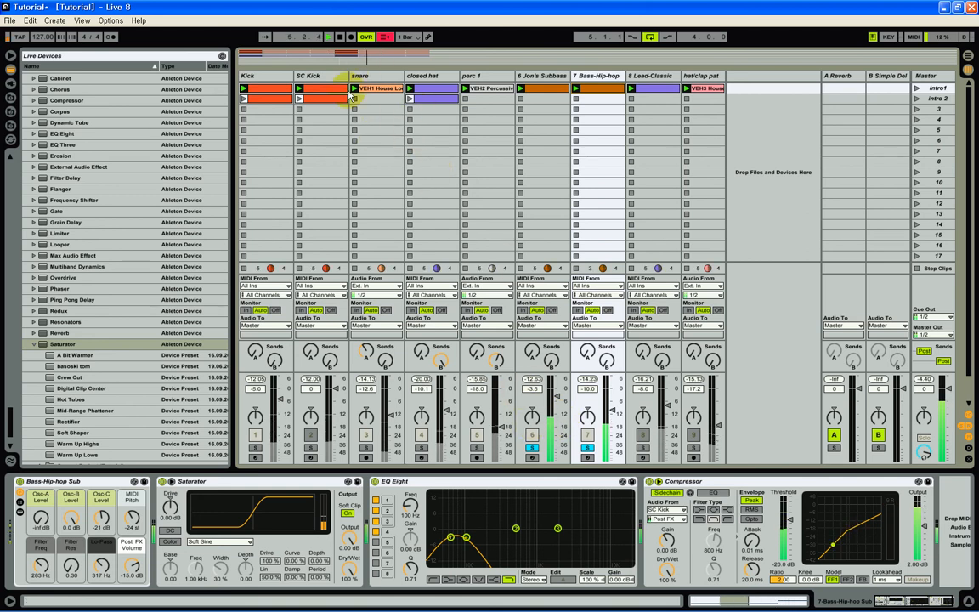
pyautogui.click(587, 449)
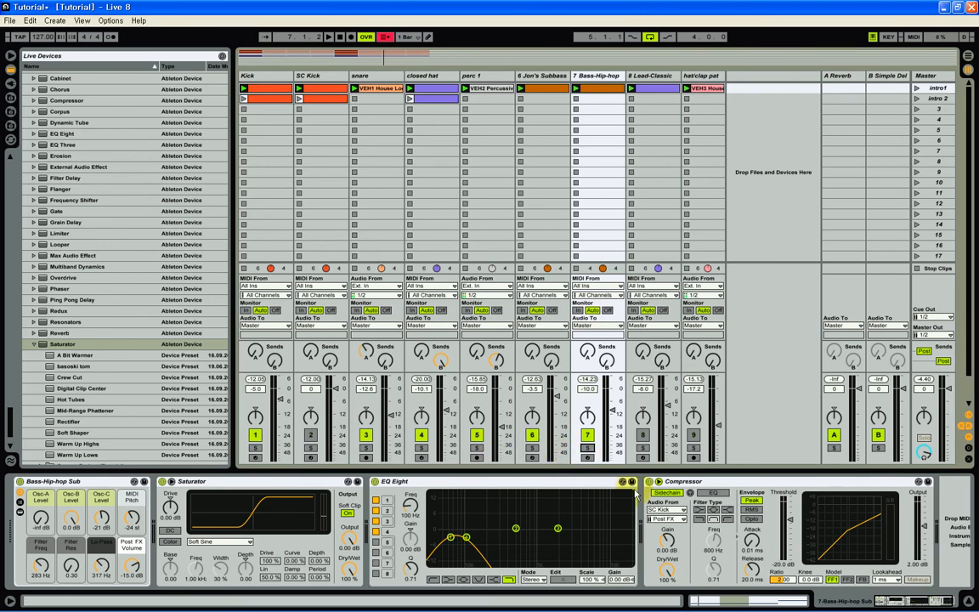
# Step: Solo the Lead-Classic track, audition its intro1 clip, and open the clip's MIDI notes
pyautogui.click(644, 447)
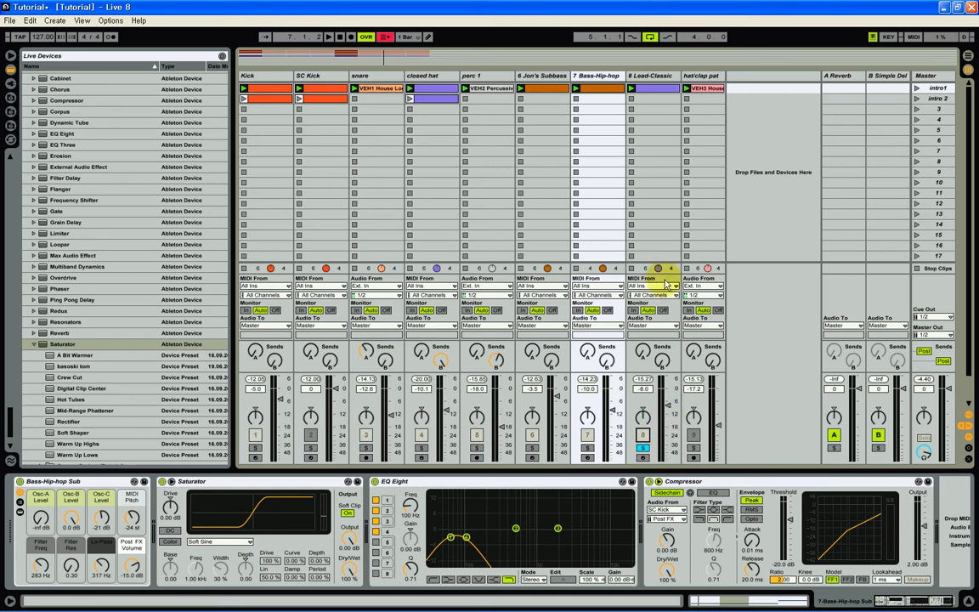
pyautogui.click(632, 92)
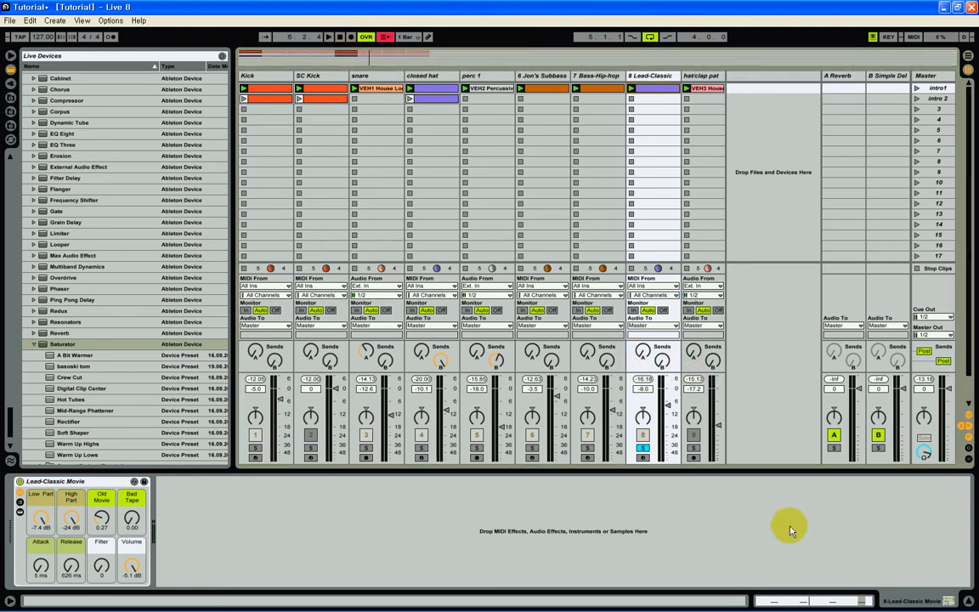
pyautogui.click(807, 600)
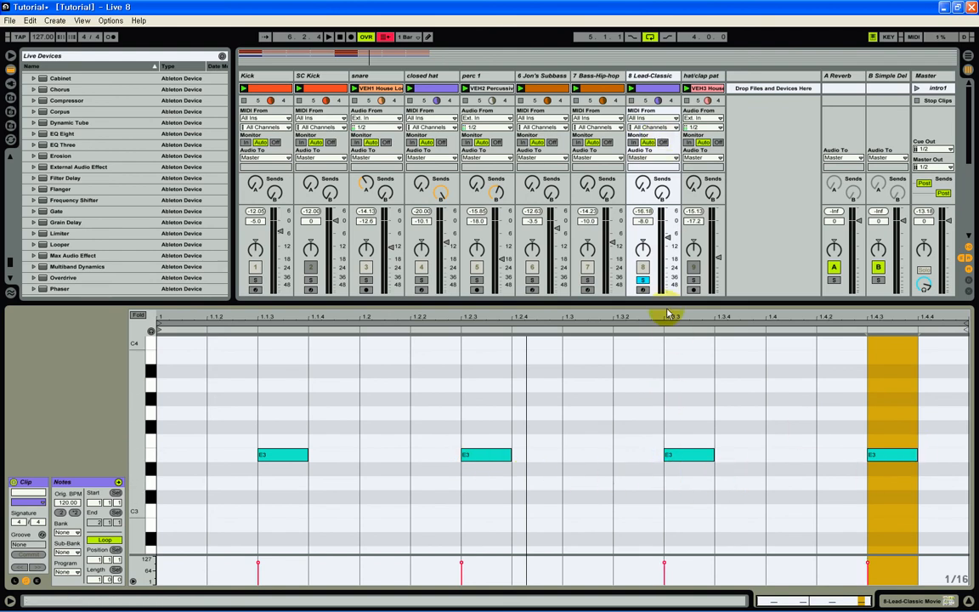
# Step: Insert a new MIDI track and place it between the Lead-Classic and hat/clap pat tracks
pyautogui.moveTo(721, 311); pyautogui.dragTo(728, 390)
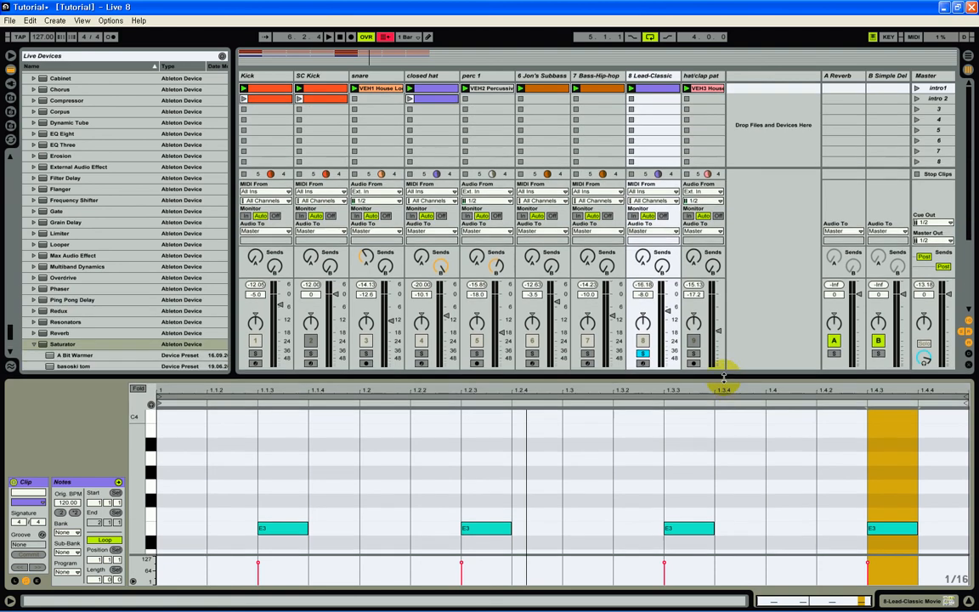
pyautogui.click(690, 76)
pyautogui.rightClick(690, 77)
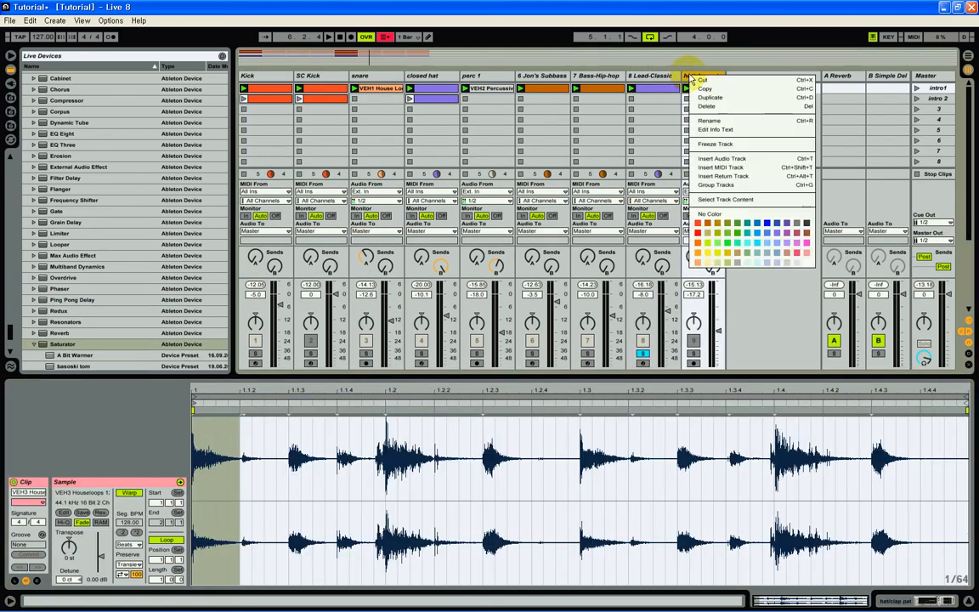
pyautogui.click(705, 170)
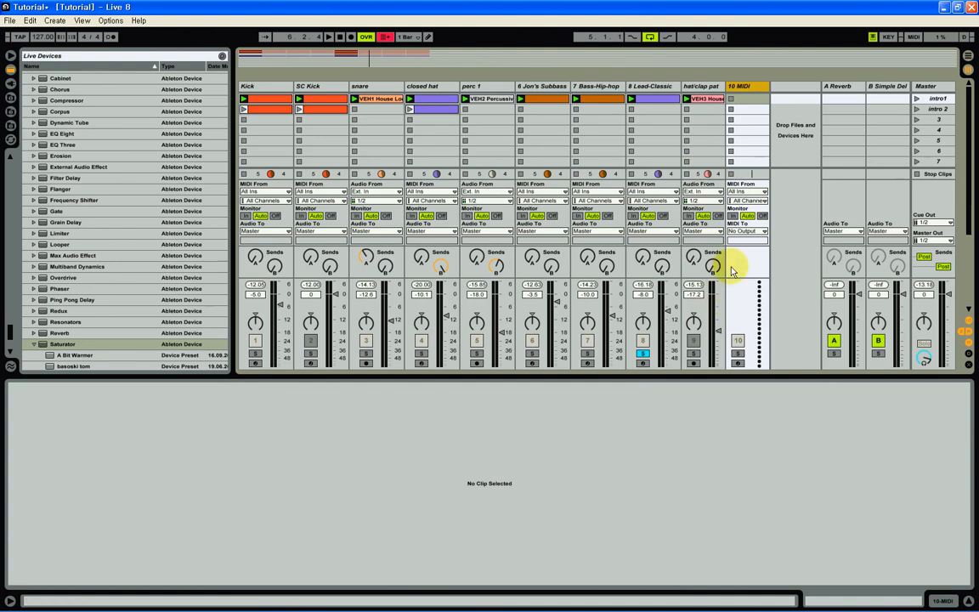
pyautogui.moveTo(704, 89); pyautogui.dragTo(752, 86)
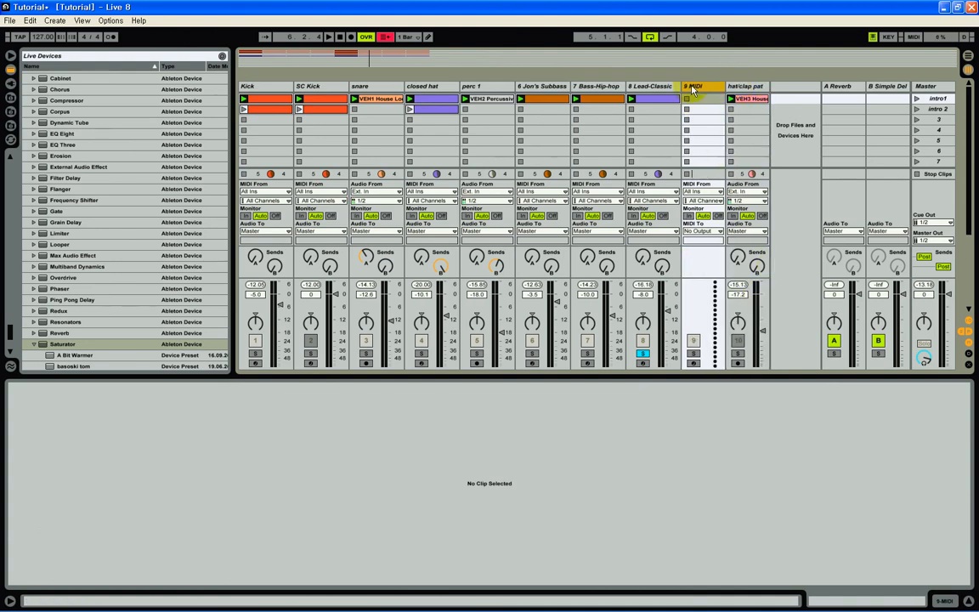
# Step: Load the Lead-Classic Movie preset from the Instrument Rack's Synth Lead folder onto the new MIDI track
pyautogui.click(10, 299)
pyautogui.scroll(2, 10, 300)
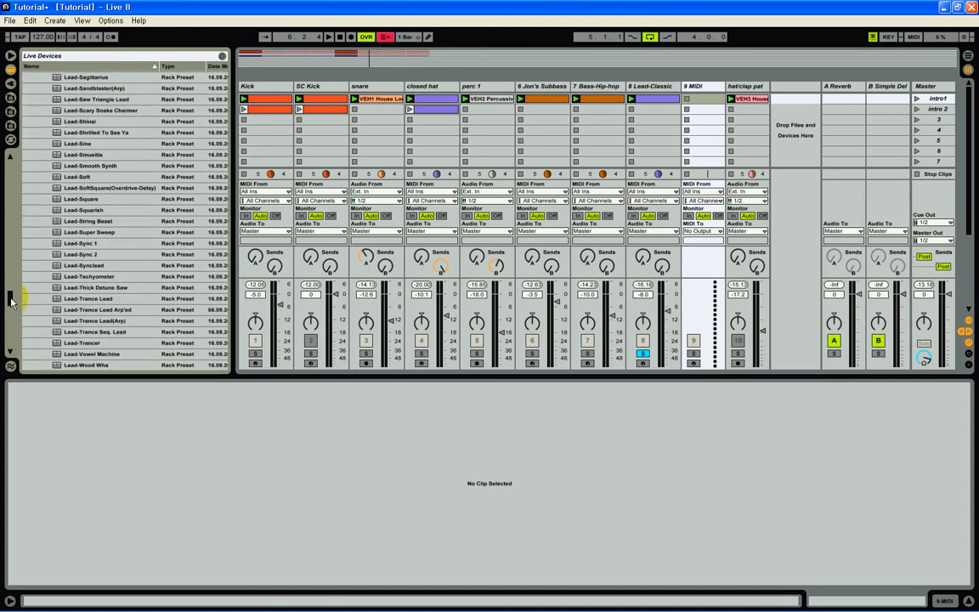
pyautogui.moveTo(10, 300); pyautogui.dragTo(10, 232)
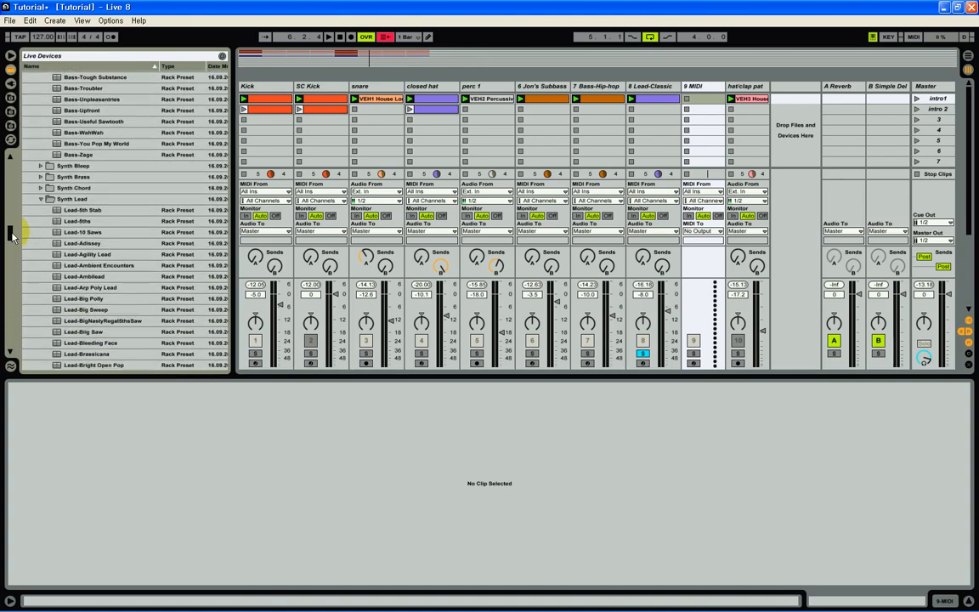
pyautogui.click(63, 211)
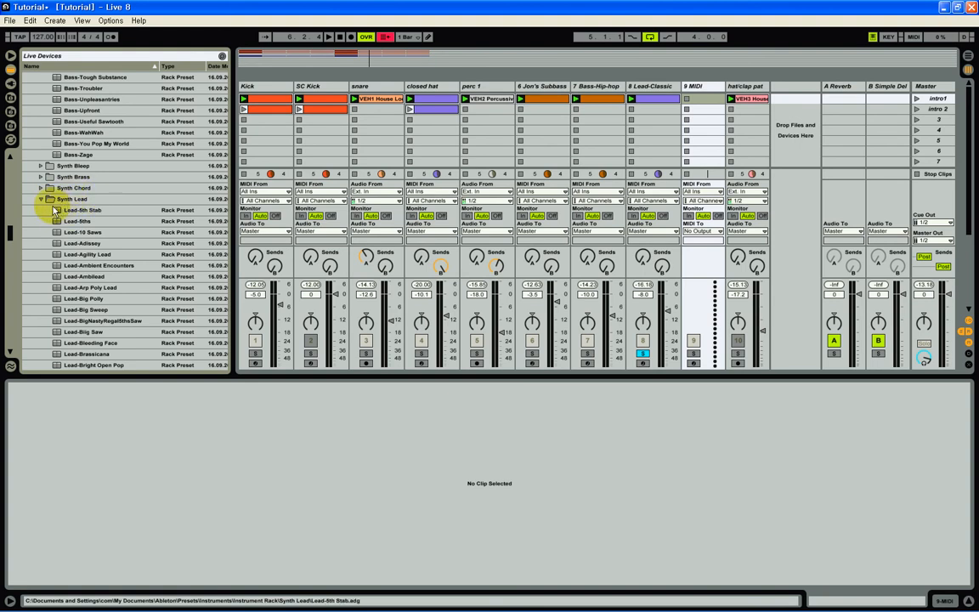
pyautogui.click(40, 199)
pyautogui.click(41, 199)
pyautogui.scroll(-3, 99, 258)
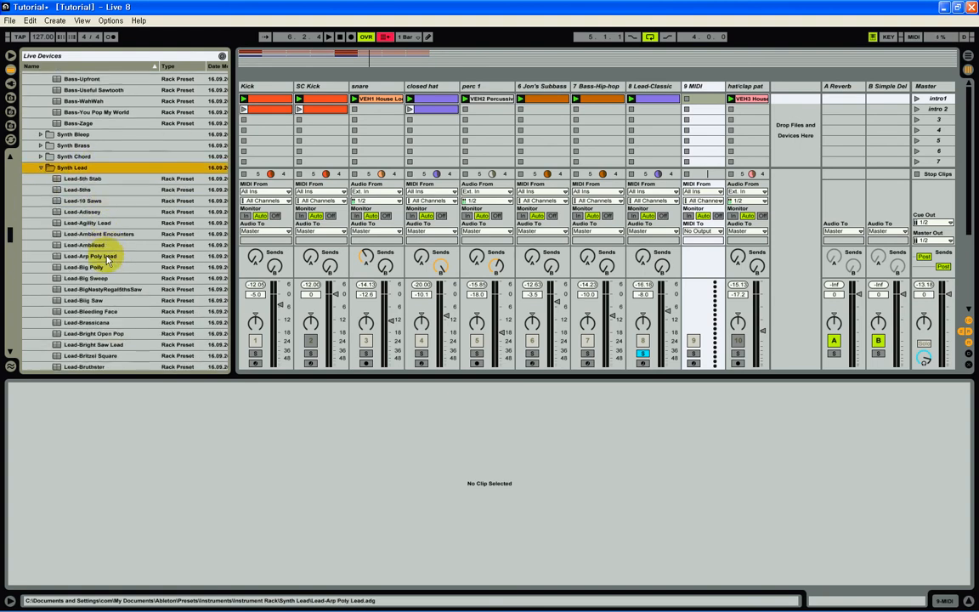
pyautogui.scroll(-4, 123, 264)
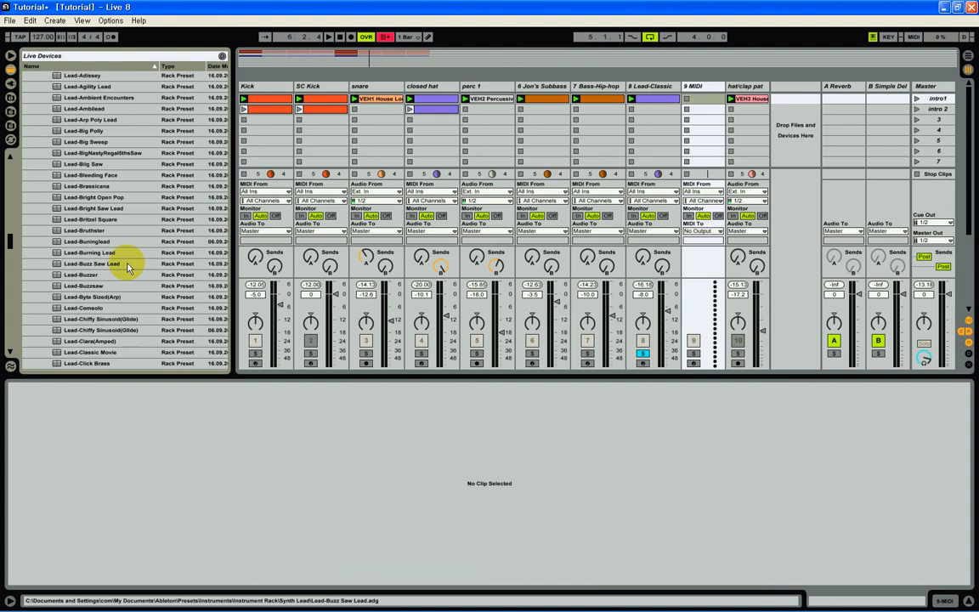
pyautogui.scroll(-6, 127, 265)
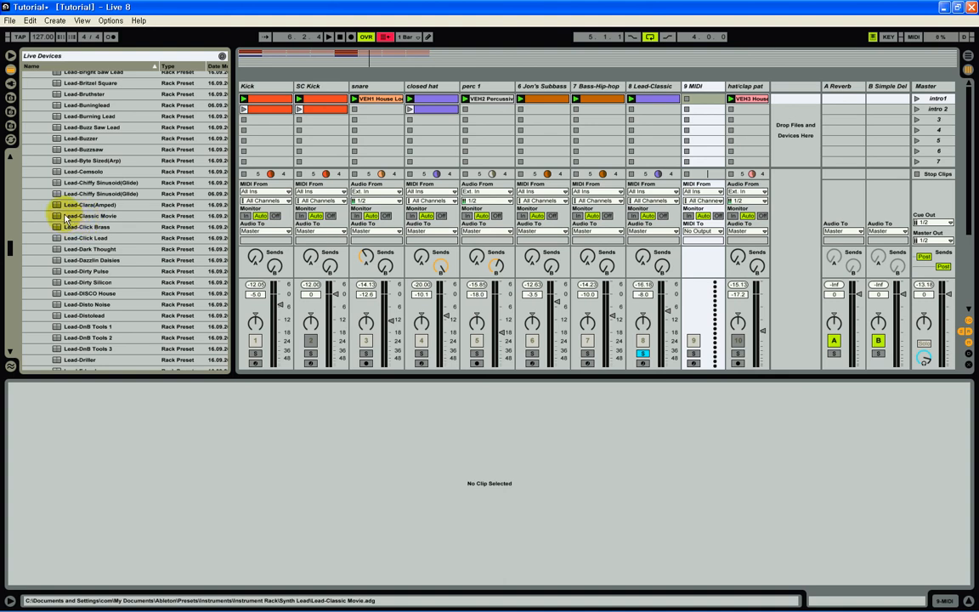
pyautogui.click(66, 218)
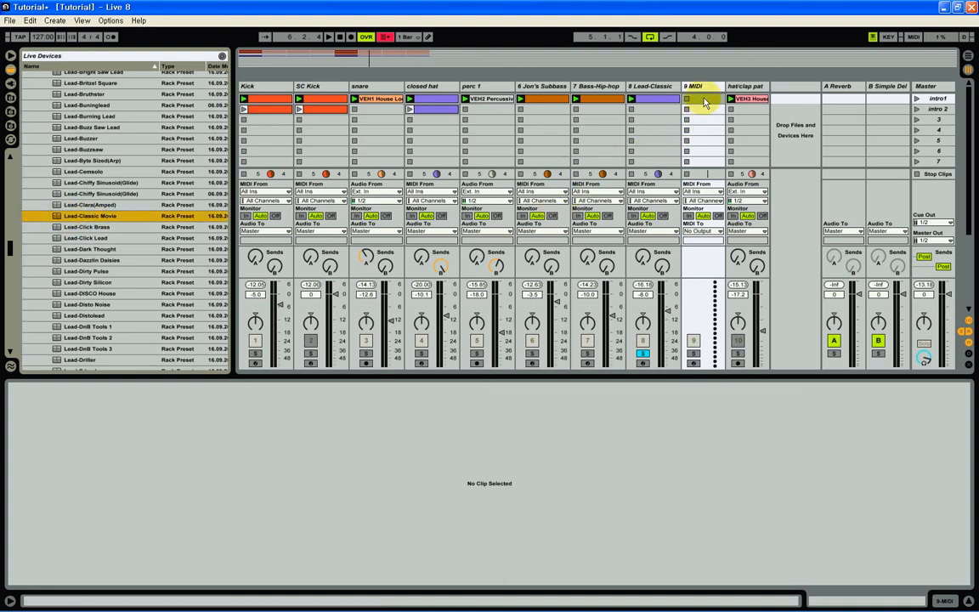
pyautogui.moveTo(705, 103); pyautogui.dragTo(706, 102)
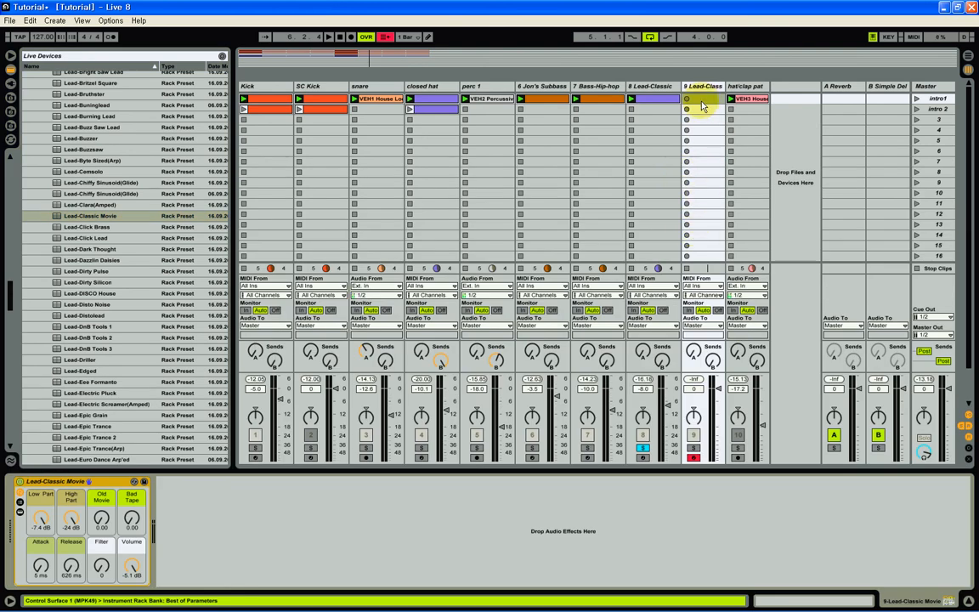
# Step: Create a one-bar clip in the new track's intro1 slot and add sixteenth-length E3 notes at 1.1.3, 1.2.3, 1.3.3 and 1.4.3
pyautogui.doubleClick(702, 103)
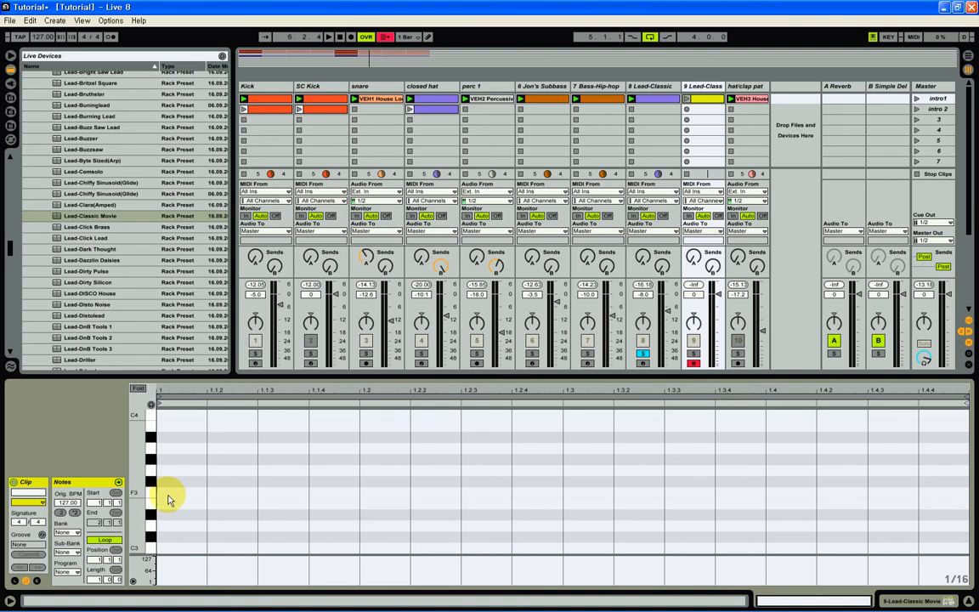
pyautogui.doubleClick(275, 505)
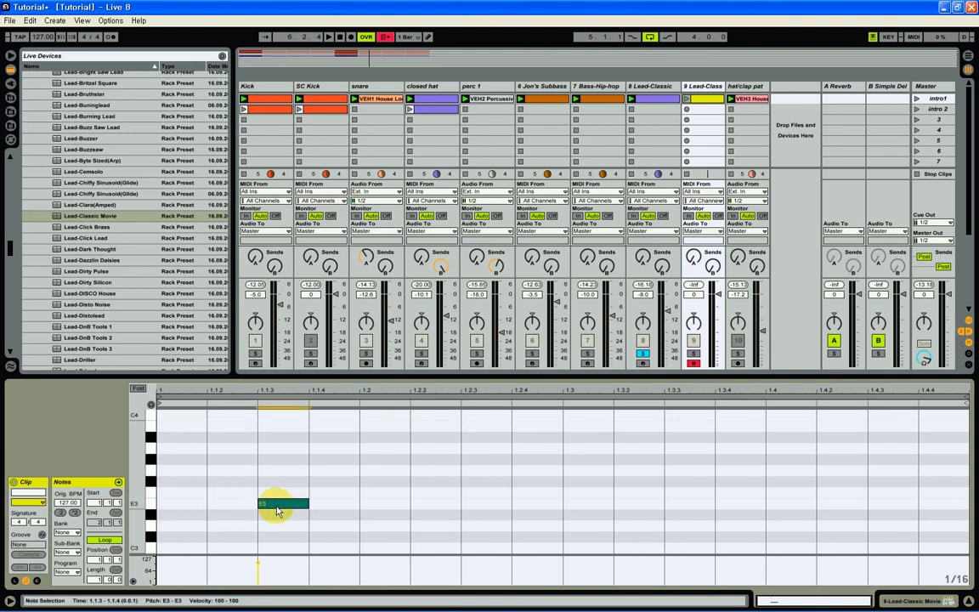
pyautogui.doubleClick(470, 505)
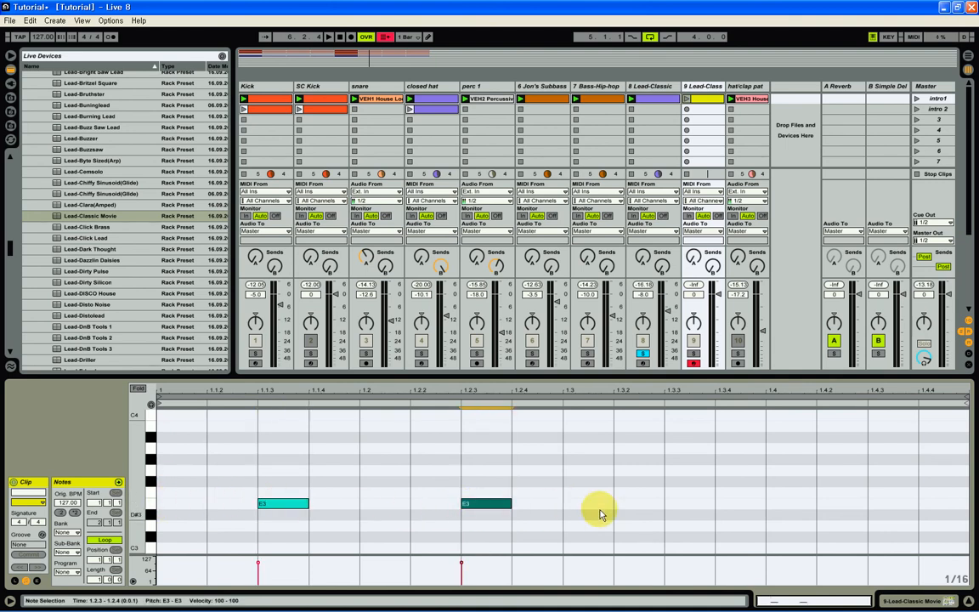
pyautogui.doubleClick(669, 505)
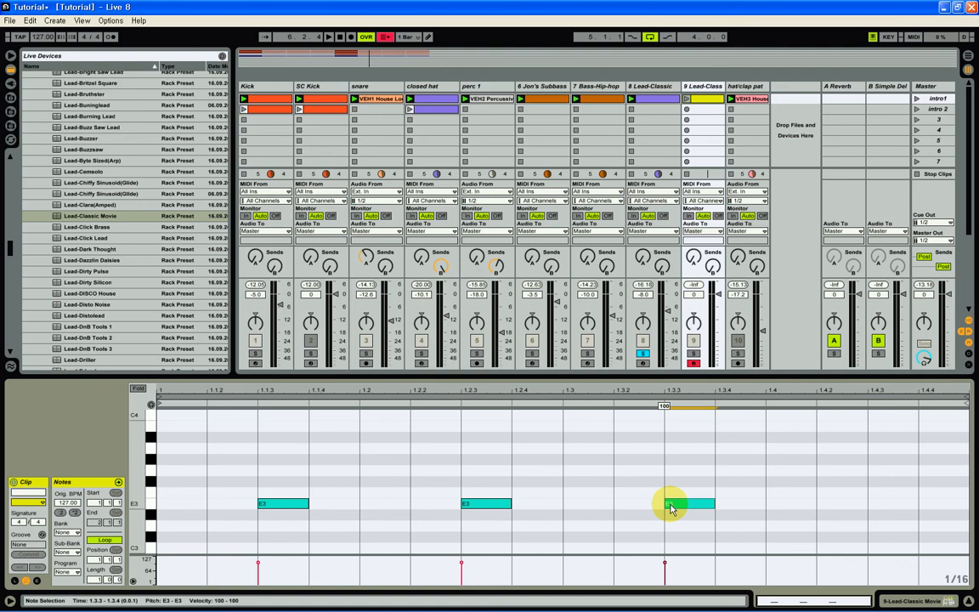
pyautogui.doubleClick(873, 505)
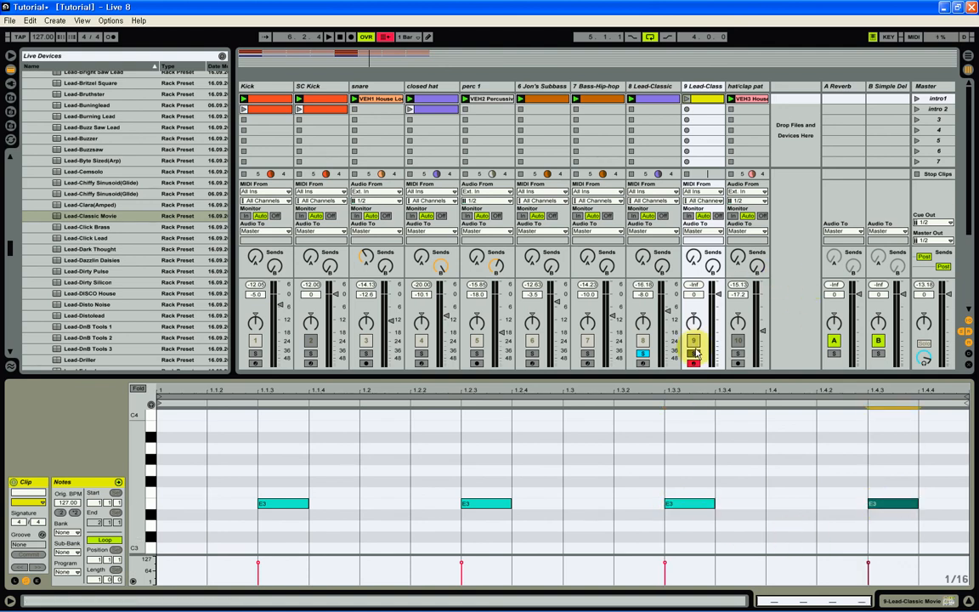
# Step: Disarm the new Lead-Classic Movie track, solo it and play its new clip
pyautogui.click(694, 363)
pyautogui.click(699, 353)
pyautogui.click(687, 98)
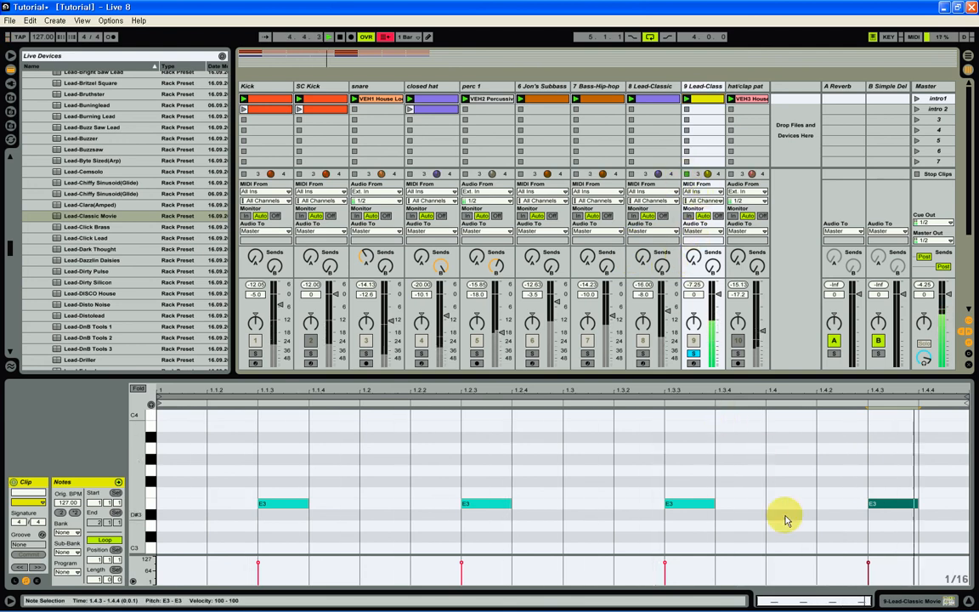
# Step: Compare the new Lead-Classic Movie rack with the original's settings, try Bad Tape, and set Old Movie to 0.24 and Filter to 3 during playback
pyautogui.click(902, 601)
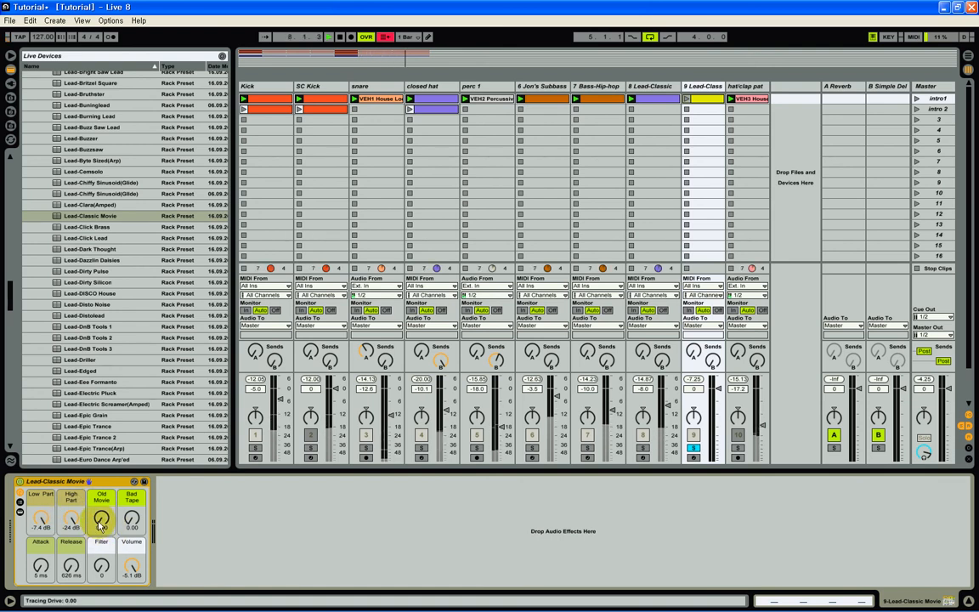
pyautogui.click(661, 94)
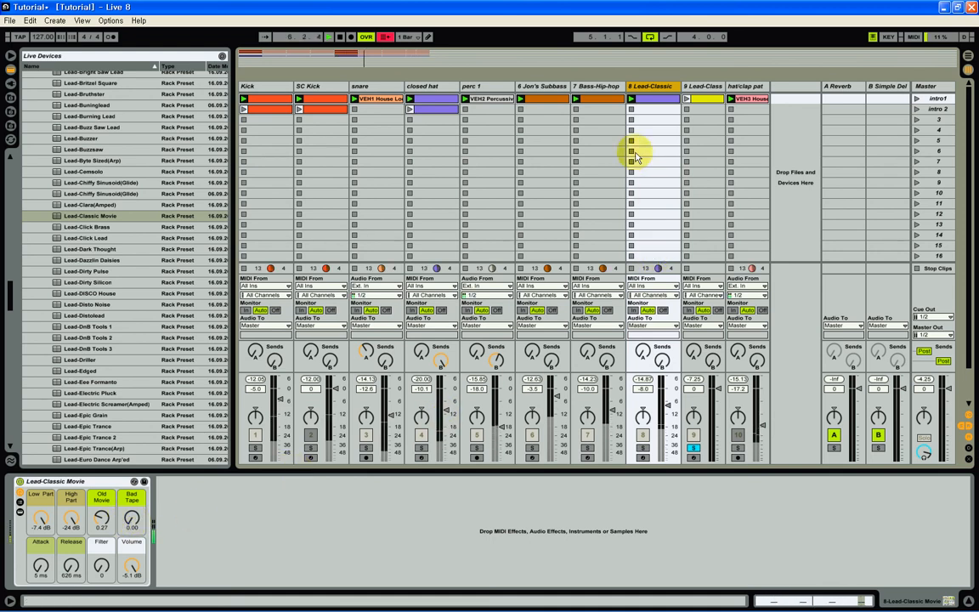
pyautogui.click(688, 101)
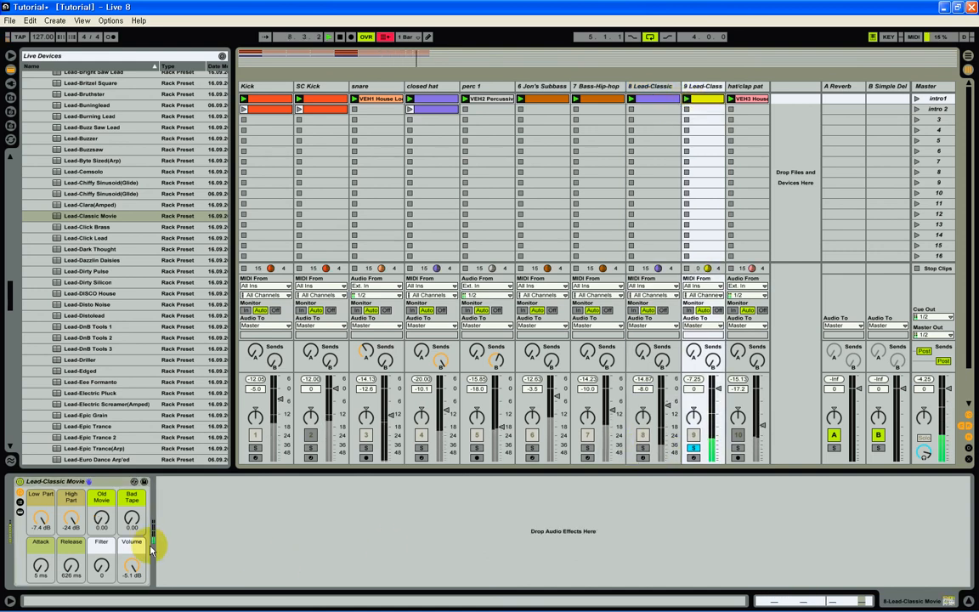
pyautogui.moveTo(100, 522); pyautogui.dragTo(99, 520)
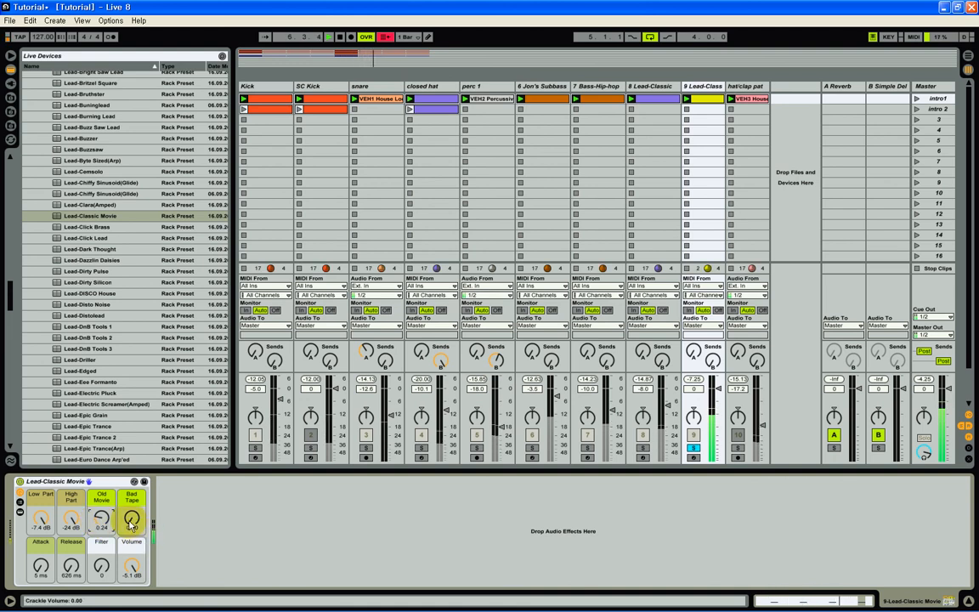
pyautogui.moveTo(132, 524); pyautogui.dragTo(132, 524)
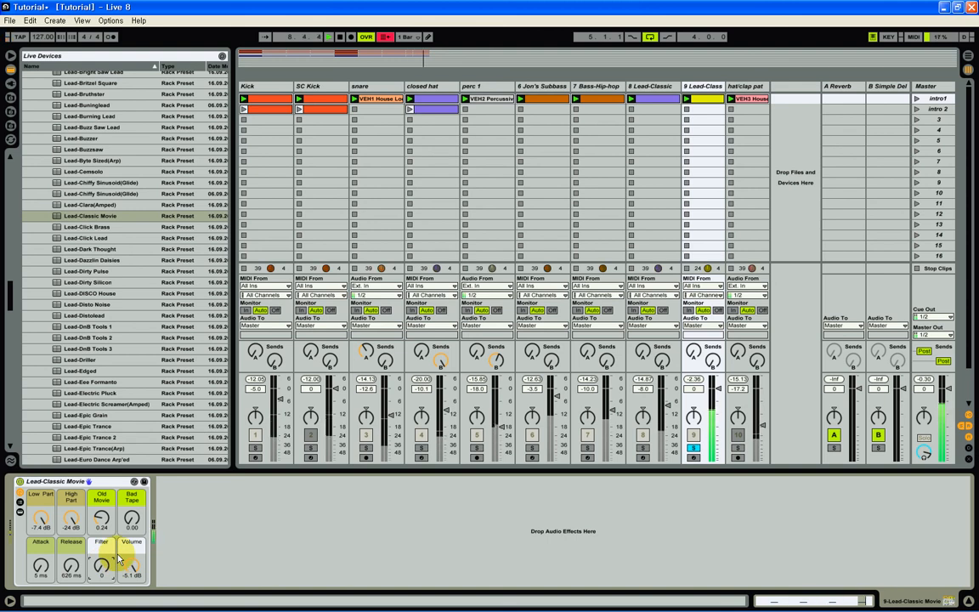
pyautogui.click(102, 567)
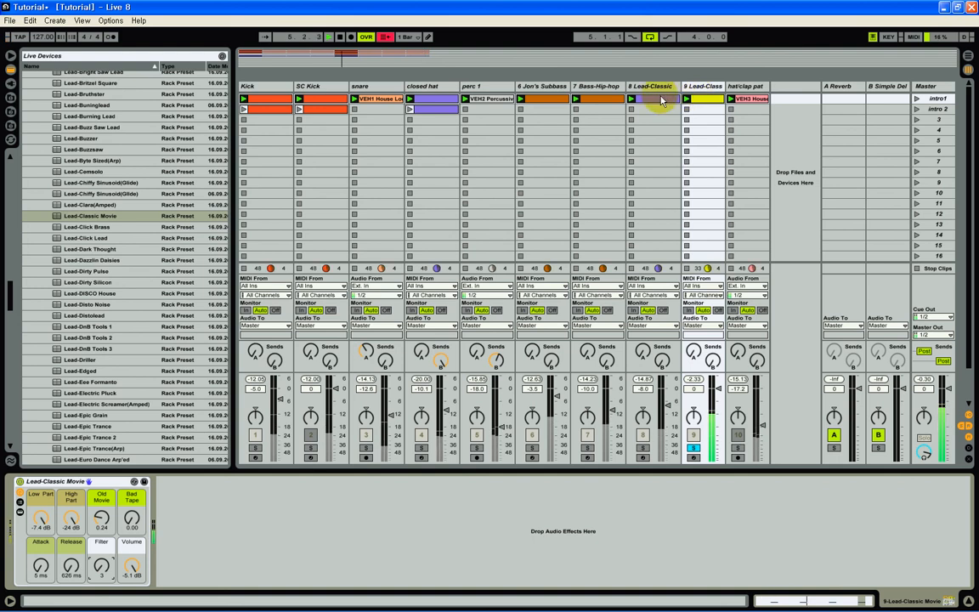
# Step: Stop playback, check the original Lead-Classic clip's notes, and delete the new Lead-Classic track
pyautogui.click(340, 37)
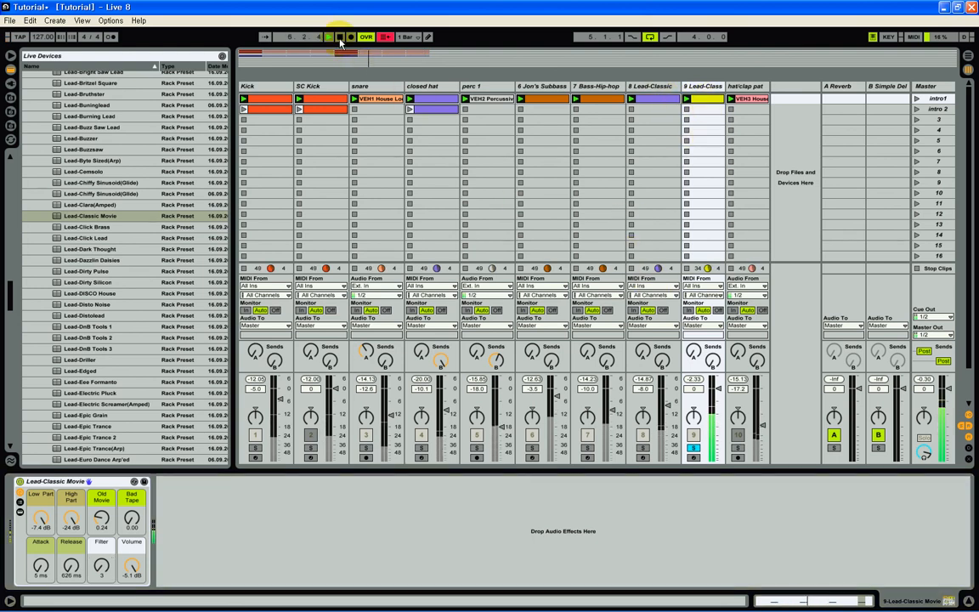
pyautogui.click(651, 99)
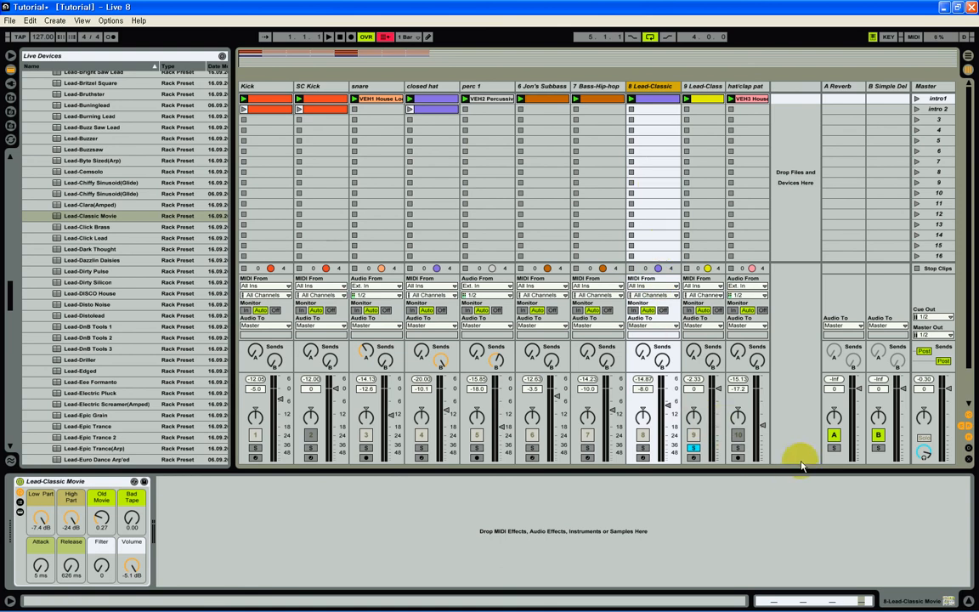
pyautogui.click(814, 601)
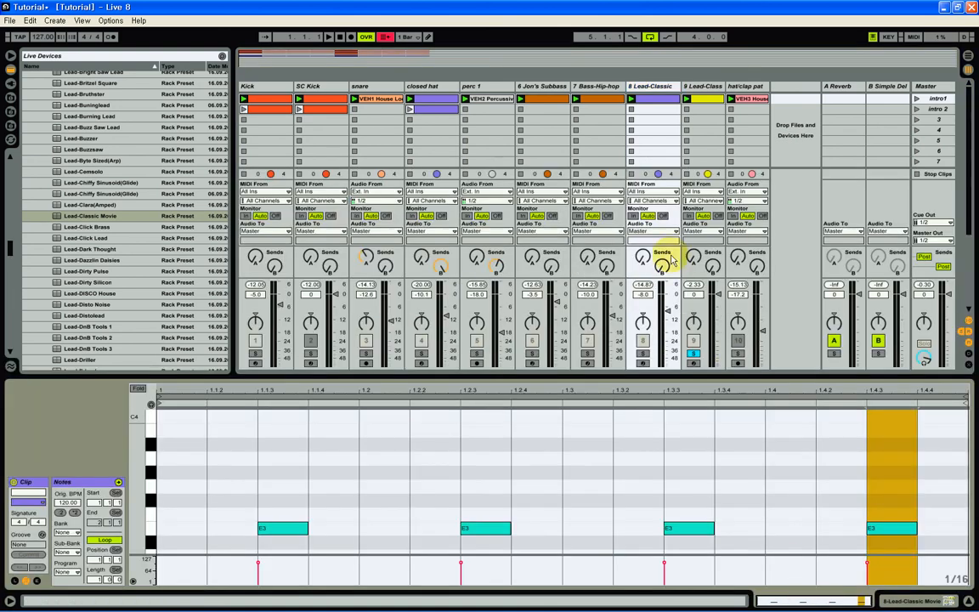
pyautogui.click(703, 89)
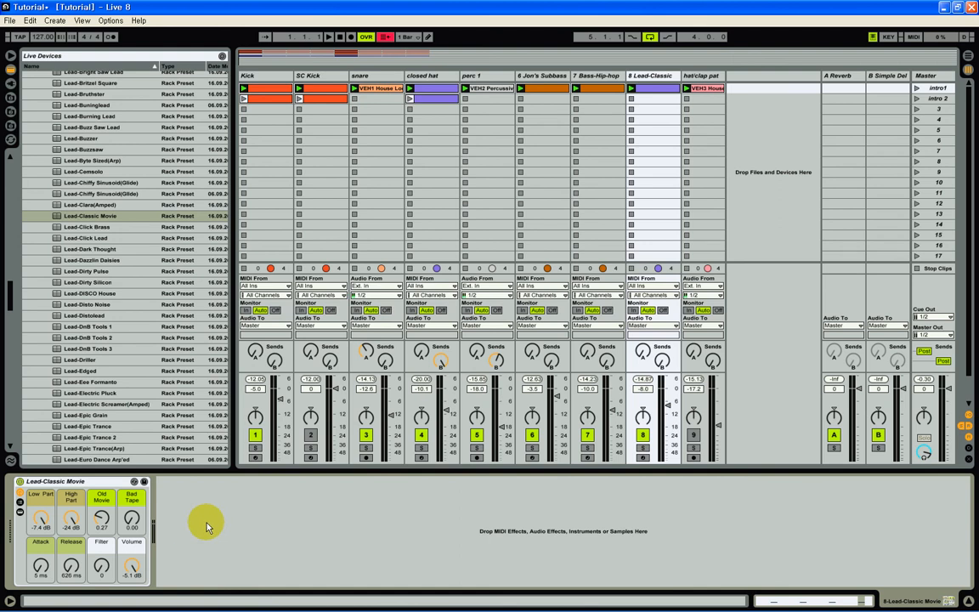
# Step: Add an EQ Eight after the original Lead-Classic Movie rack, solo the track and play its intro1 clip
pyautogui.scroll(7, 124, 253)
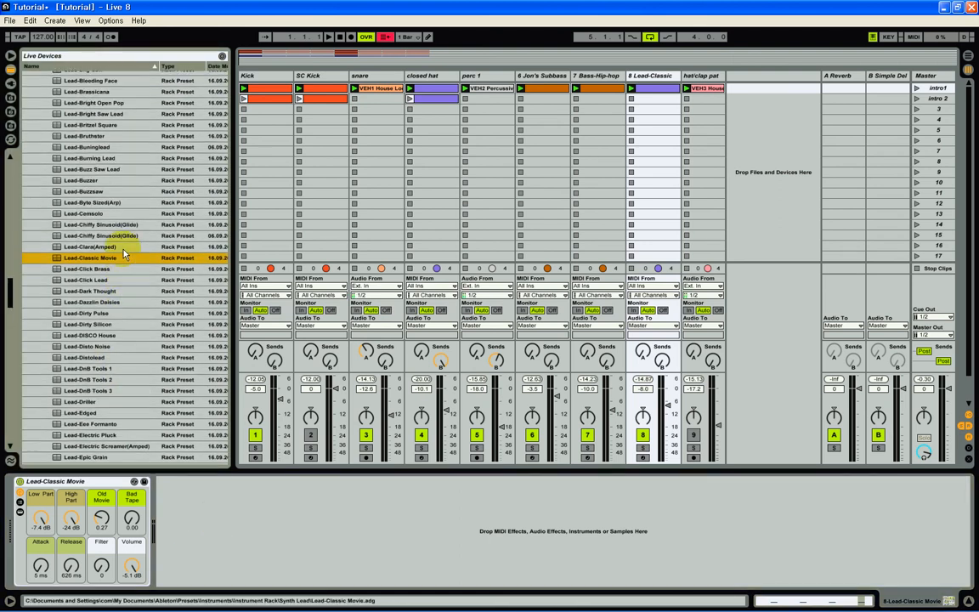
pyautogui.moveTo(12, 274); pyautogui.dragTo(32, 401)
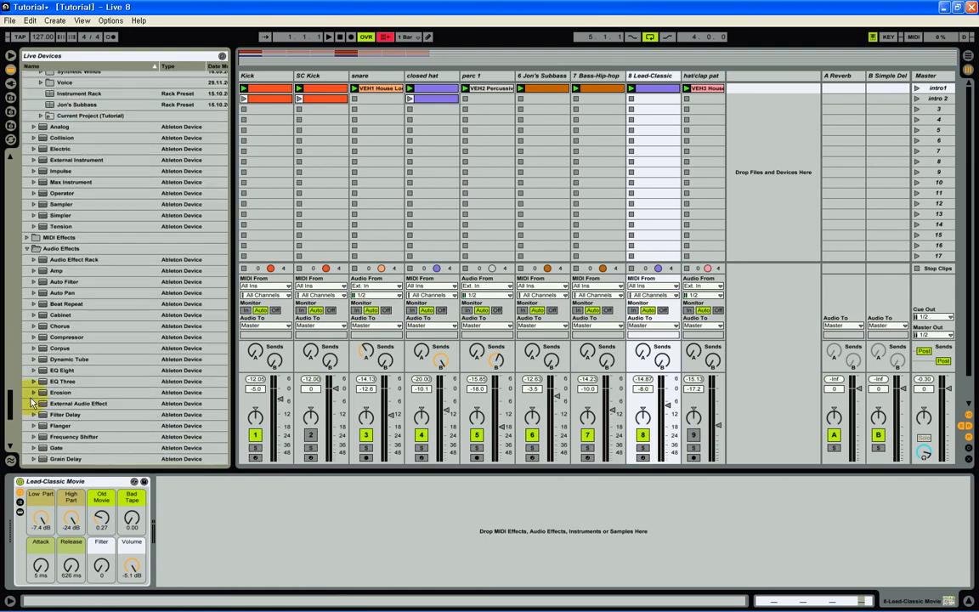
pyautogui.scroll(-3, 28, 364)
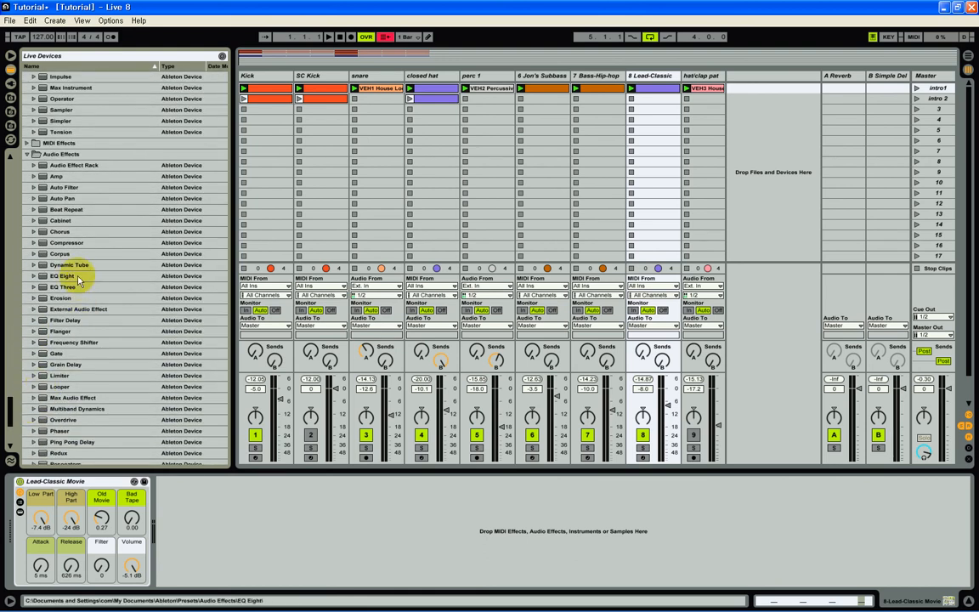
pyautogui.moveTo(61, 277); pyautogui.dragTo(235, 527)
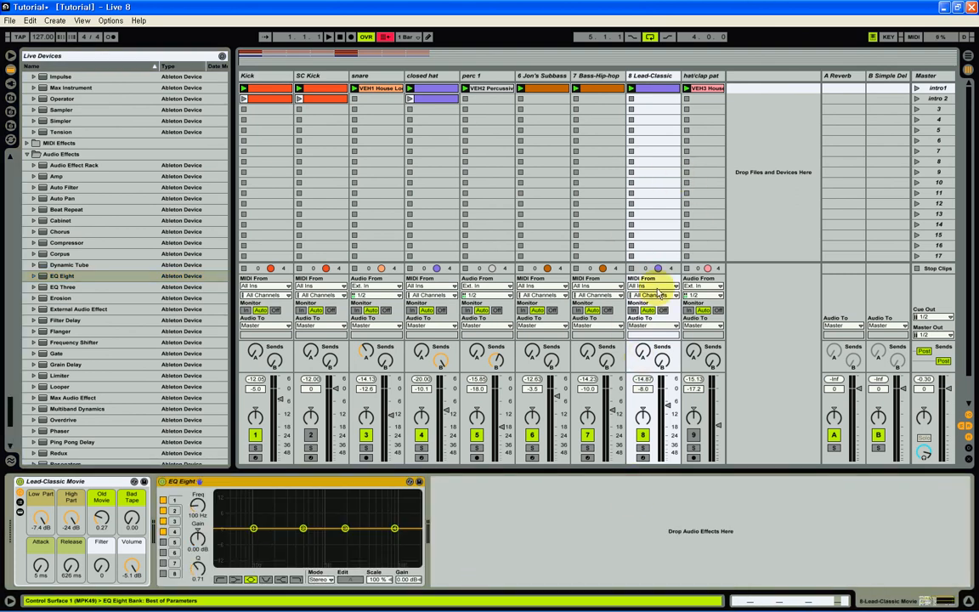
pyautogui.click(643, 447)
pyautogui.click(632, 88)
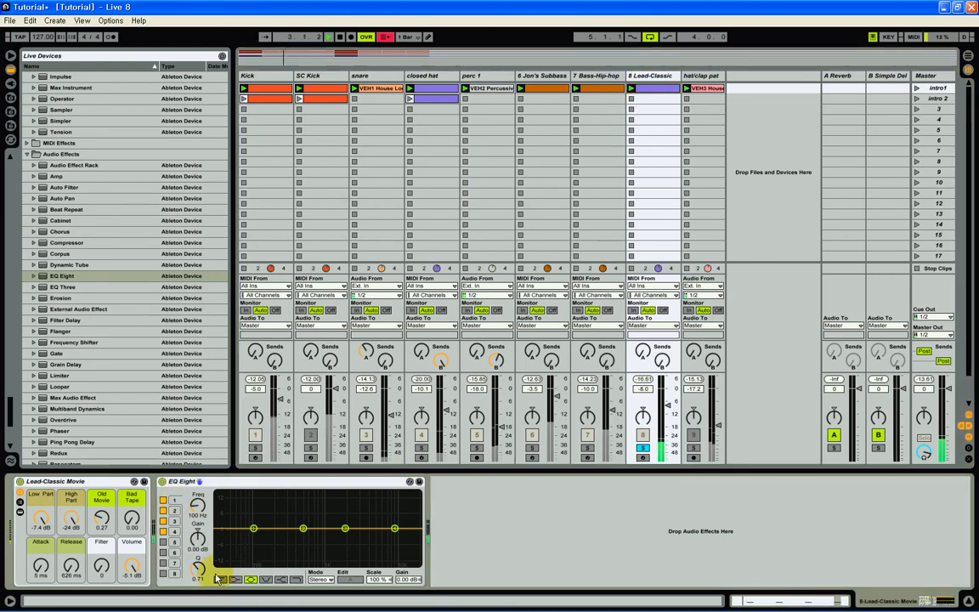
# Step: Set EQ Eight's band 1 to a low cut at 300 Hz and band 4 to a high cut at 18.0 kHz
pyautogui.click(220, 580)
pyautogui.click(174, 532)
pyautogui.click(296, 580)
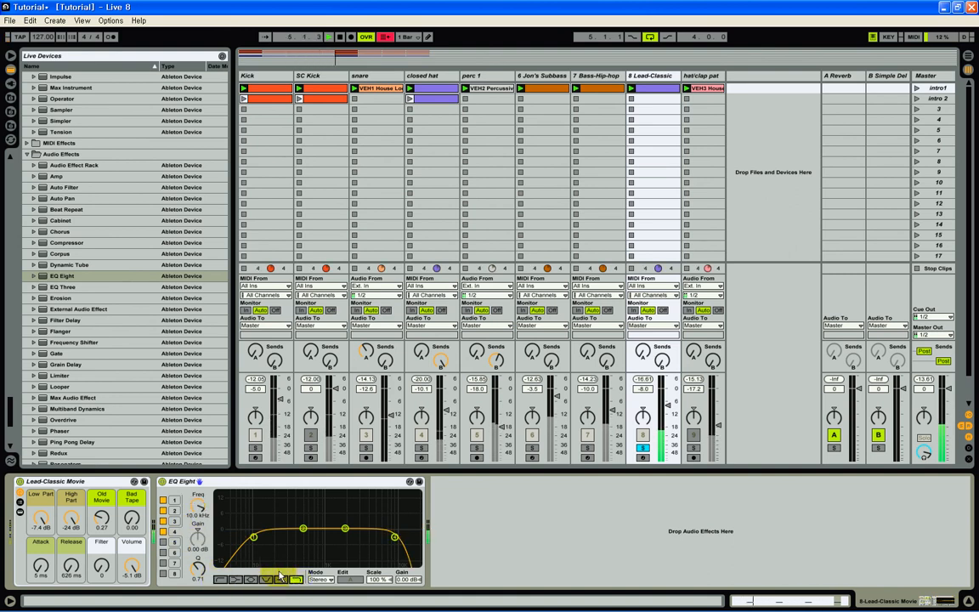
pyautogui.moveTo(201, 511); pyautogui.dragTo(196, 522)
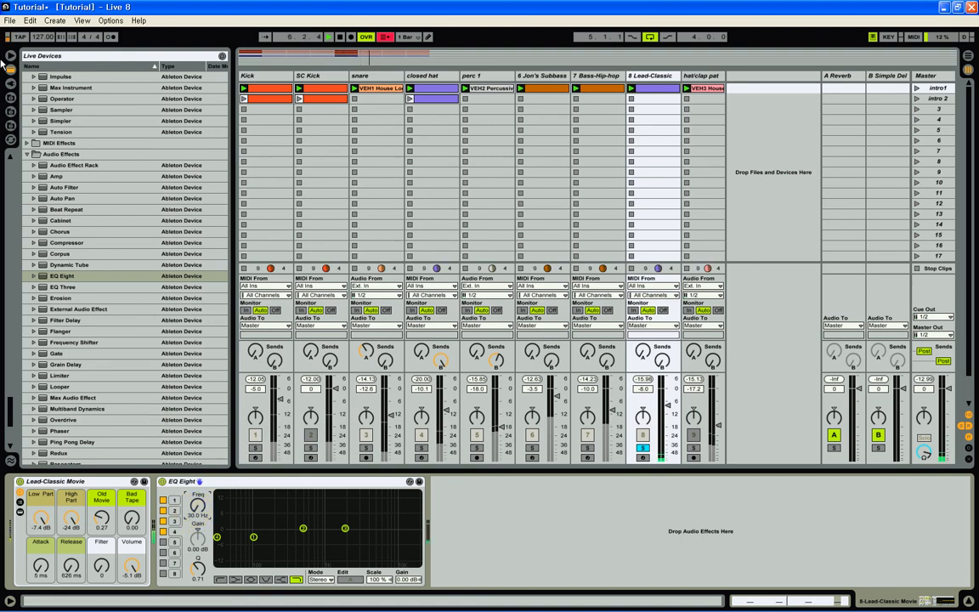
pyautogui.click(29, 21)
pyautogui.click(33, 33)
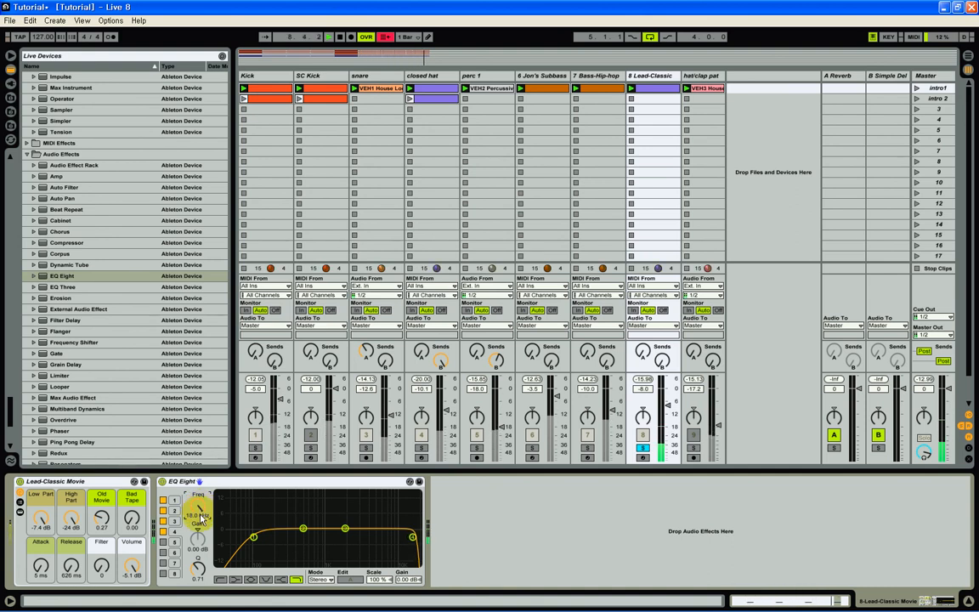
pyautogui.click(163, 499)
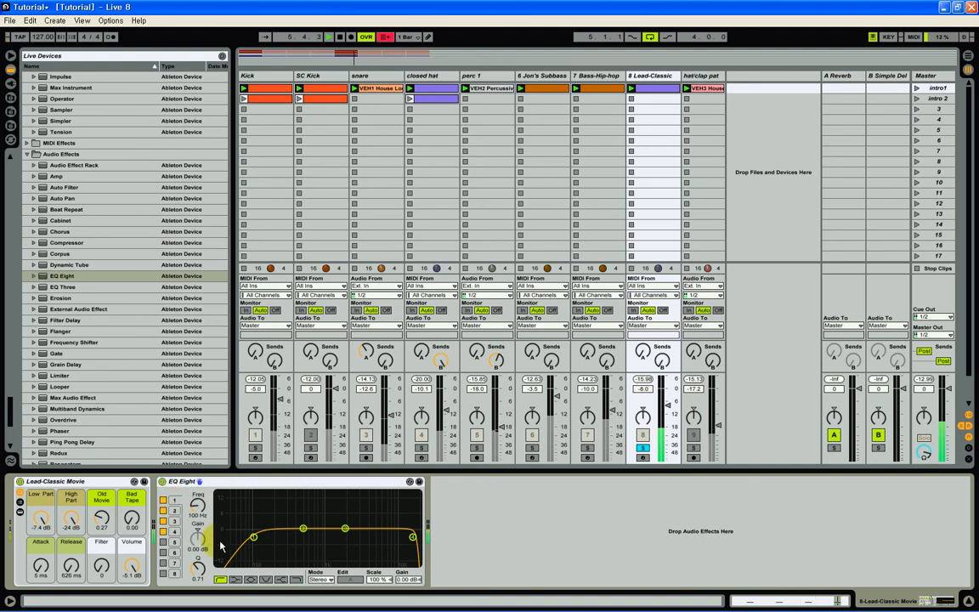
pyautogui.moveTo(196, 510); pyautogui.dragTo(195, 510)
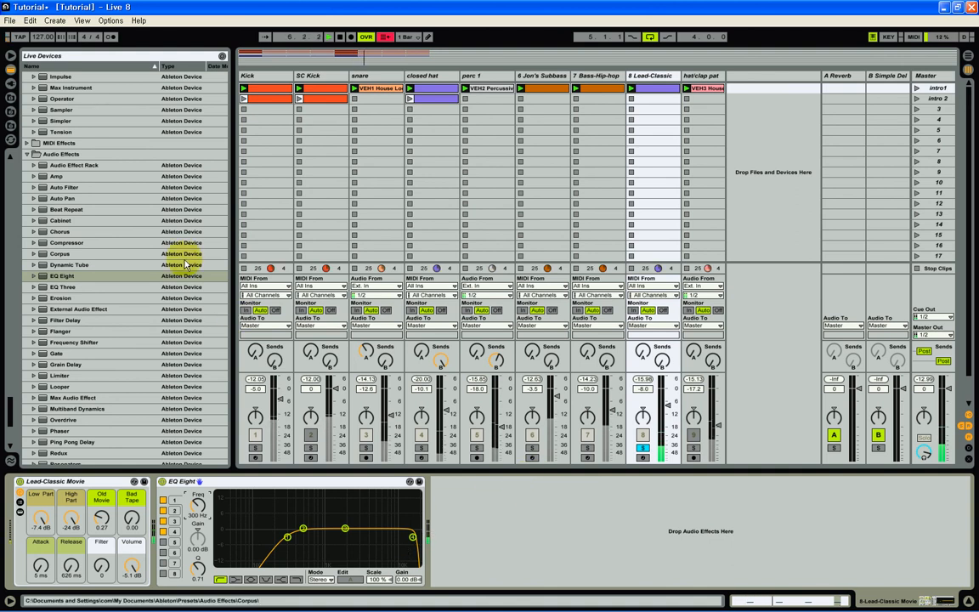
# Step: Add a Compressor after the EQ Eight on the Lead-Classic track and set its threshold to -18.0 dB
pyautogui.click(97, 243)
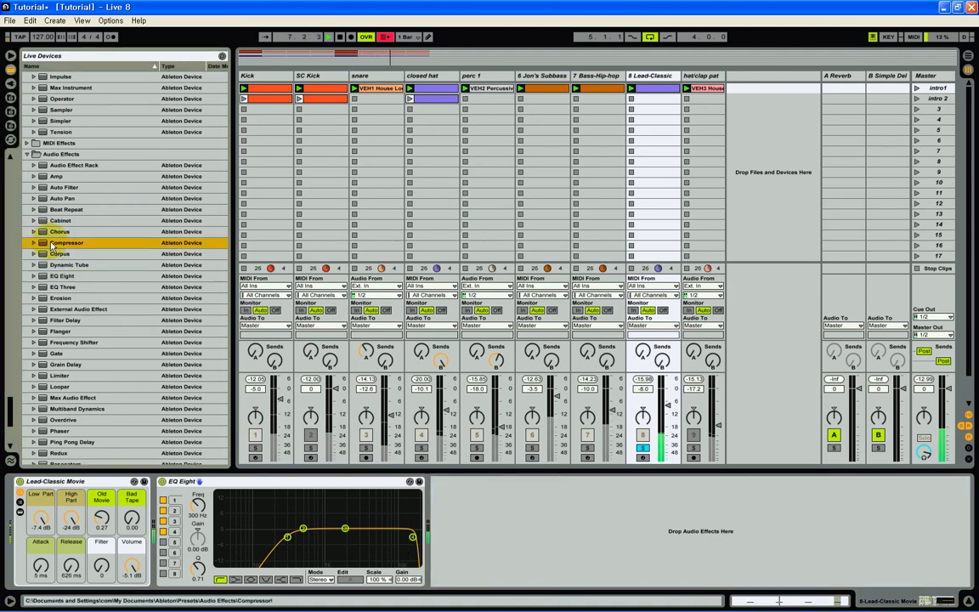
pyautogui.moveTo(561, 510); pyautogui.dragTo(562, 510)
pyautogui.click(483, 534)
pyautogui.moveTo(483, 534)
pyautogui.mouseDown()
pyautogui.moveTo(483, 517)
pyautogui.moveTo(483, 532)
pyautogui.mouseUp()
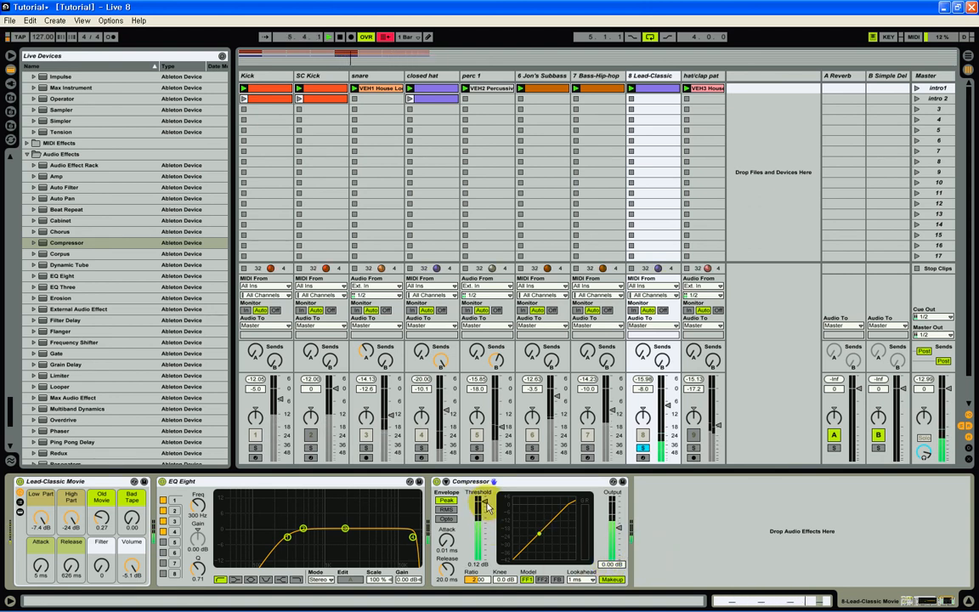
pyautogui.moveTo(483, 504); pyautogui.dragTo(483, 505)
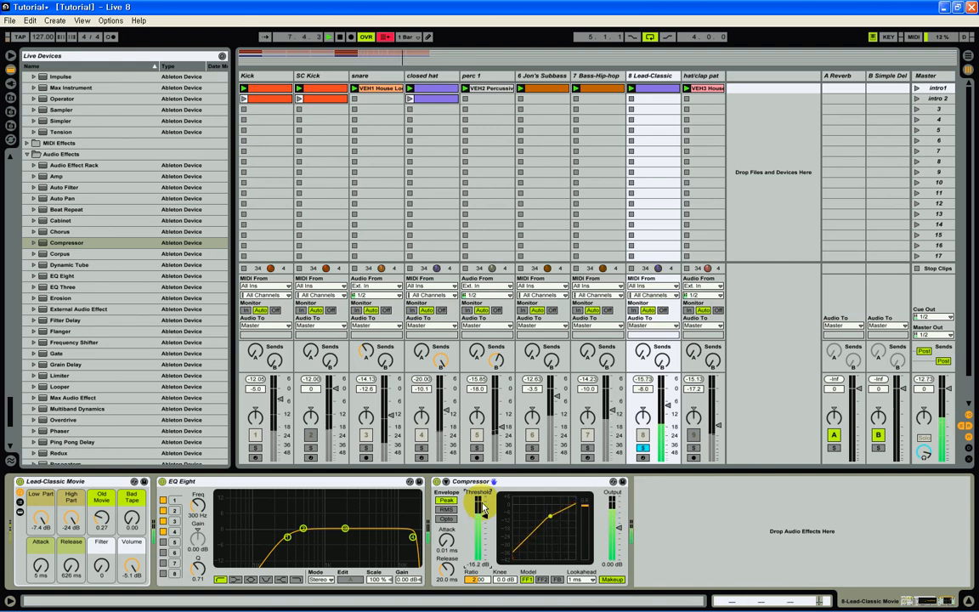
pyautogui.moveTo(484, 507); pyautogui.dragTo(486, 554)
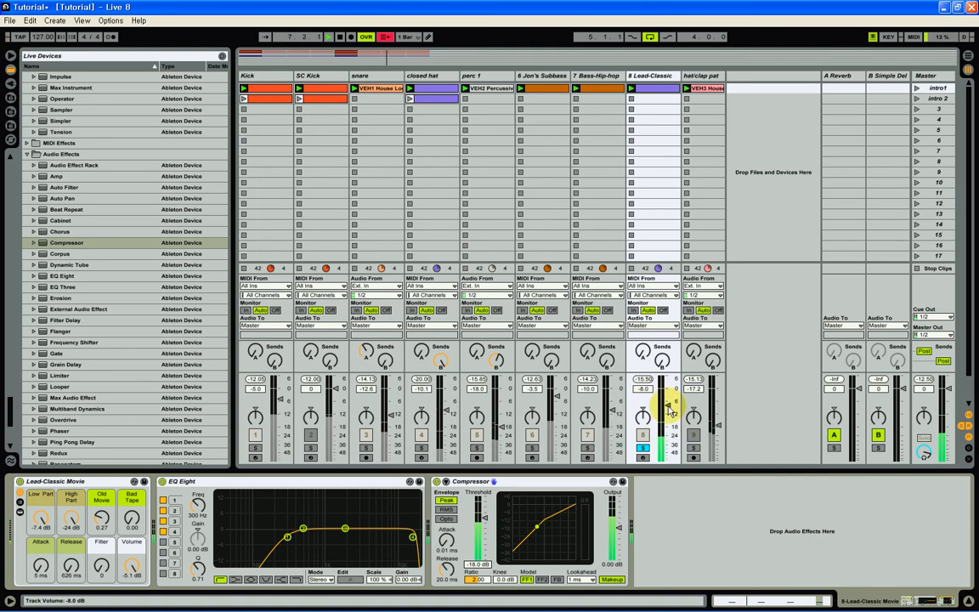
# Step: Set the Lead-Classic track volume to -10.8 dB, unsolo it to hear the full mix, and stop playback
pyautogui.moveTo(667, 408); pyautogui.dragTo(669, 412)
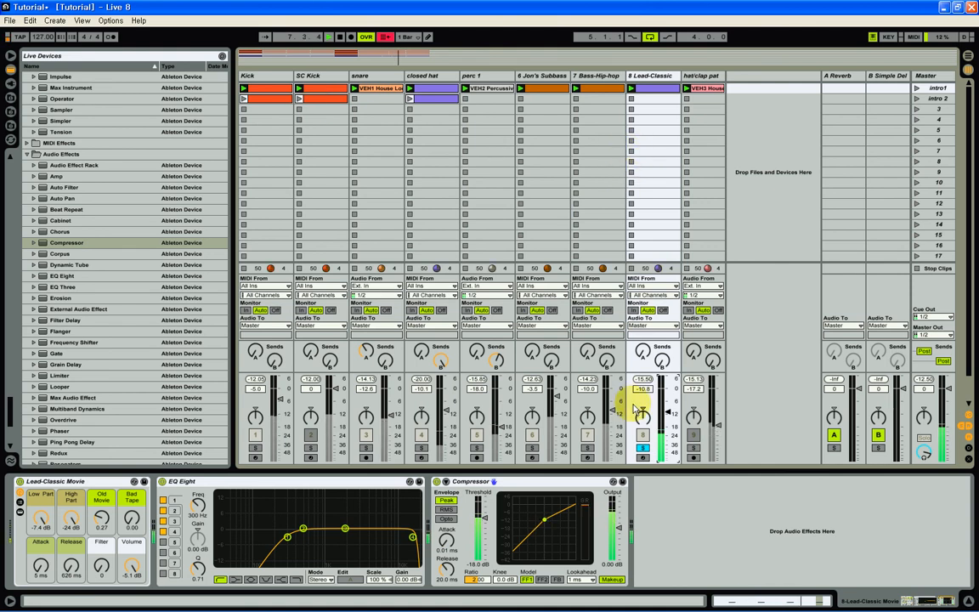
pyautogui.click(641, 449)
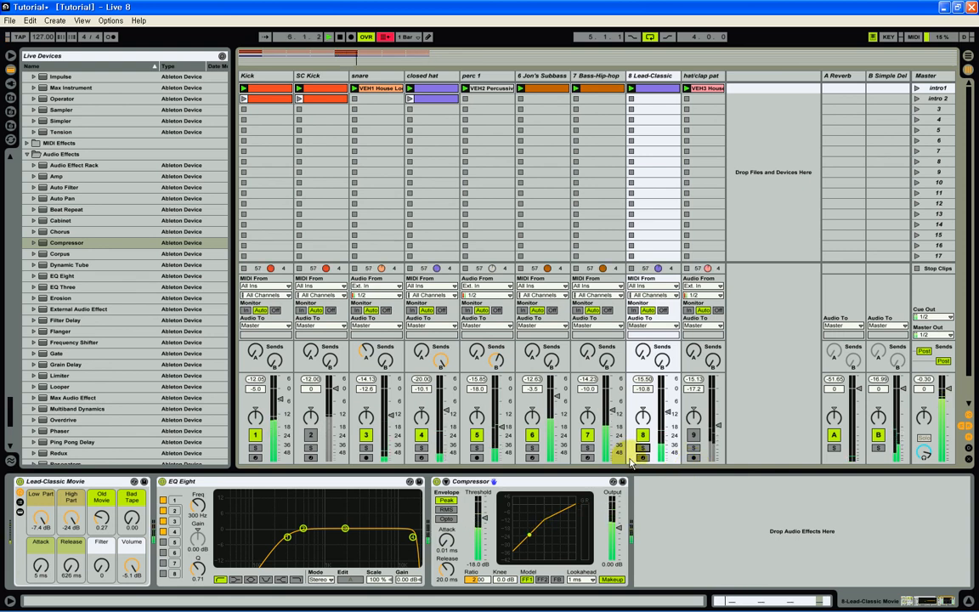
pyautogui.click(341, 39)
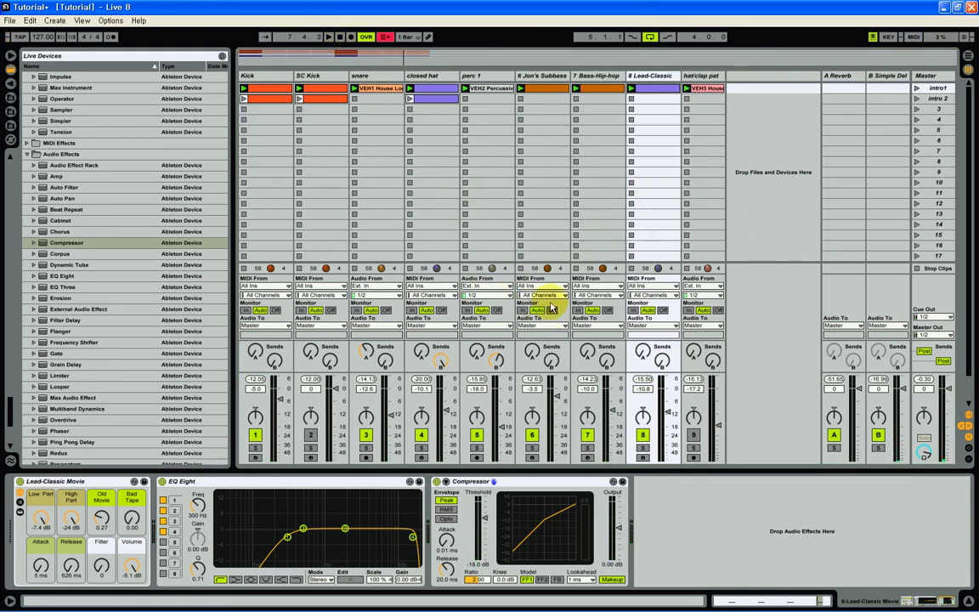
# Step: Select the hat/clap pat track and look through the Vengeance sample folders for its source loop
pyautogui.click(702, 77)
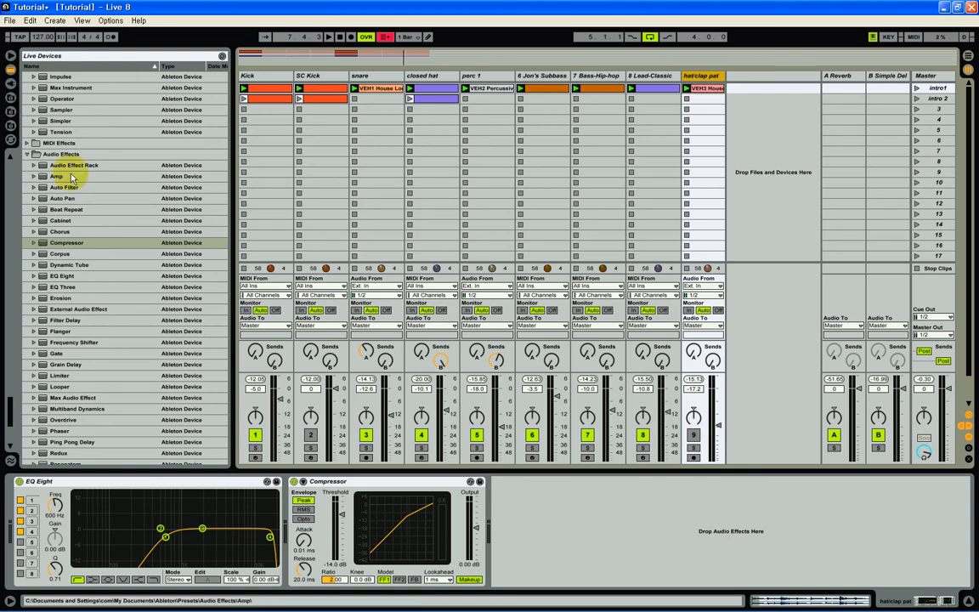
pyautogui.click(10, 125)
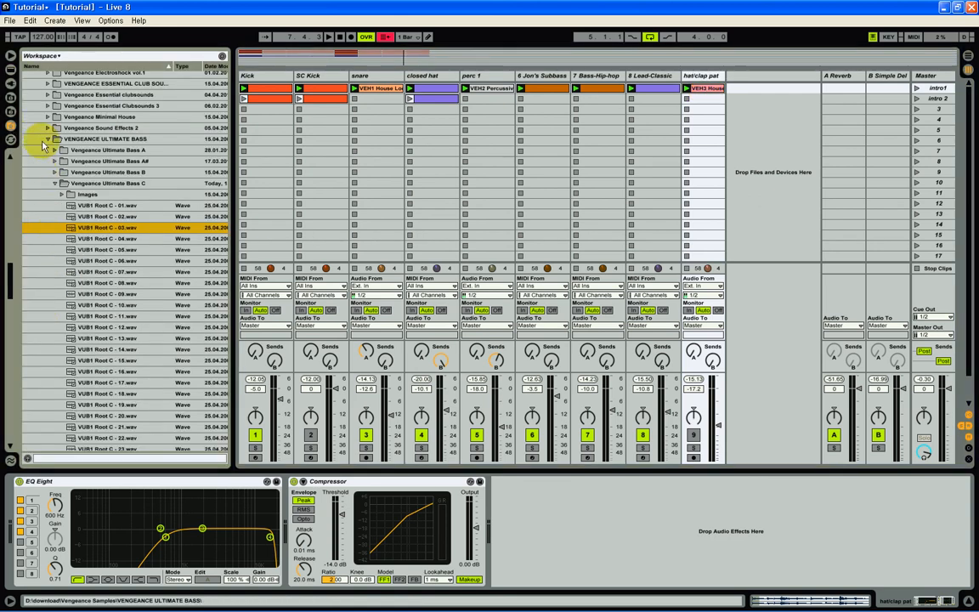
pyautogui.click(49, 140)
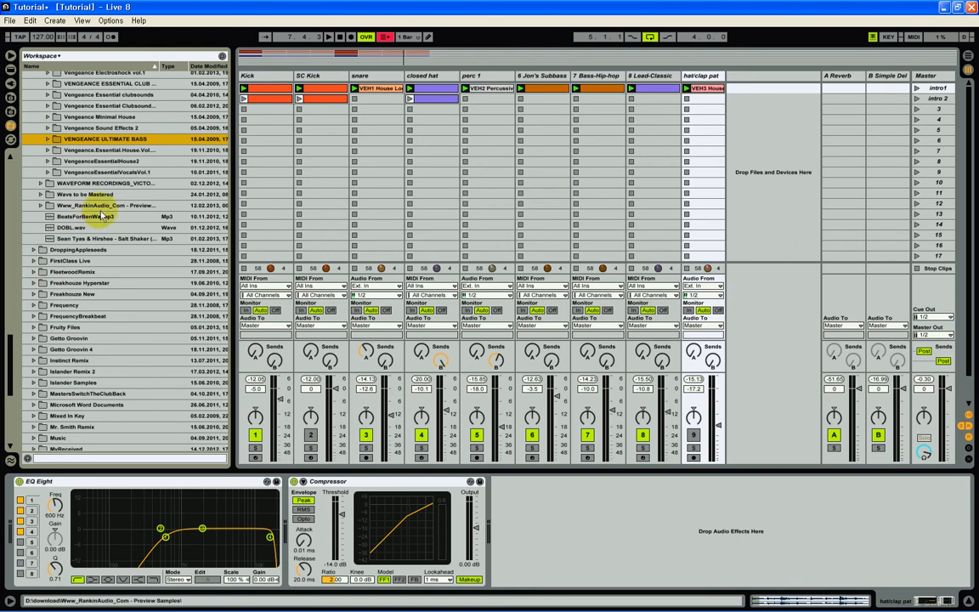
pyautogui.click(48, 151)
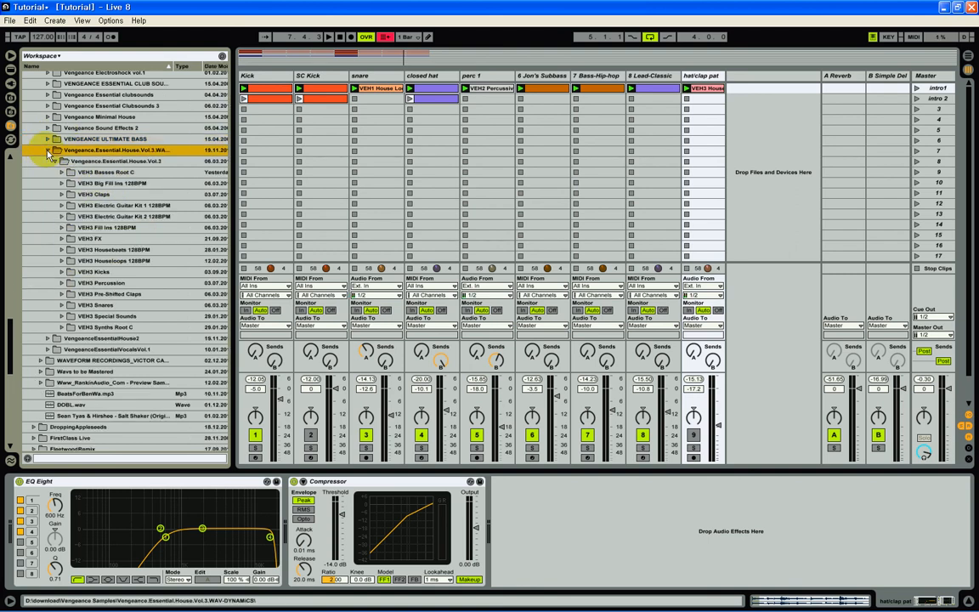
pyautogui.click(48, 151)
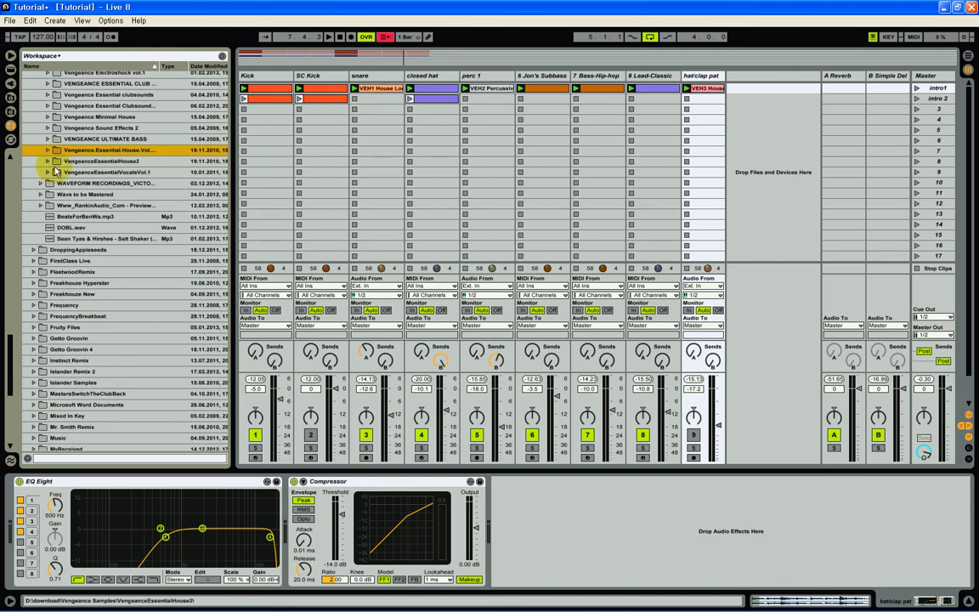
pyautogui.click(48, 162)
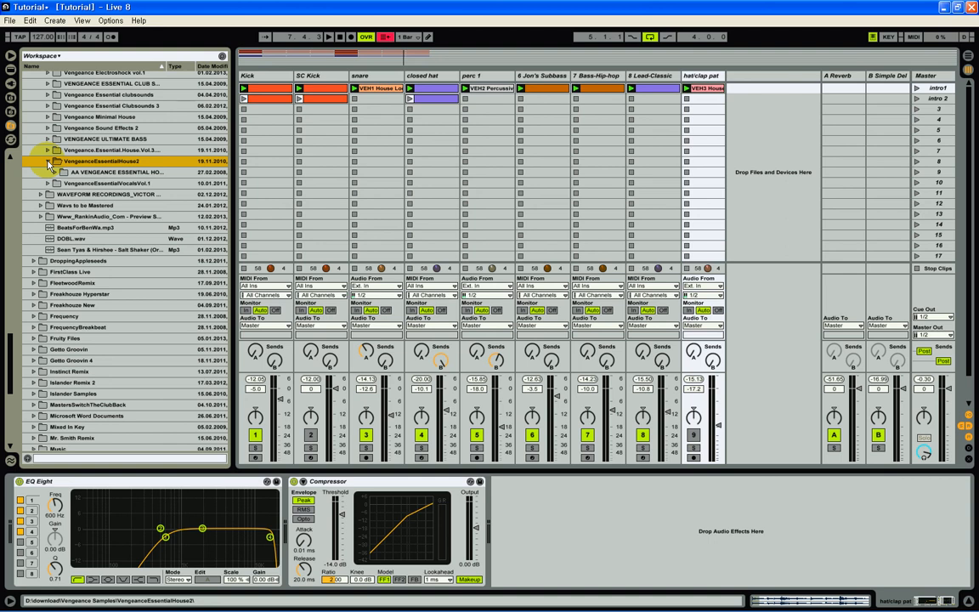
pyautogui.click(48, 162)
pyautogui.click(48, 105)
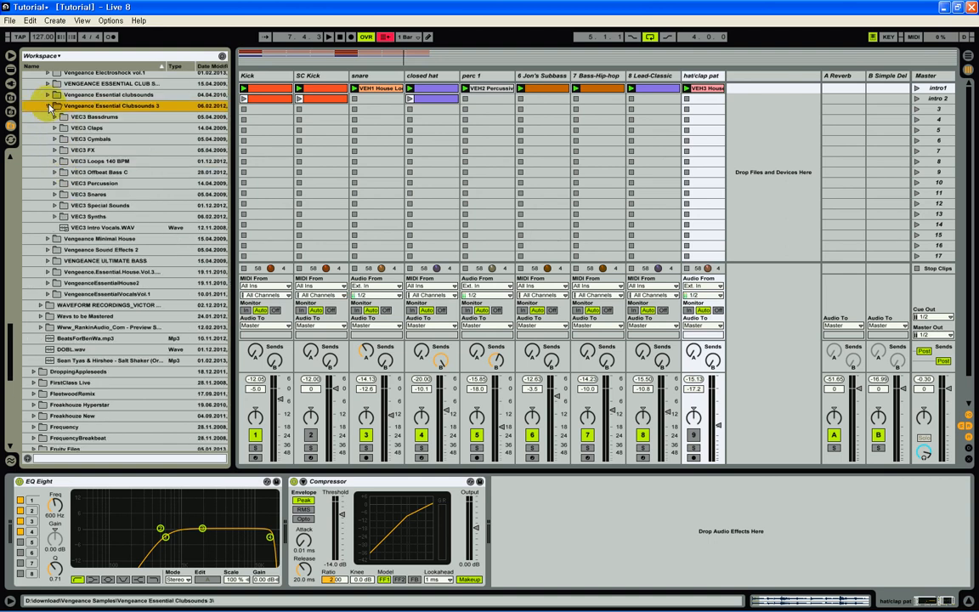
pyautogui.click(49, 105)
pyautogui.scroll(3, 88, 161)
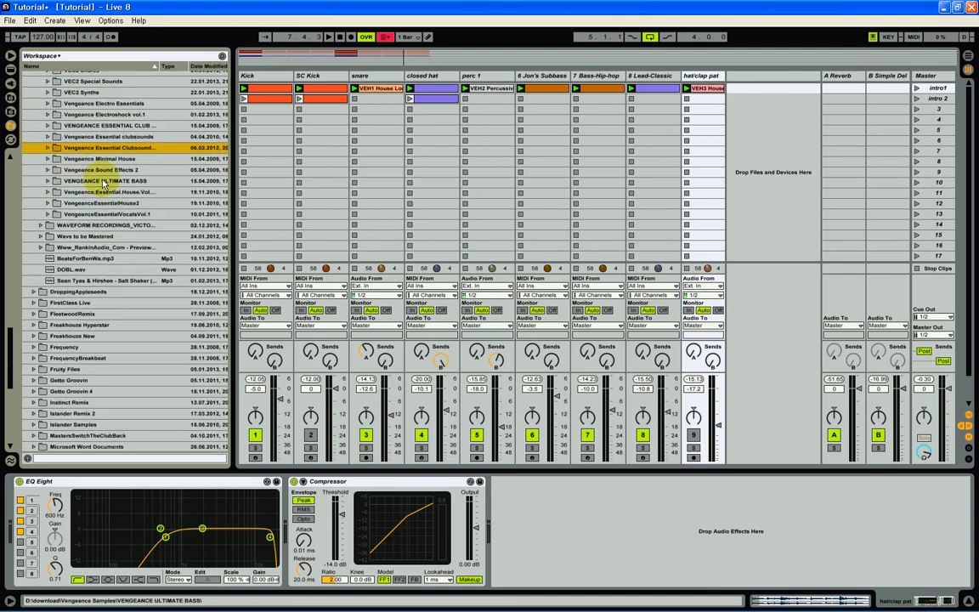
pyautogui.scroll(3, 127, 175)
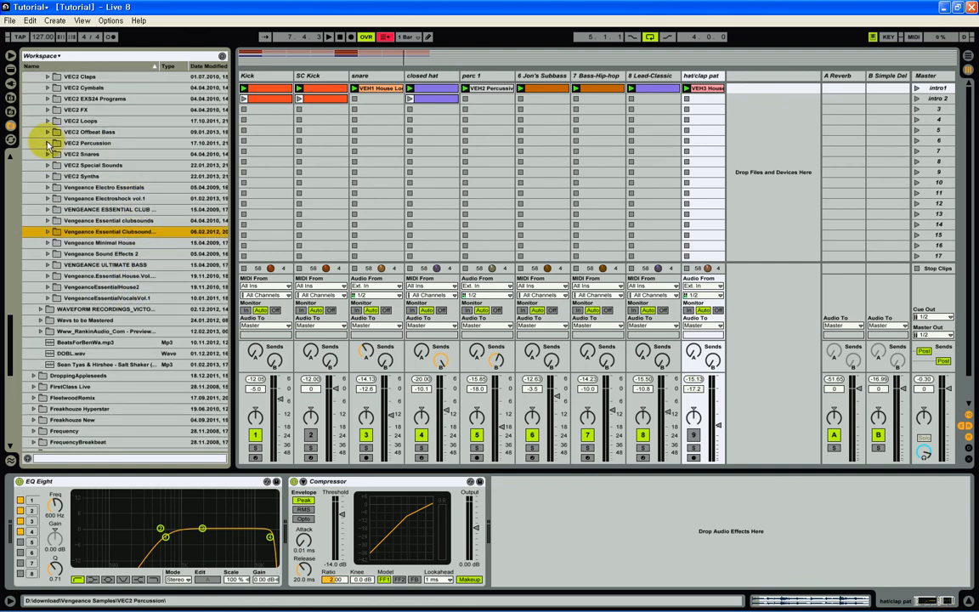
# Step: Locate the hat/clap pat clip's source file, VEH3 Houseloops 128BPM 027.wav, in the browser and audition it
pyautogui.click(711, 90)
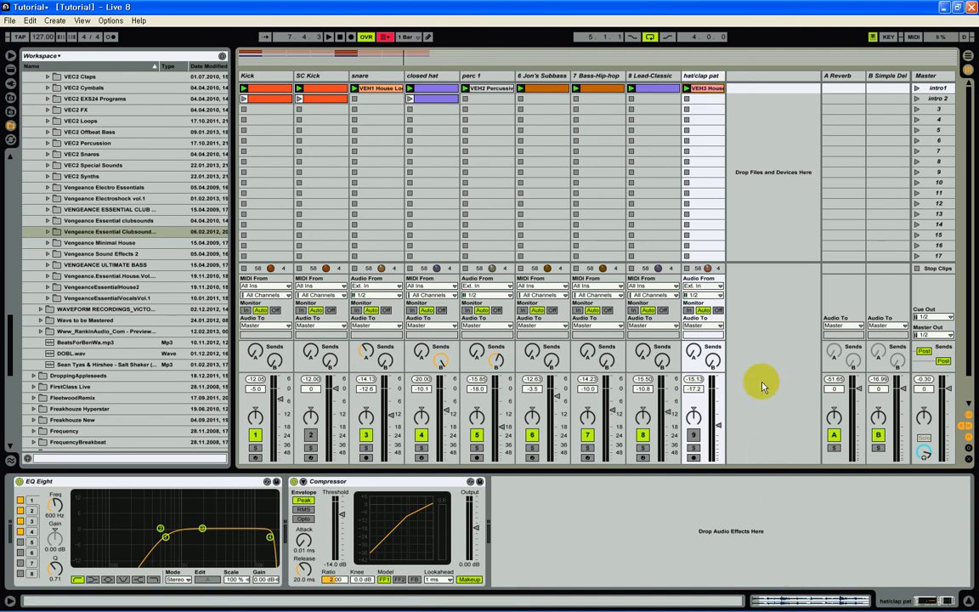
pyautogui.click(860, 602)
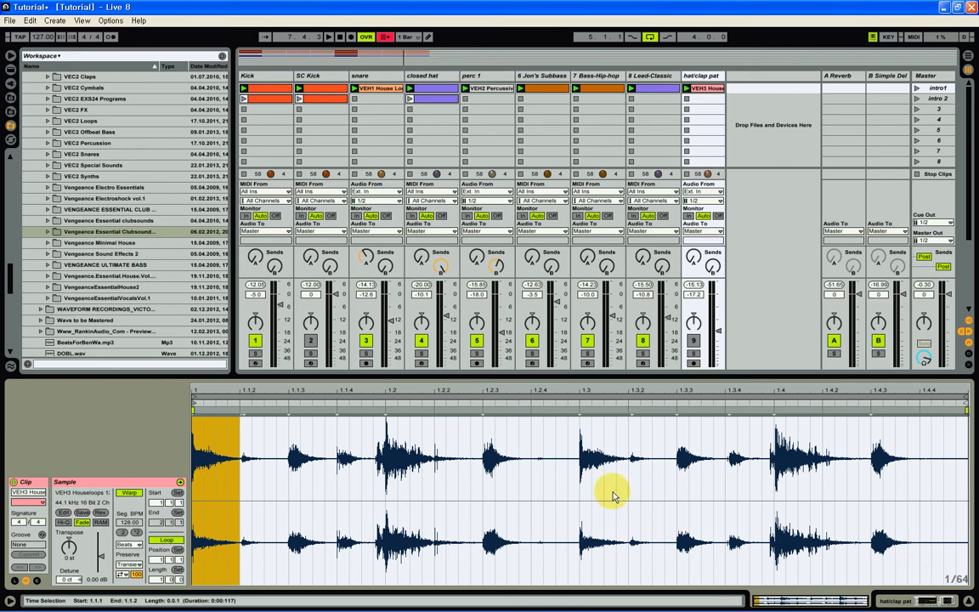
pyautogui.click(79, 493)
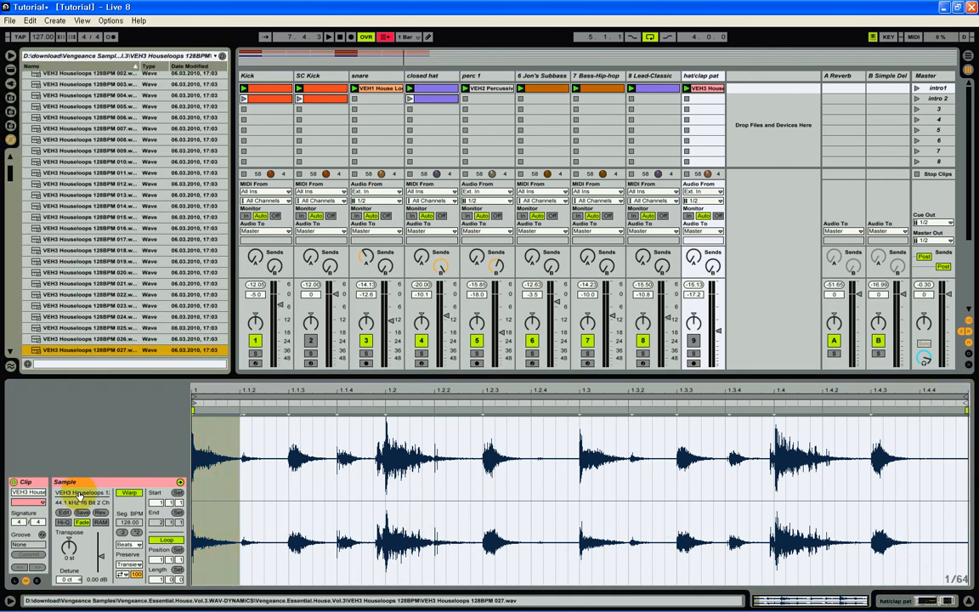
pyautogui.scroll(-3, 170, 196)
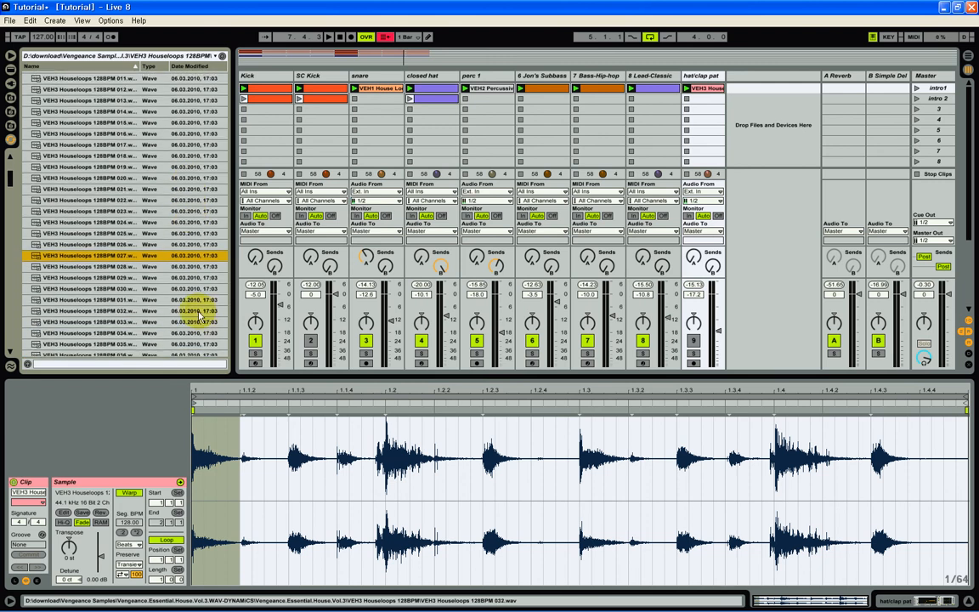
pyautogui.click(38, 258)
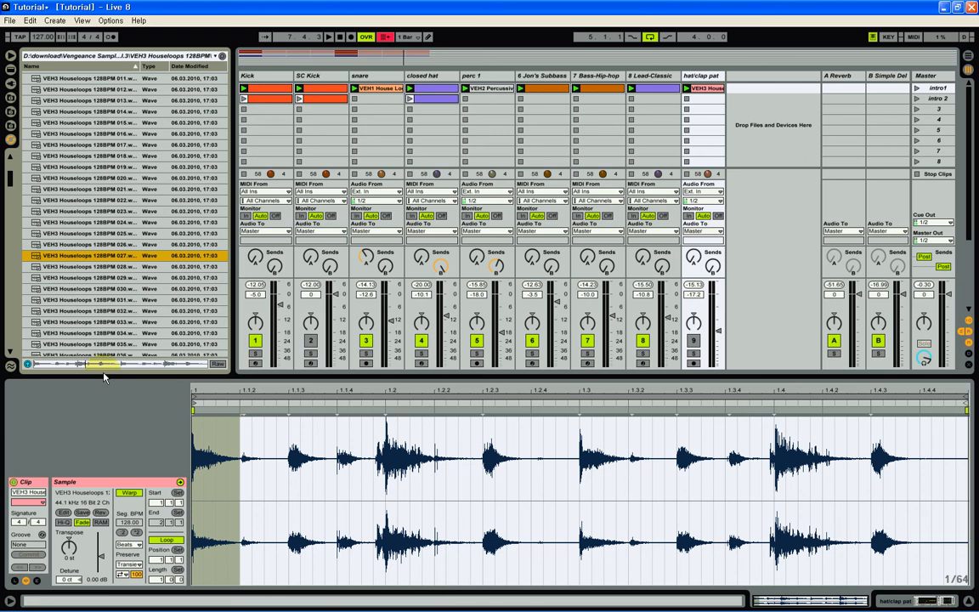
pyautogui.click(344, 38)
pyautogui.click(344, 38)
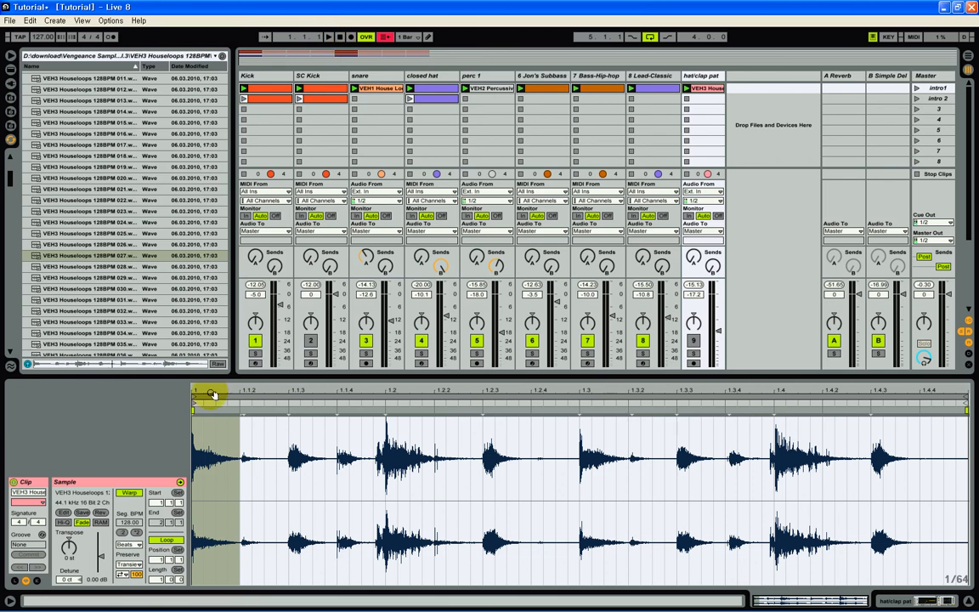
pyautogui.click(28, 364)
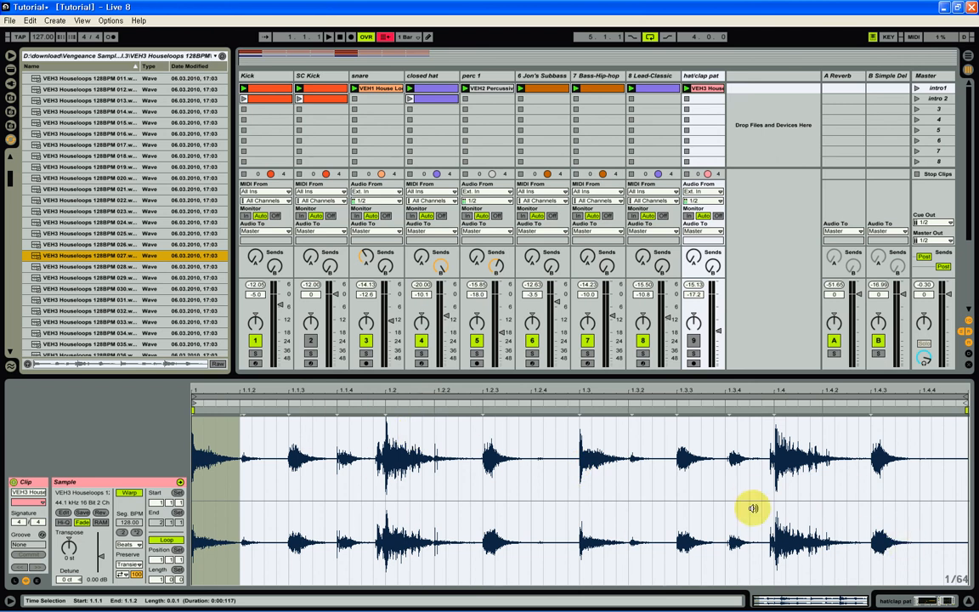
# Step: Show the hat/clap pat track's device chain and review its EQ Eight and Compressor settings
pyautogui.click(702, 77)
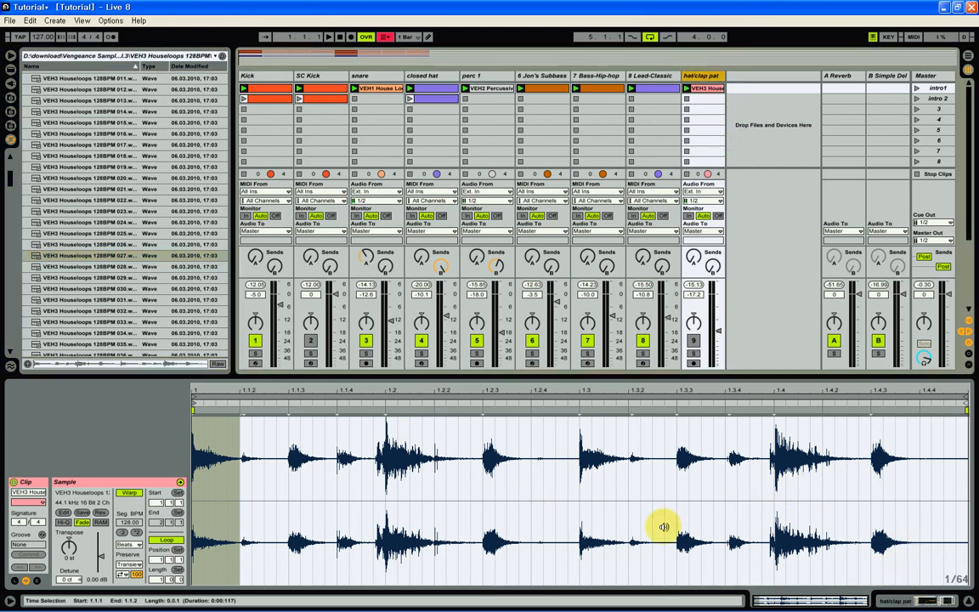
pyautogui.click(889, 602)
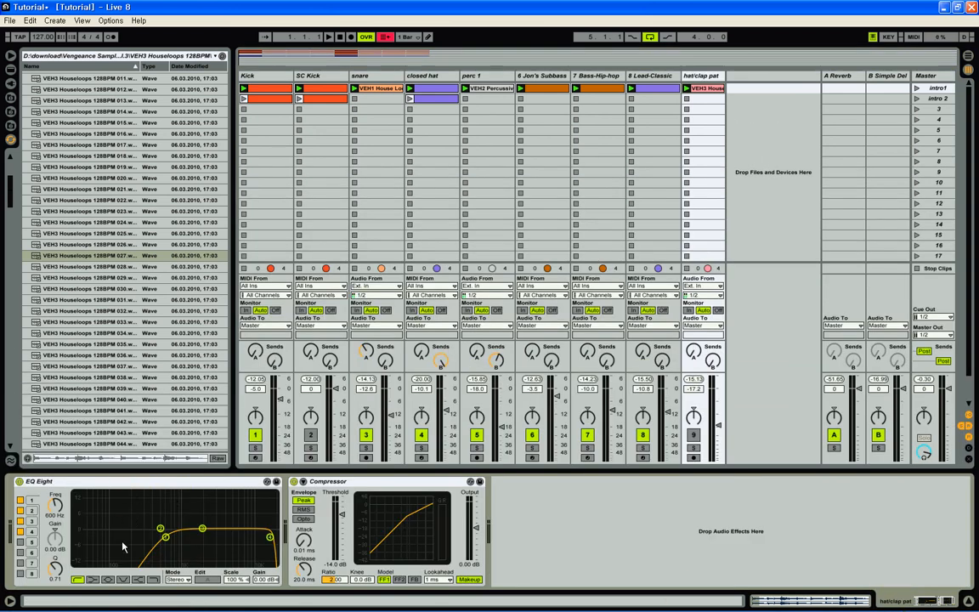
pyautogui.click(57, 504)
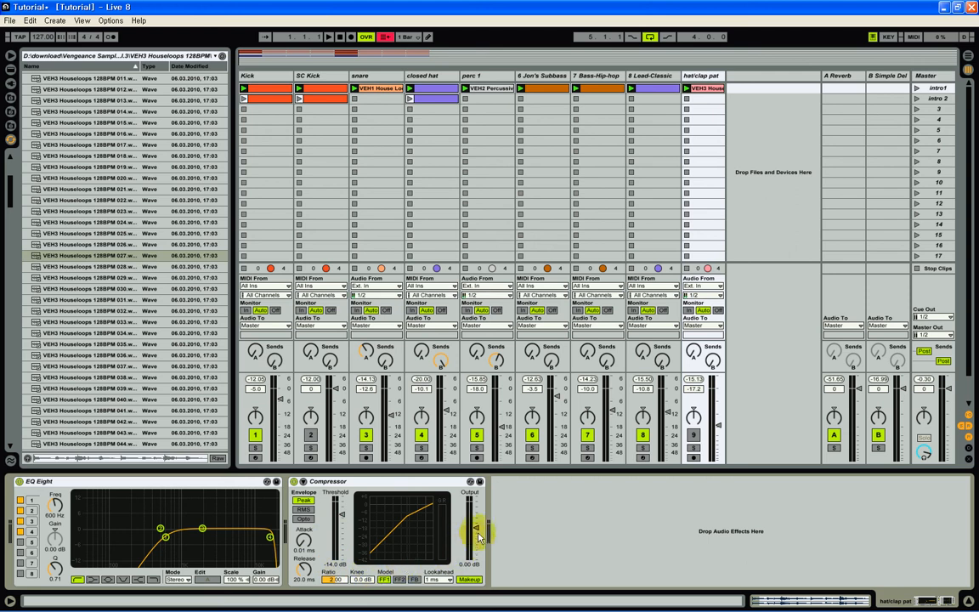
# Step: Activate the hat/clap pat track, audition it soloed and in the full mix, then stop playback and hide the browser
pyautogui.click(694, 437)
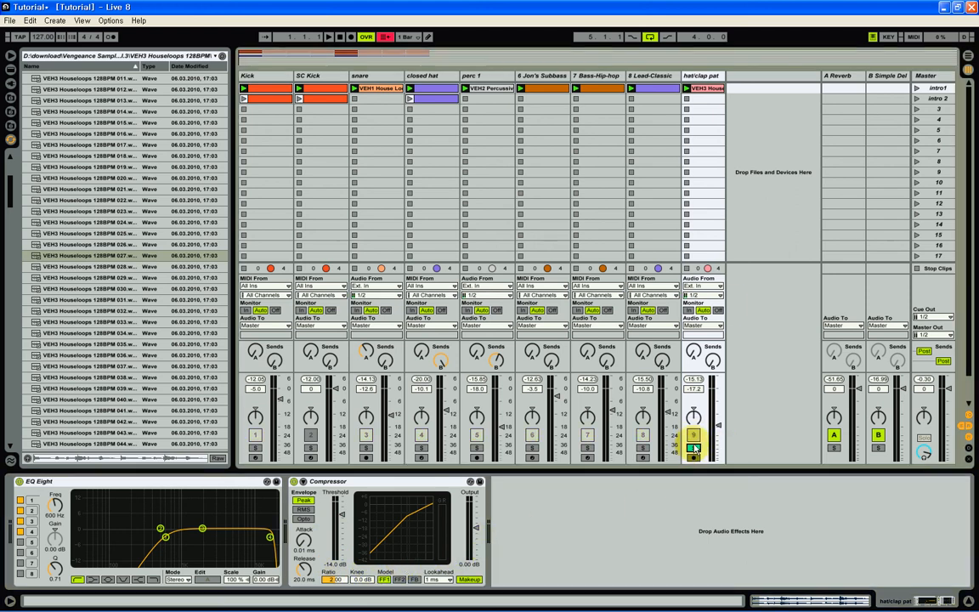
pyautogui.click(687, 89)
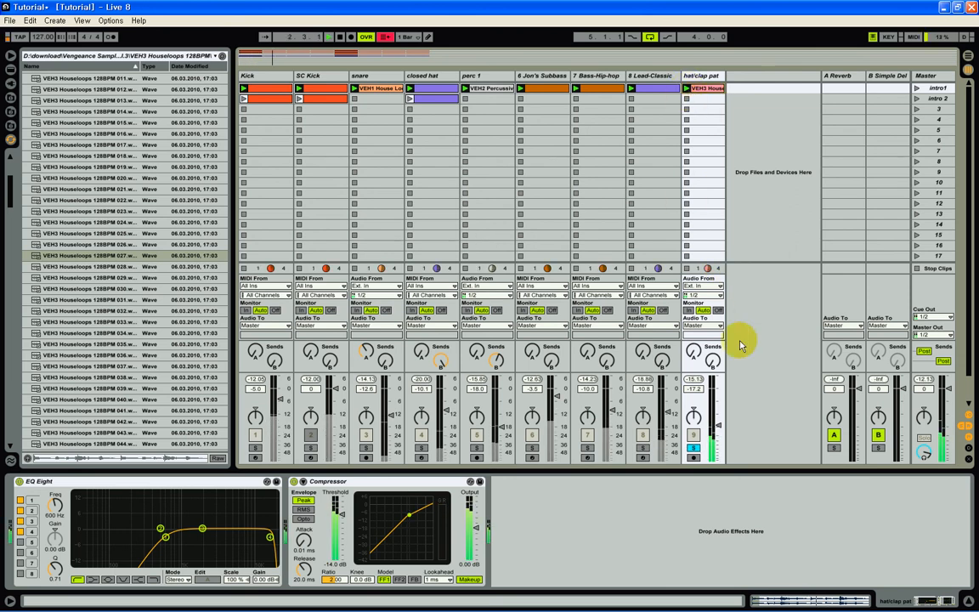
pyautogui.click(693, 449)
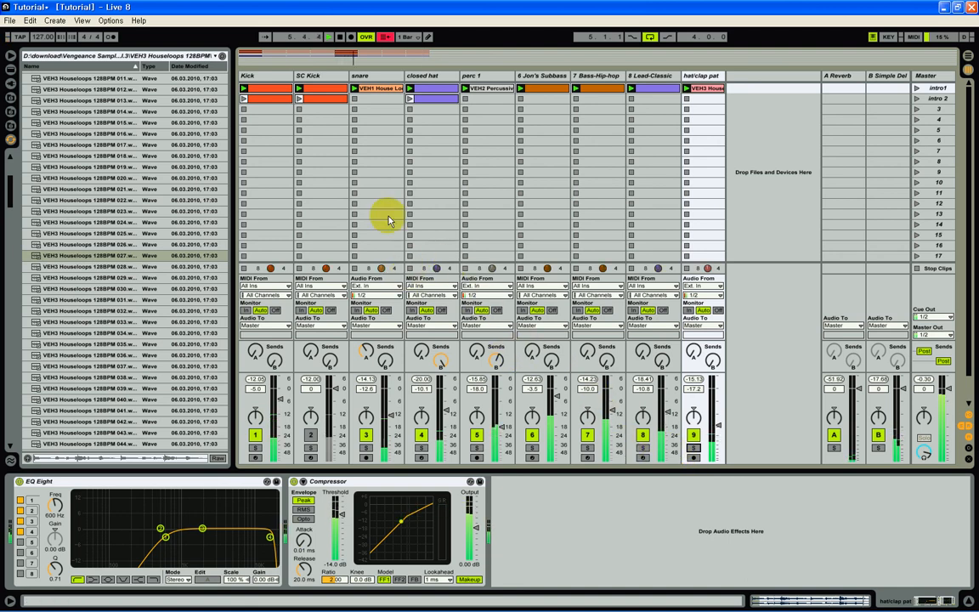
pyautogui.click(340, 37)
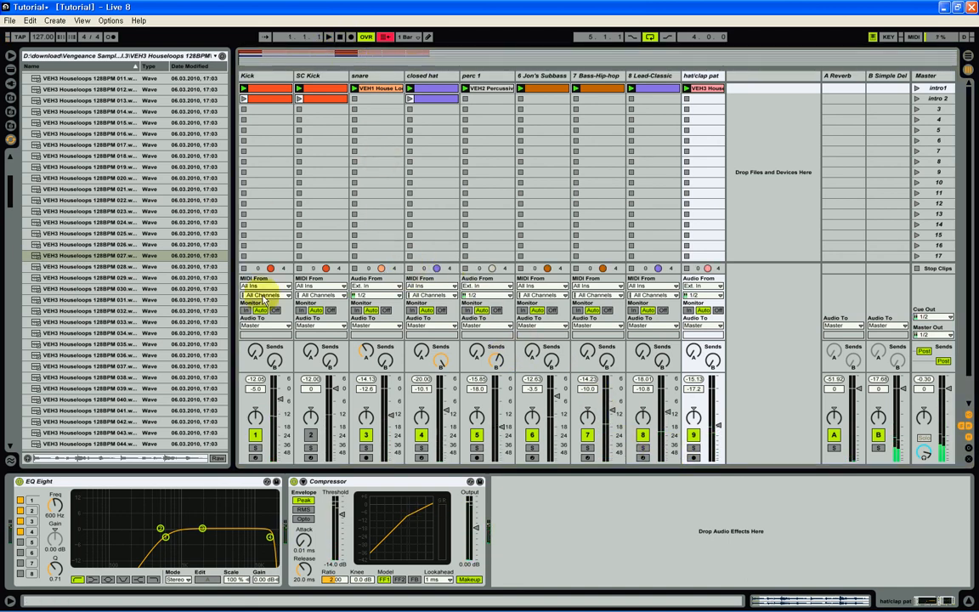
pyautogui.click(9, 56)
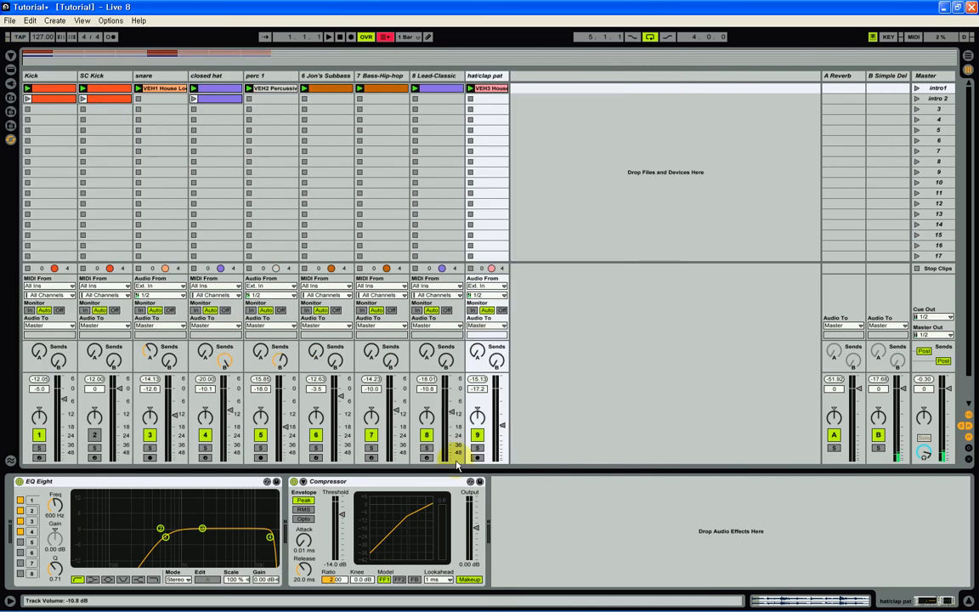